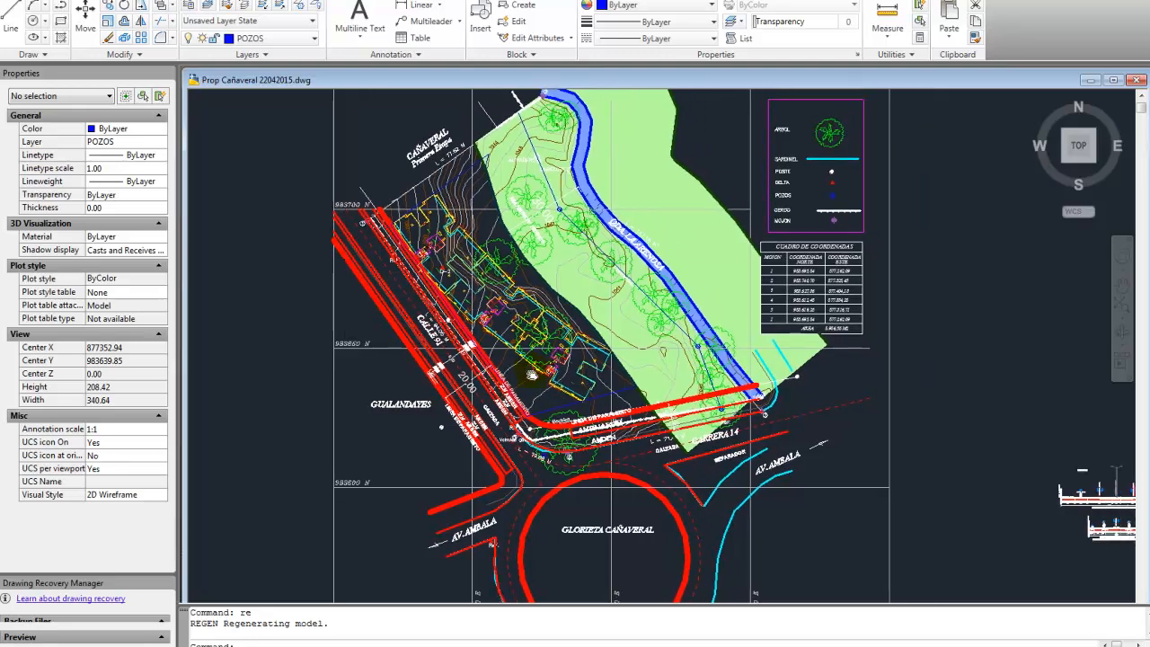
Step: Examine the Cañaveral site plan, from the buildings and stream down to the roundabout and surrounding roads
{"action": "scroll", "coordinate": [559, 269], "scroll_direction": "up", "scroll_amount": 6}
{"action": "scroll", "coordinate": [575, 296], "scroll_direction": "down", "scroll_amount": 9}
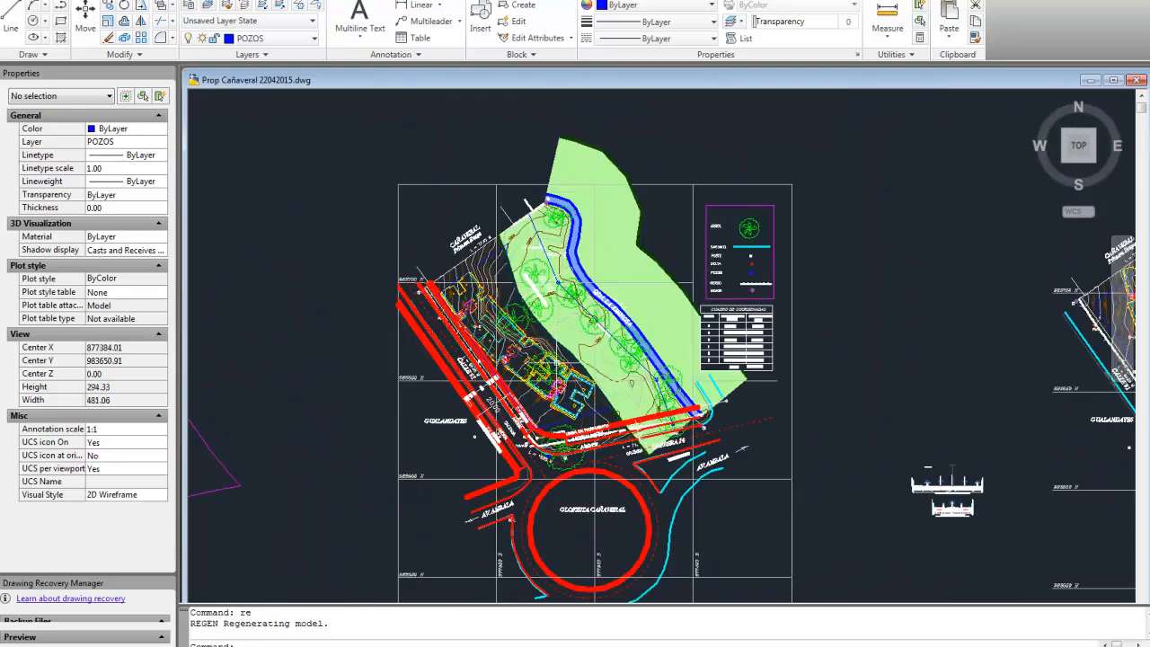
{"action": "scroll", "coordinate": [554, 356], "scroll_direction": "up", "scroll_amount": 3}
{"action": "middle_click_drag", "start_coordinate": [597, 342], "coordinate": [612, 294]}
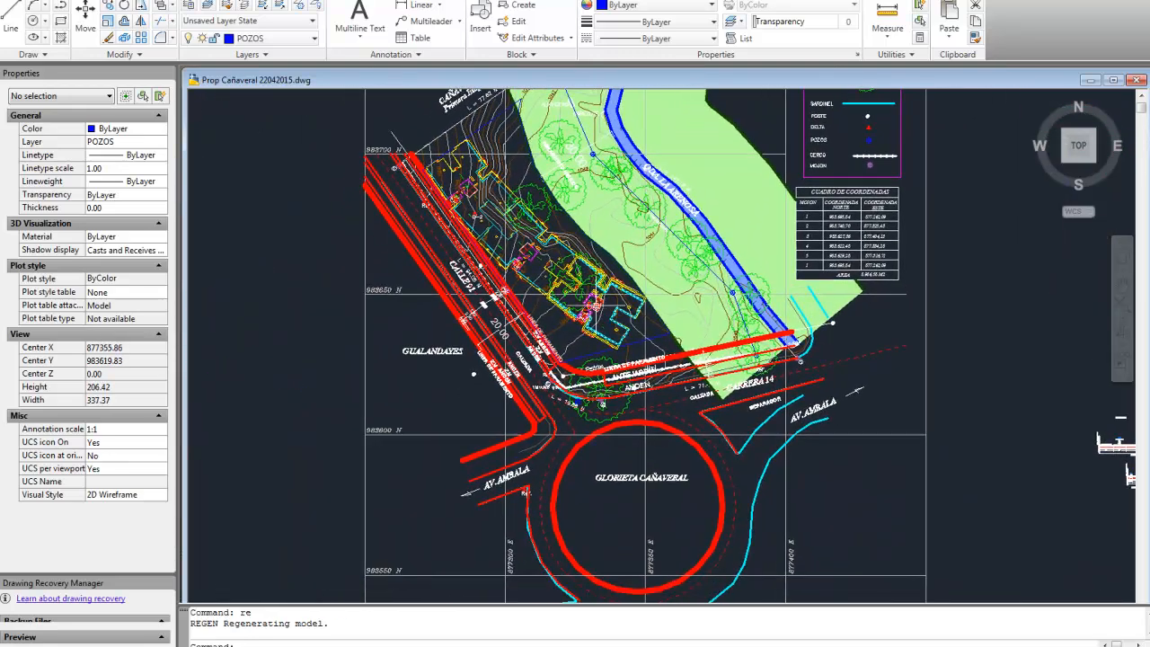
{"action": "scroll", "coordinate": [558, 300], "scroll_direction": "up", "scroll_amount": 2}
{"action": "mouse_move", "coordinate": [640, 446]}
{"action": "middle_mouse_down"}
{"action": "mouse_move", "coordinate": [606, 471]}
{"action": "mouse_move", "coordinate": [634, 332]}
{"action": "middle_mouse_up"}
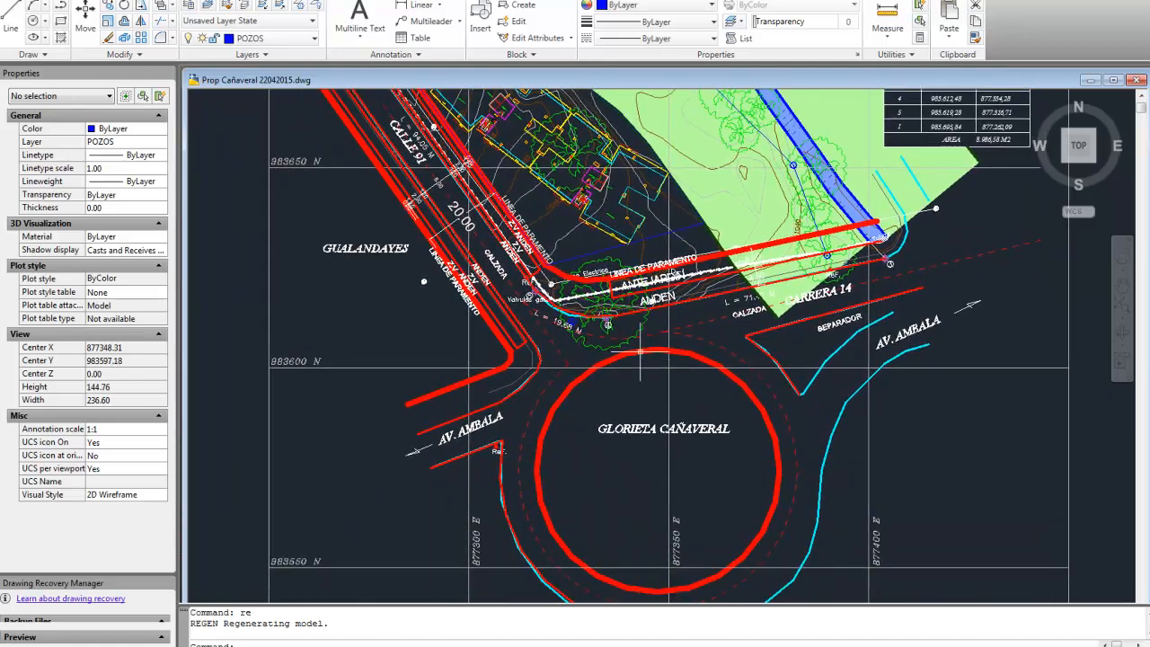
{"action": "scroll", "coordinate": [640, 355], "scroll_direction": "down", "scroll_amount": 1}
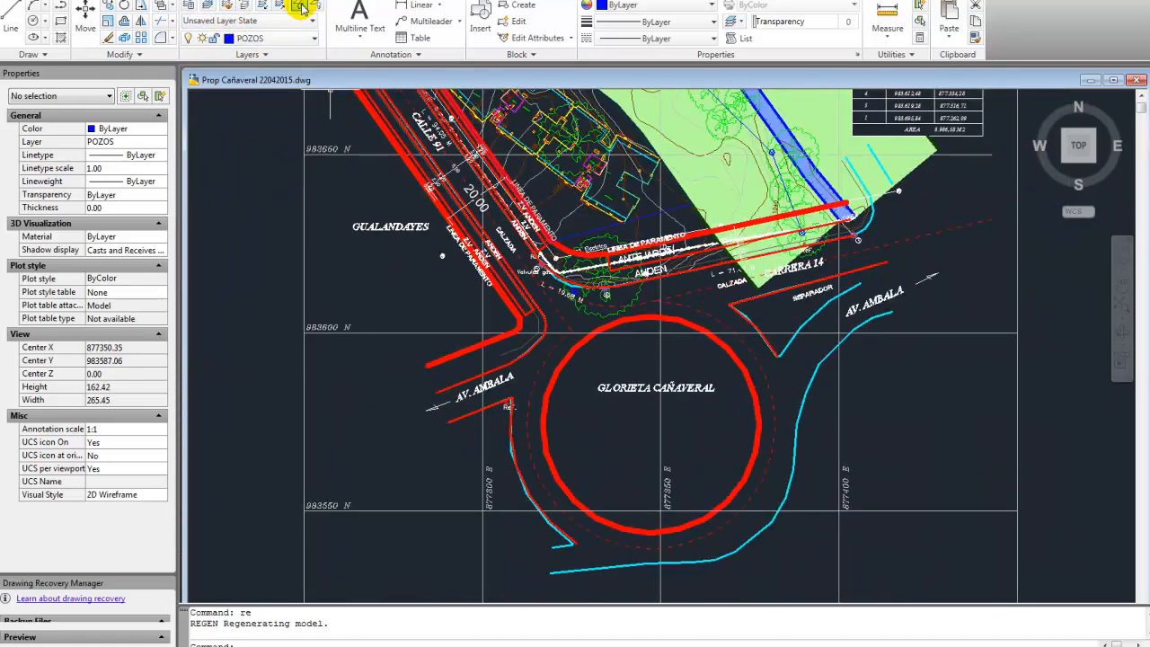
Step: Turn off the COORDENADAS layer by picking a coordinate grid line and the ARBOL layer by picking a tree symbol
{"action": "mouse_move", "coordinate": [525, 129]}
{"action": "middle_mouse_down"}
{"action": "mouse_move", "coordinate": [469, 166]}
{"action": "mouse_move", "coordinate": [431, 223]}
{"action": "mouse_move", "coordinate": [549, 321]}
{"action": "middle_mouse_up"}
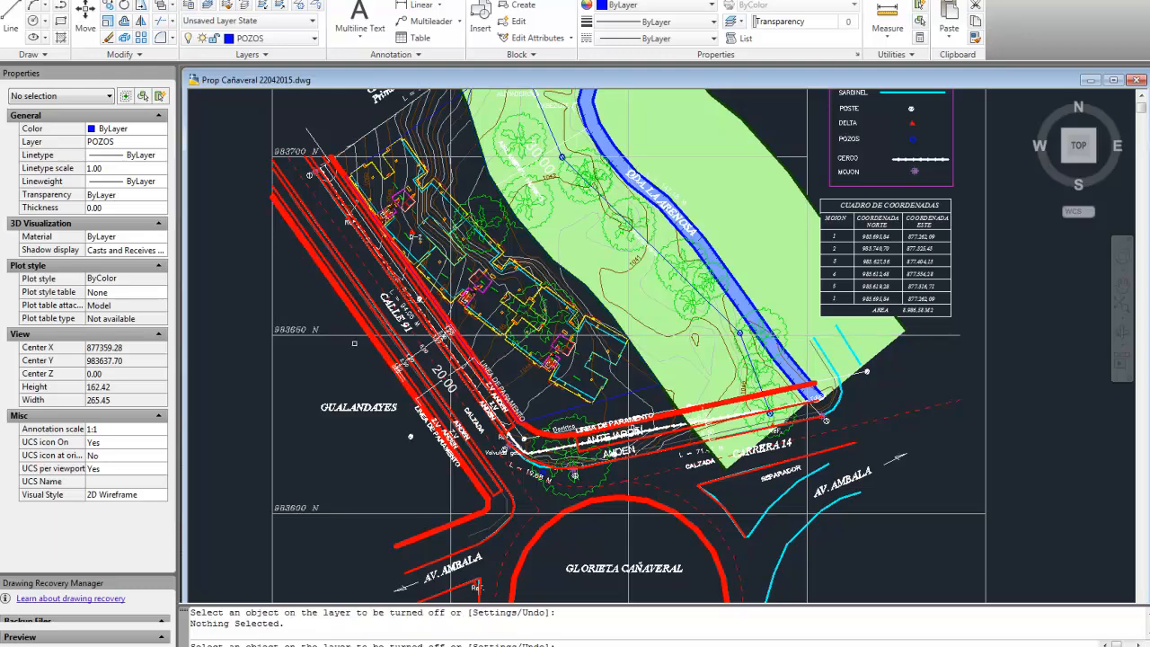
{"action": "left_click", "coordinate": [354, 336]}
{"action": "scroll", "coordinate": [575, 446], "scroll_direction": "up", "scroll_amount": 3}
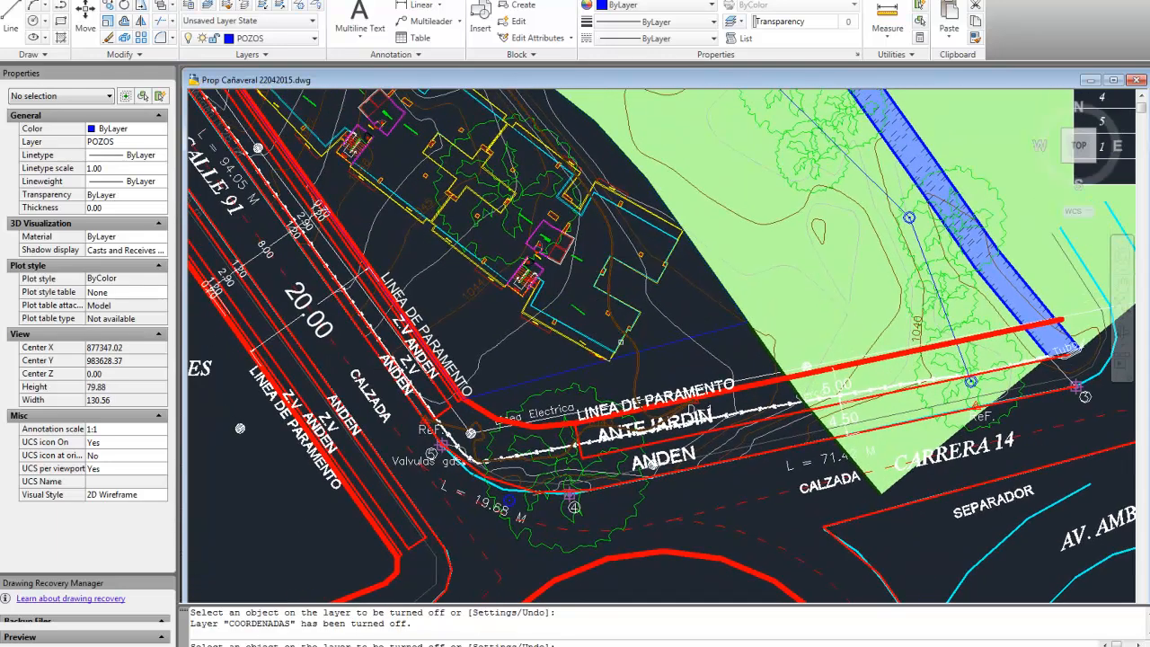
{"action": "left_click", "coordinate": [591, 389]}
{"action": "mouse_move", "coordinate": [521, 243]}
{"action": "middle_mouse_down"}
{"action": "mouse_move", "coordinate": [549, 264]}
{"action": "mouse_move", "coordinate": [555, 115]}
{"action": "middle_mouse_up"}
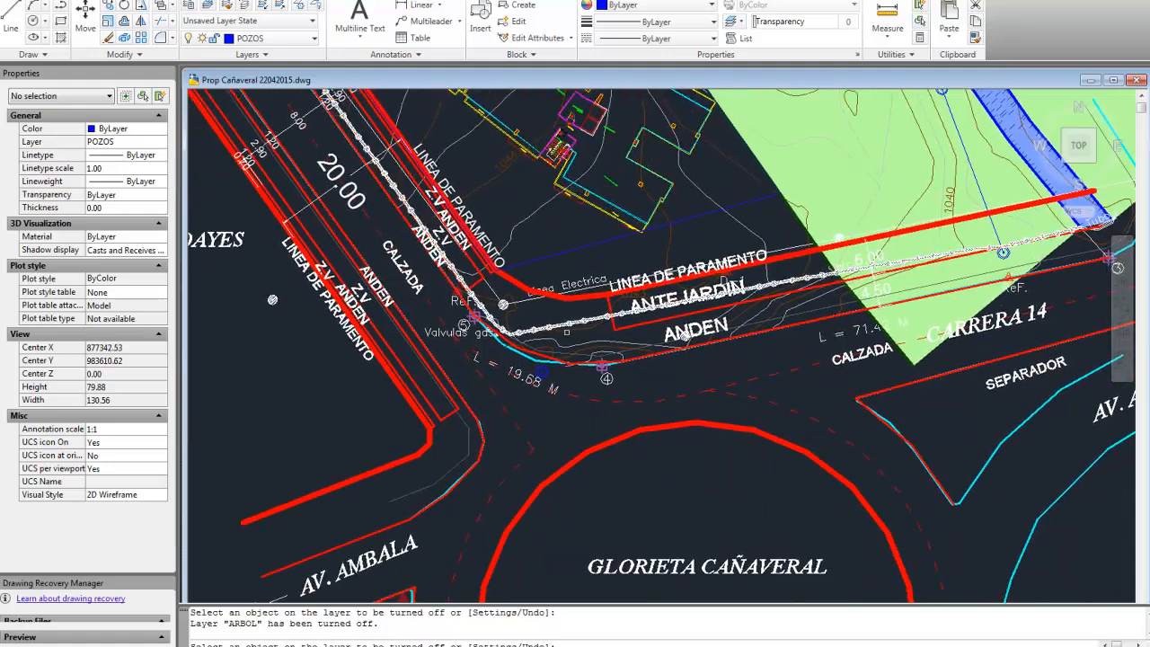
Step: Turn off the cer layer by picking the fence line and the TEXT layer by picking the ANDEN label
{"action": "scroll", "coordinate": [685, 335], "scroll_direction": "up", "scroll_amount": 2}
{"action": "left_click", "coordinate": [735, 333]}
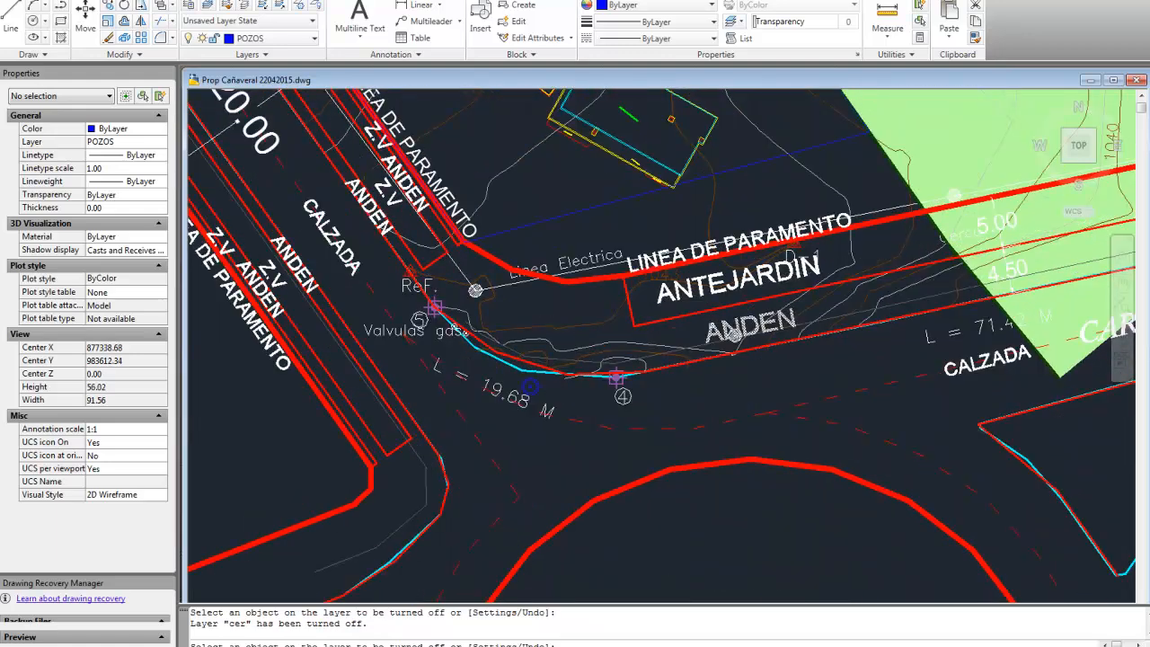
{"action": "left_click", "coordinate": [721, 326]}
{"action": "scroll", "coordinate": [684, 333], "scroll_direction": "down", "scroll_amount": 5}
{"action": "scroll", "coordinate": [629, 171], "scroll_direction": "up", "scroll_amount": 2}
{"action": "middle_click_drag", "start_coordinate": [629, 171], "coordinate": [669, 503]}
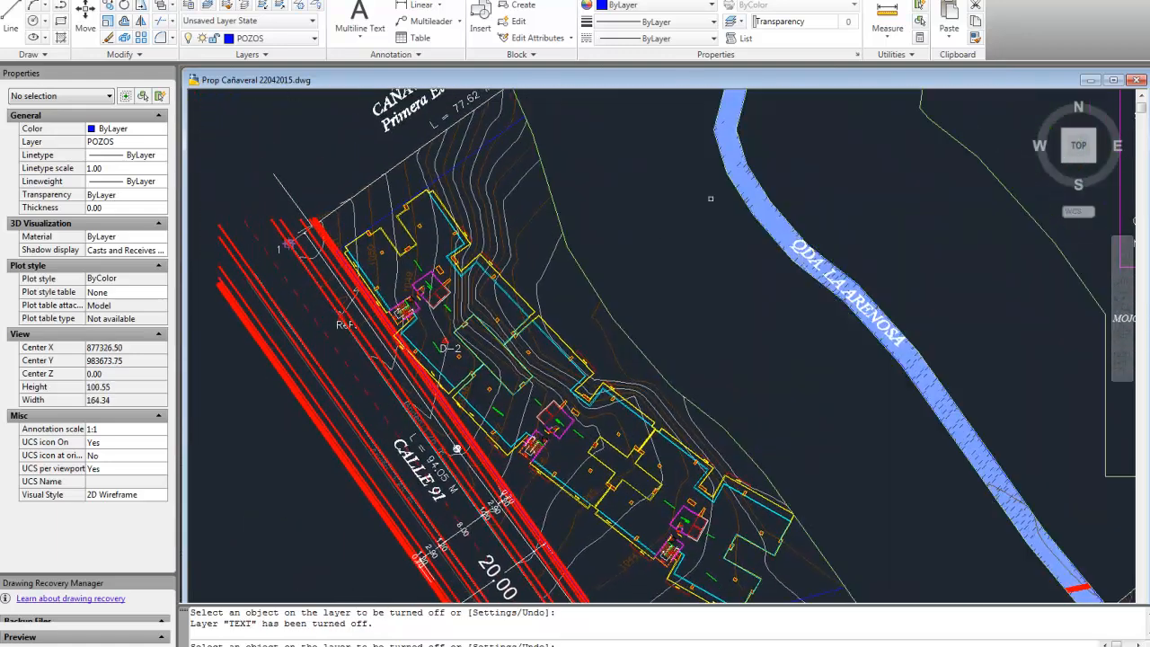
{"action": "mouse_move", "coordinate": [522, 372]}
{"action": "middle_mouse_down"}
{"action": "mouse_move", "coordinate": [513, 390]}
{"action": "mouse_move", "coordinate": [522, 238]}
{"action": "middle_mouse_up"}
{"action": "key", "text": "Escape"}
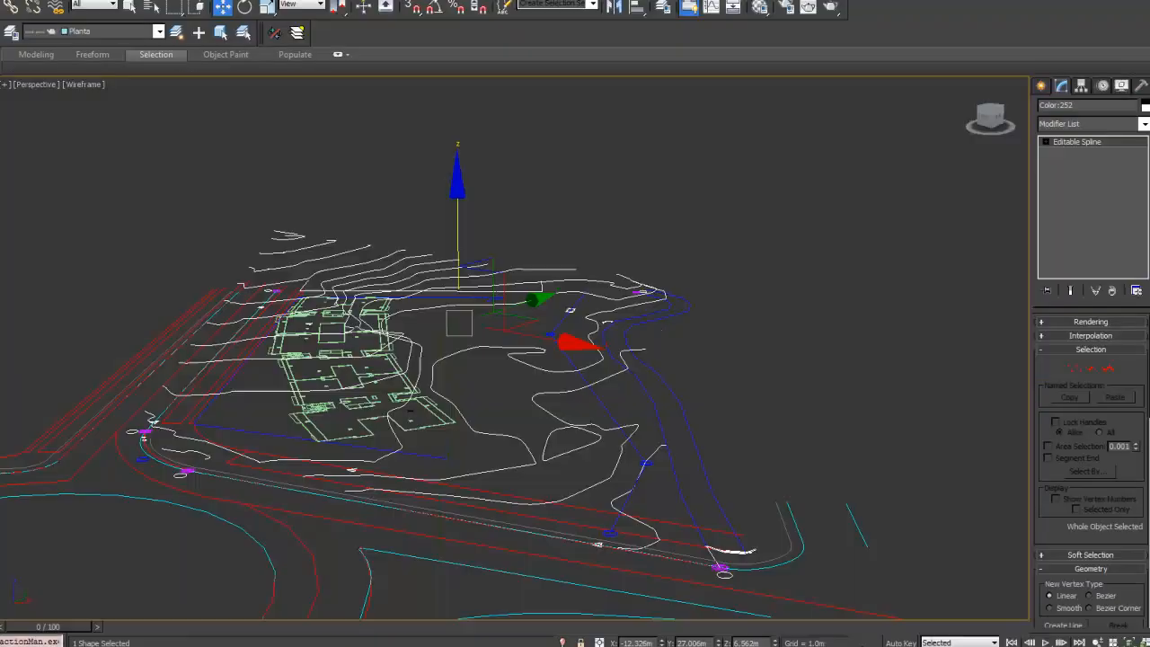
Step: Switch to 3ds Max and examine the imported site linework from above in the Top view
{"action": "middle_click_drag", "start_coordinate": [269, 432], "coordinate": [293, 457], "text": "alt"}
{"action": "middle_click_drag", "start_coordinate": [506, 362], "coordinate": [517, 391], "text": "alt"}
{"action": "key", "text": "t"}
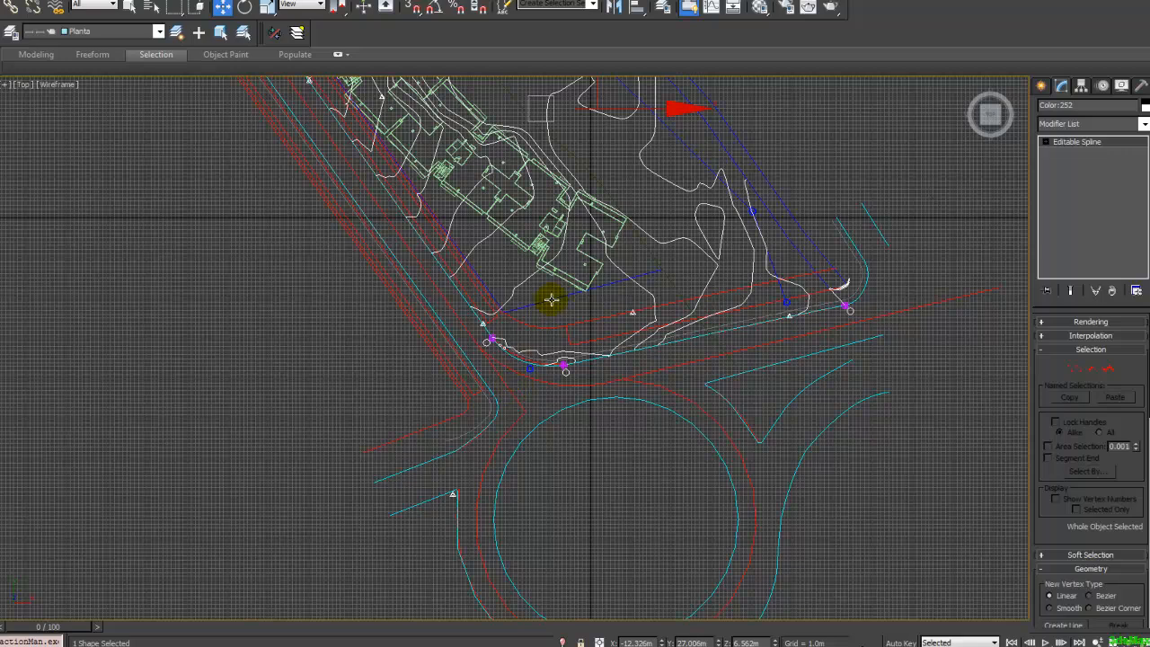
{"action": "scroll", "coordinate": [552, 299], "scroll_direction": "down", "scroll_amount": 3}
{"action": "scroll", "coordinate": [586, 246], "scroll_direction": "up", "scroll_amount": 4}
{"action": "scroll", "coordinate": [485, 291], "scroll_direction": "down", "scroll_amount": 3}
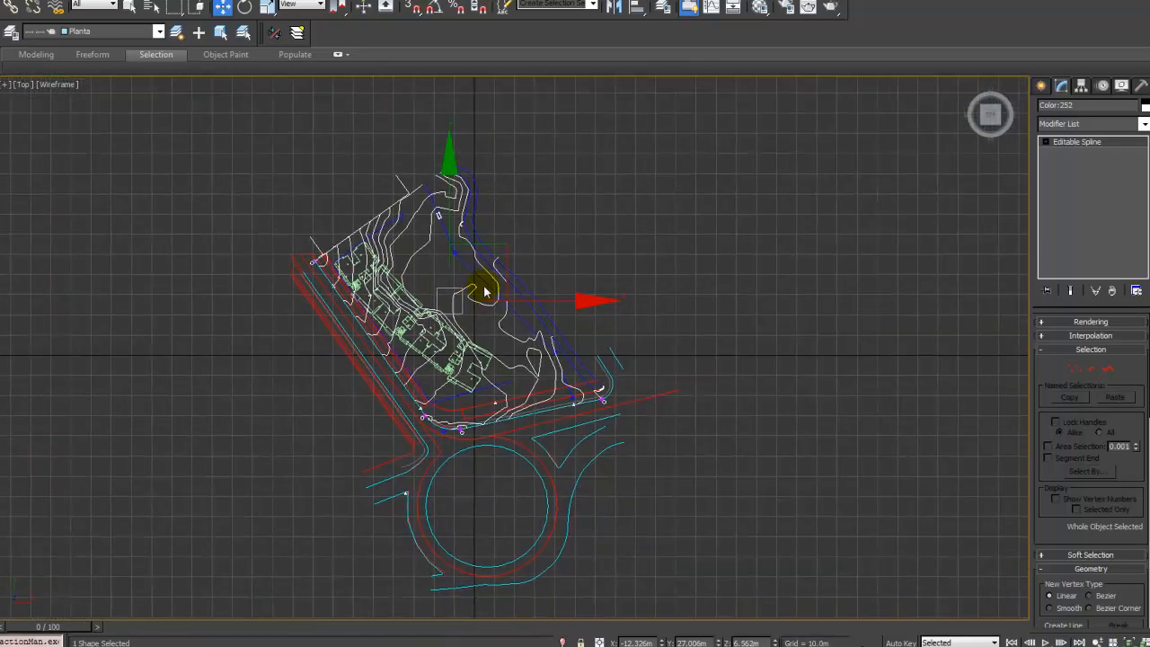
Step: Return to the Perspective view and examine the raised contour lines around the building plans from several angles
{"action": "middle_click_drag", "start_coordinate": [469, 297], "coordinate": [388, 255], "text": "alt"}
{"action": "key", "text": "p"}
{"action": "left_click", "coordinate": [354, 207]}
{"action": "left_click_drag", "start_coordinate": [153, 259], "coordinate": [91, 286]}
{"action": "middle_click_drag", "start_coordinate": [342, 303], "coordinate": [315, 305], "text": "alt"}
{"action": "left_click_drag", "start_coordinate": [446, 175], "coordinate": [450, 123]}
{"action": "middle_click_drag", "start_coordinate": [451, 123], "coordinate": [432, 286], "text": "alt"}
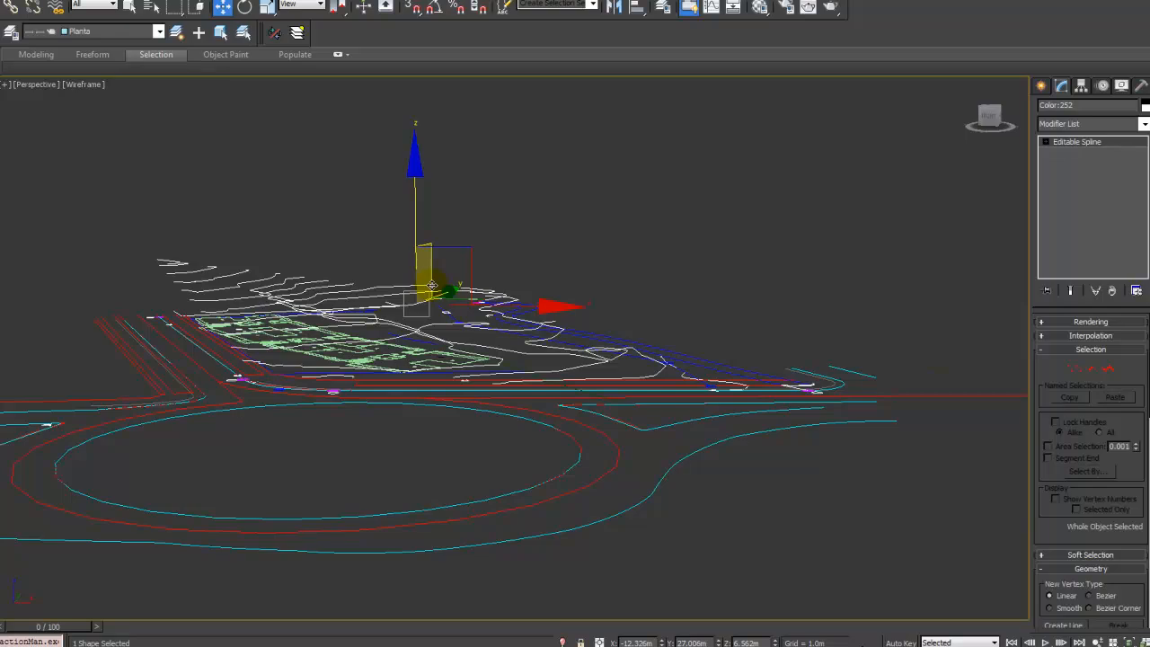
{"action": "middle_click_drag", "start_coordinate": [428, 226], "coordinate": [368, 385], "text": "alt"}
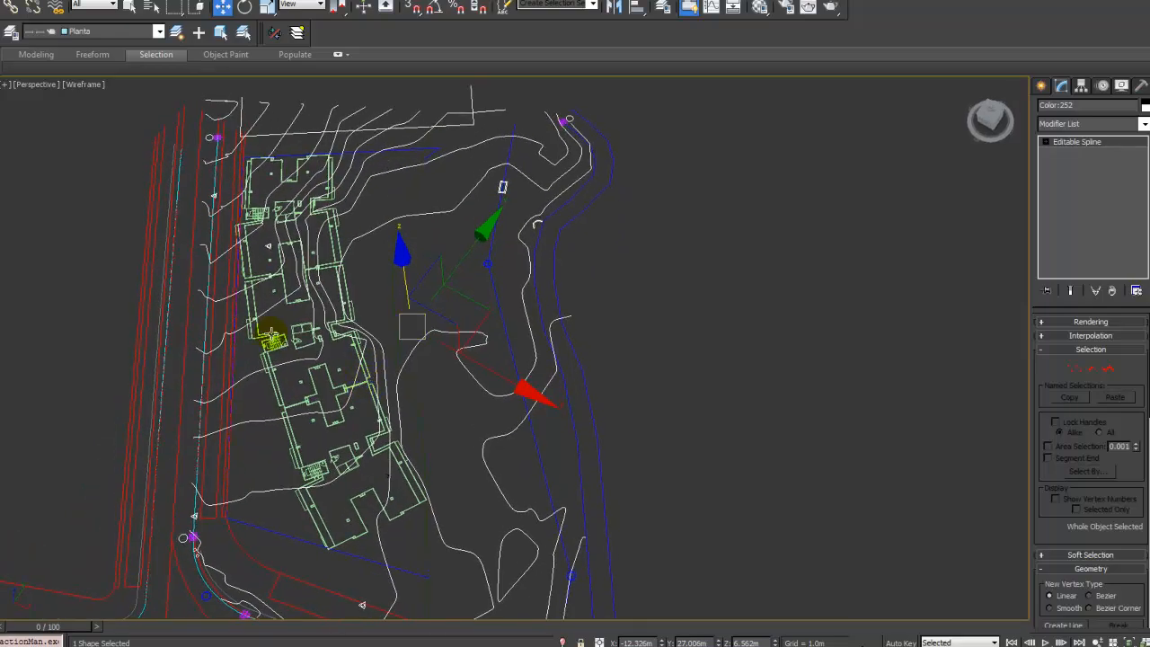
{"action": "middle_click_drag", "start_coordinate": [371, 297], "coordinate": [487, 305], "text": "alt"}
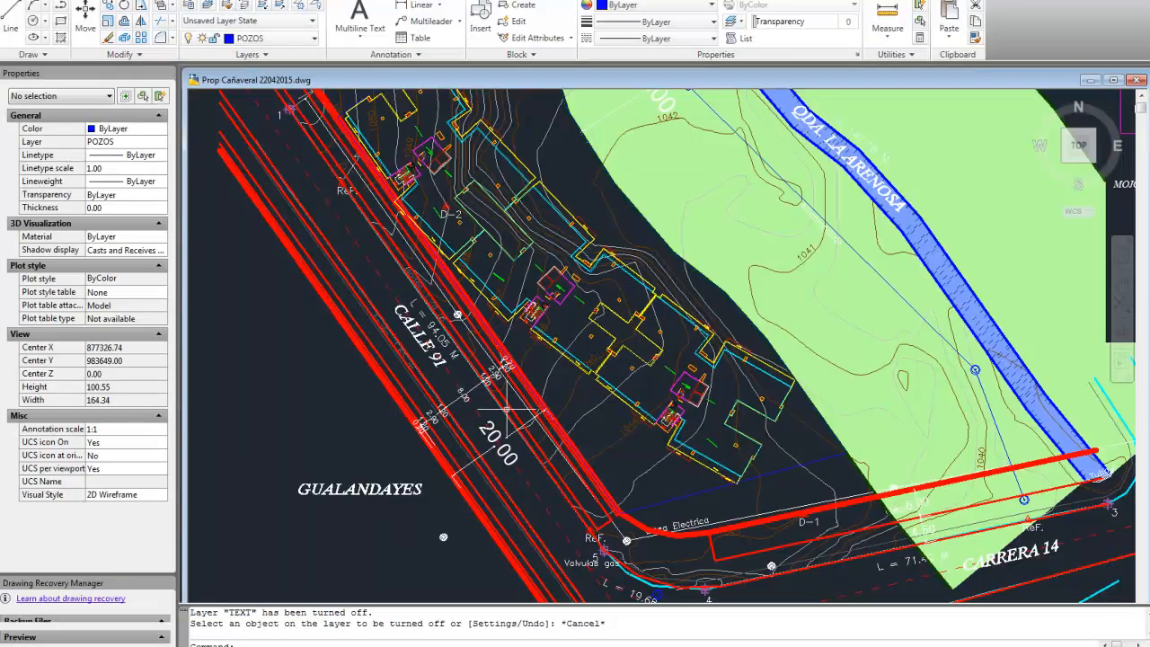
Step: Switch to AutoCAD and examine the contour lines crossing the building footprints nearest Carrera 14
{"action": "scroll", "coordinate": [510, 308], "scroll_direction": "up", "scroll_amount": 2}
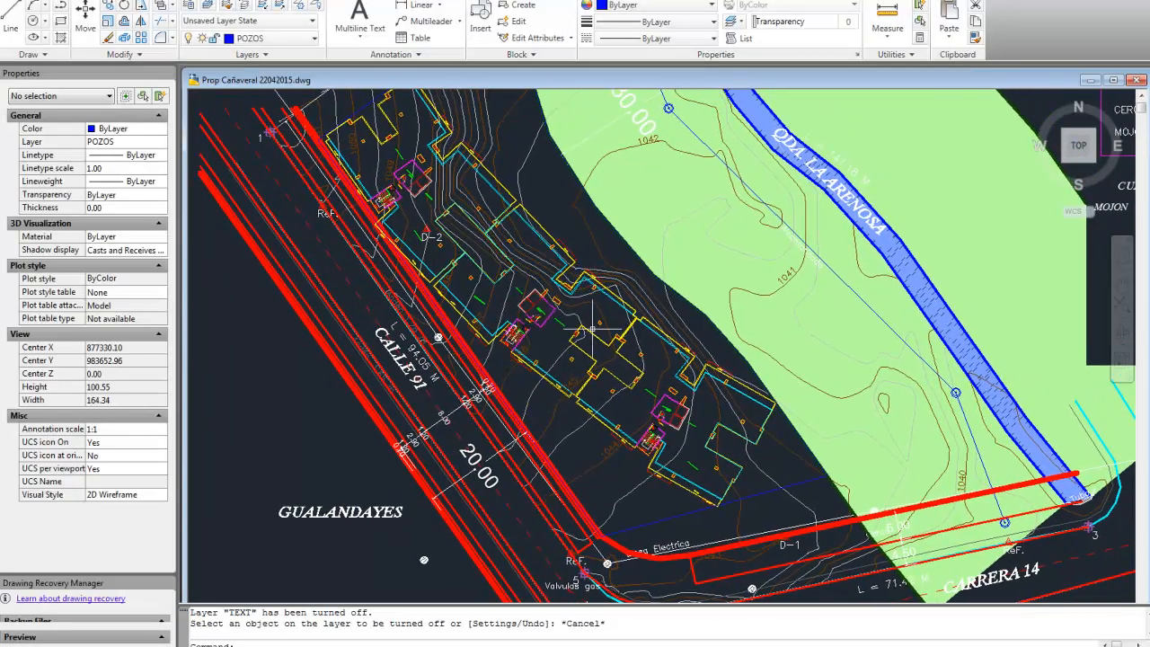
{"action": "middle_click_drag", "start_coordinate": [567, 363], "coordinate": [560, 353]}
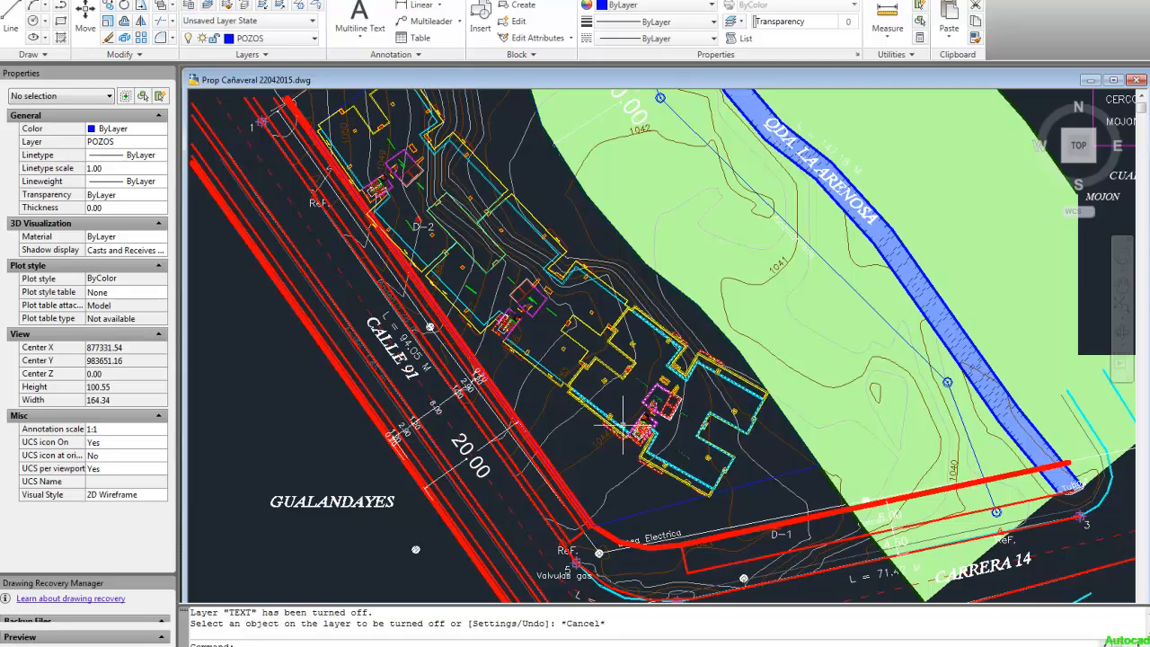
{"action": "scroll", "coordinate": [539, 404], "scroll_direction": "up", "scroll_amount": 5}
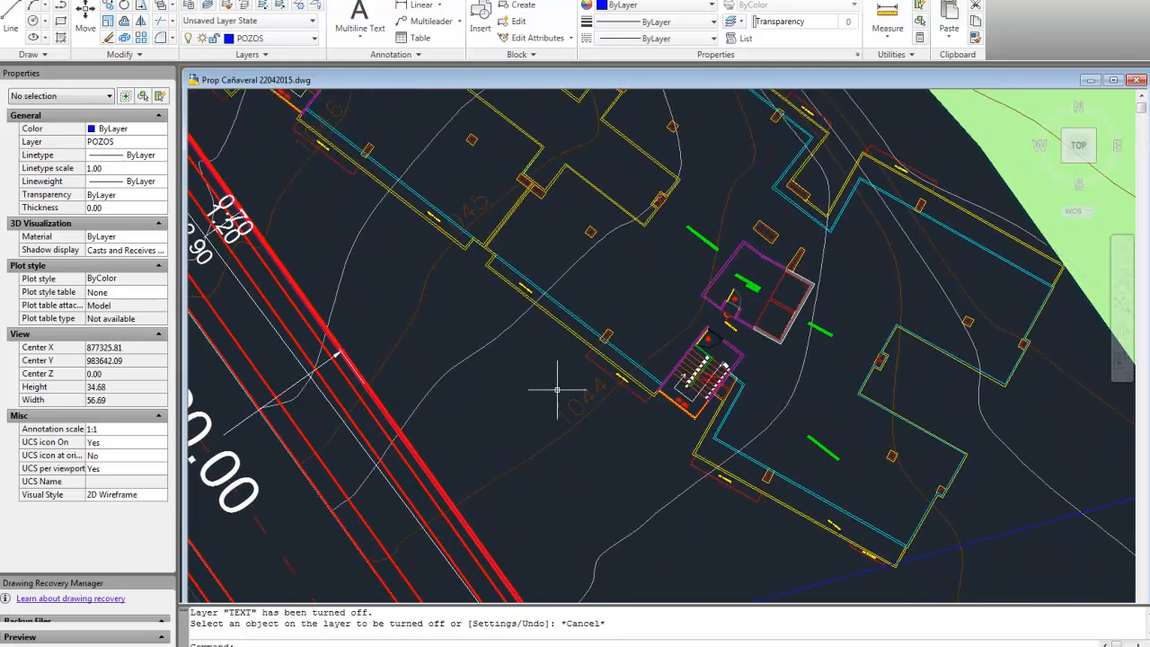
{"action": "scroll", "coordinate": [545, 449], "scroll_direction": "up", "scroll_amount": 2}
{"action": "scroll", "coordinate": [485, 269], "scroll_direction": "down", "scroll_amount": 4}
{"action": "middle_click_drag", "start_coordinate": [588, 277], "coordinate": [569, 368]}
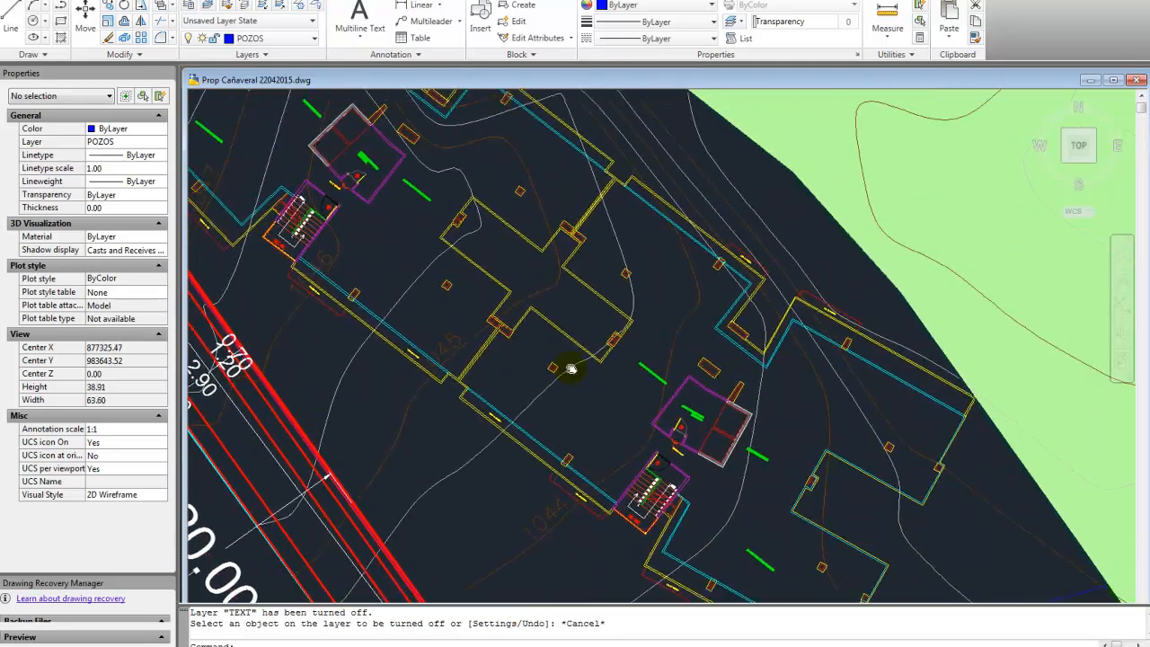
Step: Examine the elevation labels of the contour lines across the building footprints farther along Calle 91
{"action": "middle_click_drag", "start_coordinate": [552, 298], "coordinate": [603, 368]}
{"action": "middle_click_drag", "start_coordinate": [373, 273], "coordinate": [509, 357]}
{"action": "middle_click_drag", "start_coordinate": [464, 239], "coordinate": [527, 332]}
{"action": "scroll", "coordinate": [403, 241], "scroll_direction": "up", "scroll_amount": 3}
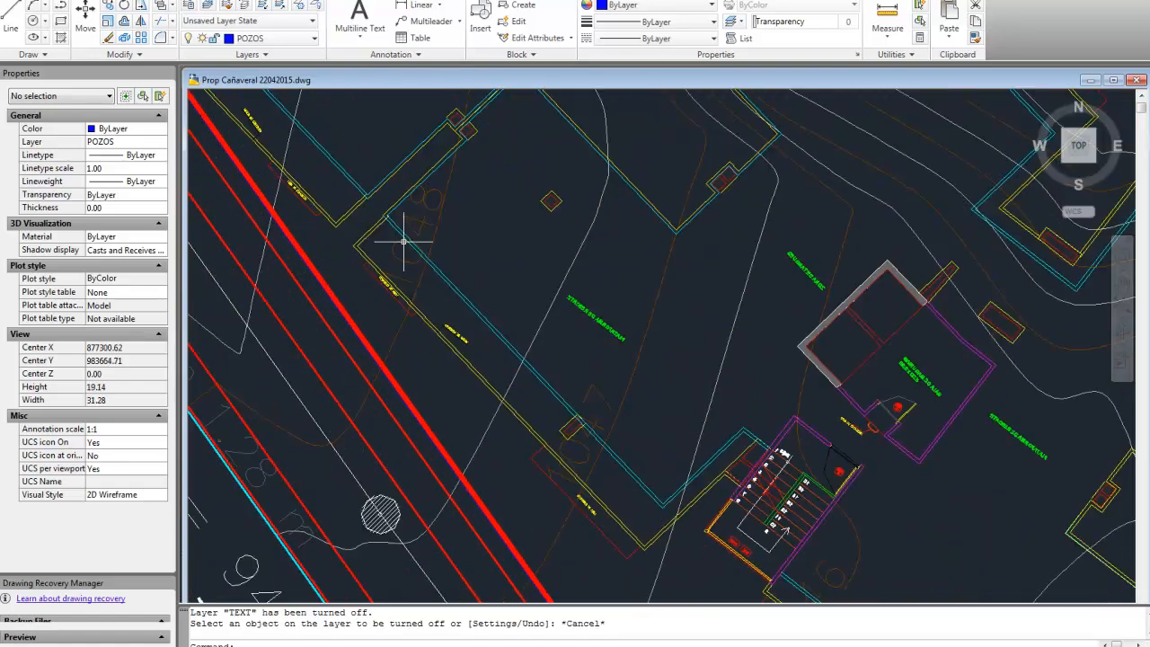
{"action": "scroll", "coordinate": [611, 346], "scroll_direction": "up", "scroll_amount": 1}
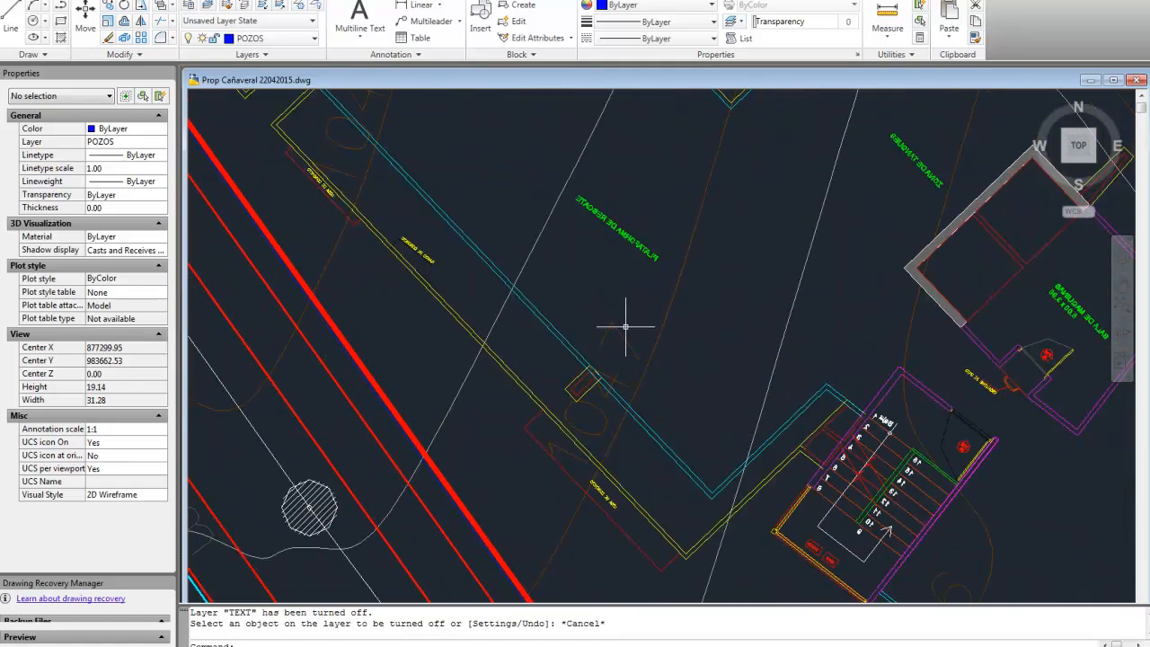
{"action": "middle_click_drag", "start_coordinate": [433, 251], "coordinate": [516, 375]}
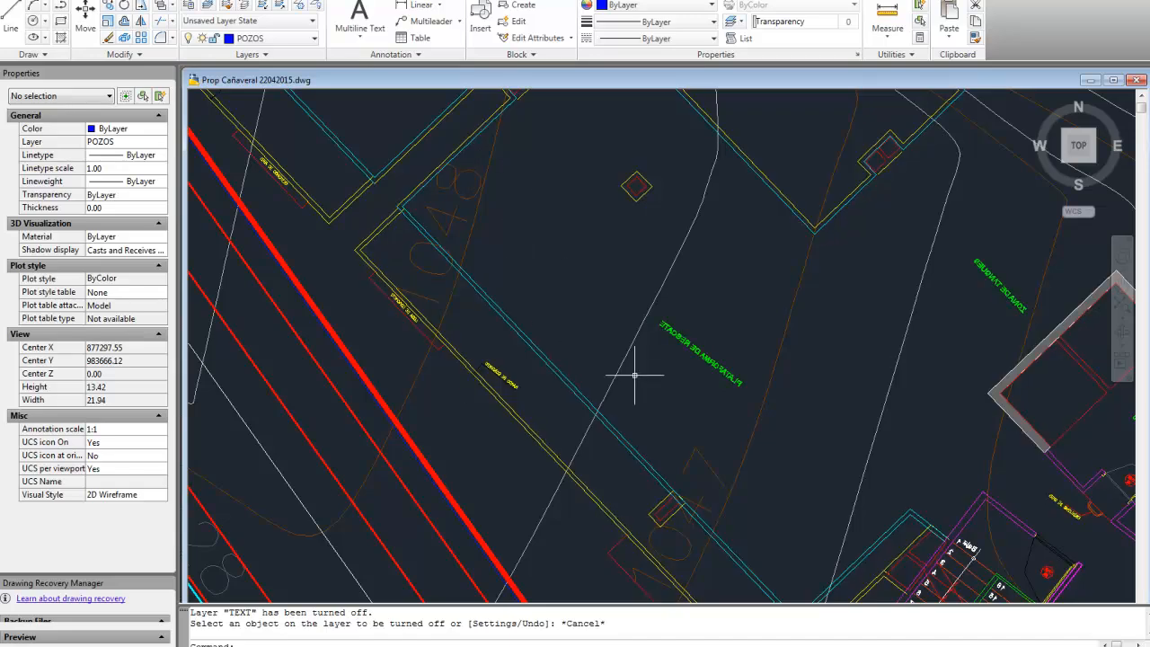
{"action": "middle_click_drag", "start_coordinate": [634, 375], "coordinate": [539, 262]}
{"action": "middle_click_drag", "start_coordinate": [754, 345], "coordinate": [632, 318]}
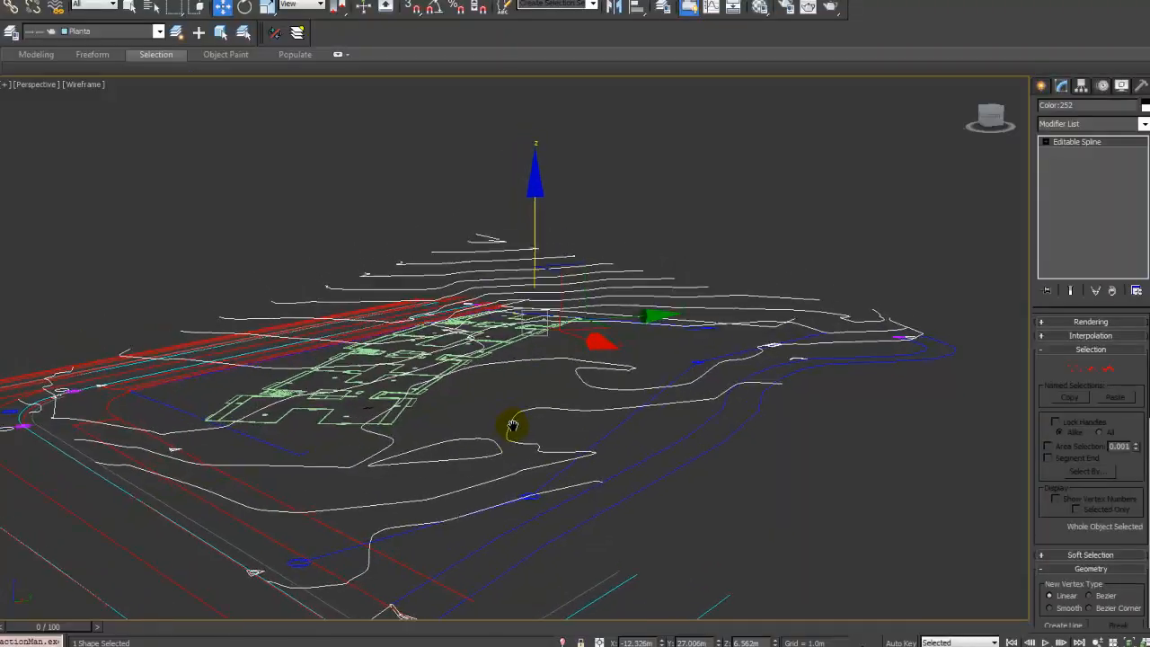
Step: Switch to 3ds Max and isolate the selected contour-line shape from the rest of the site linework
{"action": "middle_click_drag", "start_coordinate": [513, 426], "coordinate": [534, 323], "text": "alt"}
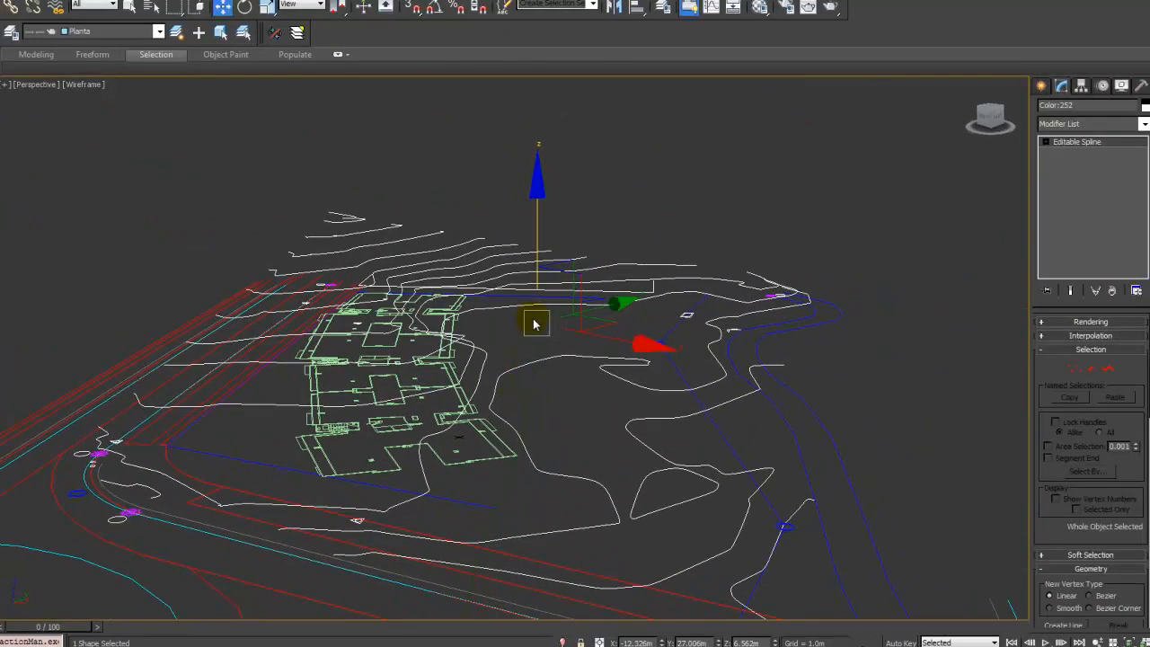
{"action": "key", "text": "alt+q"}
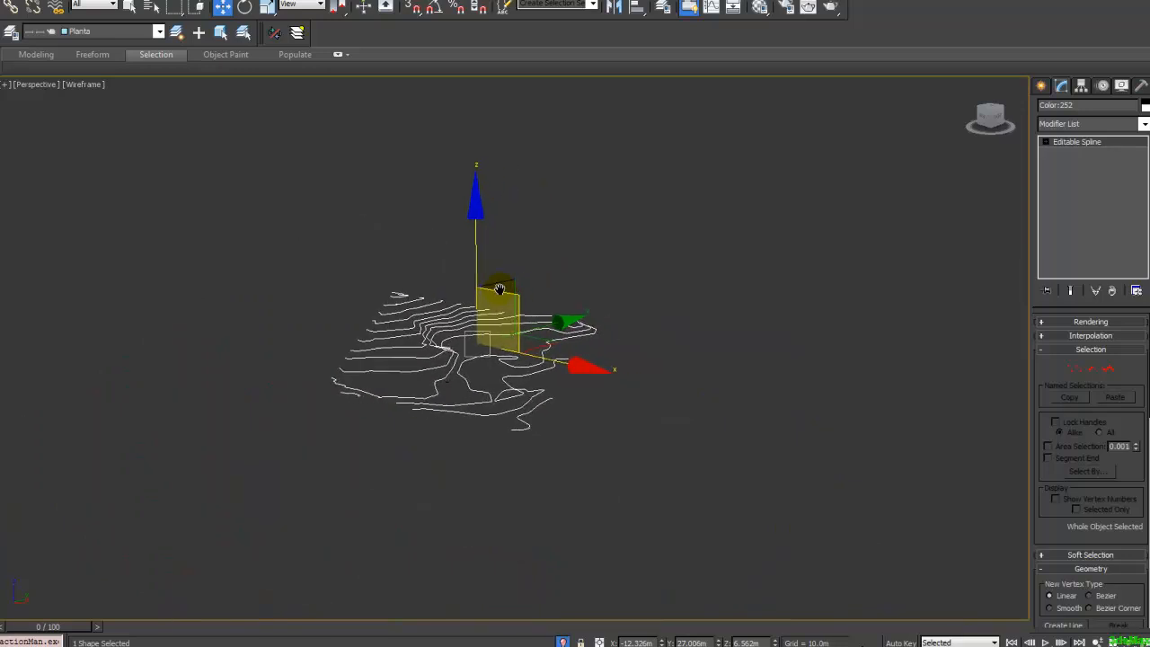
{"action": "scroll", "coordinate": [488, 326], "scroll_direction": "up", "scroll_amount": 3}
{"action": "middle_click_drag", "start_coordinate": [478, 325], "coordinate": [493, 324], "text": "alt"}
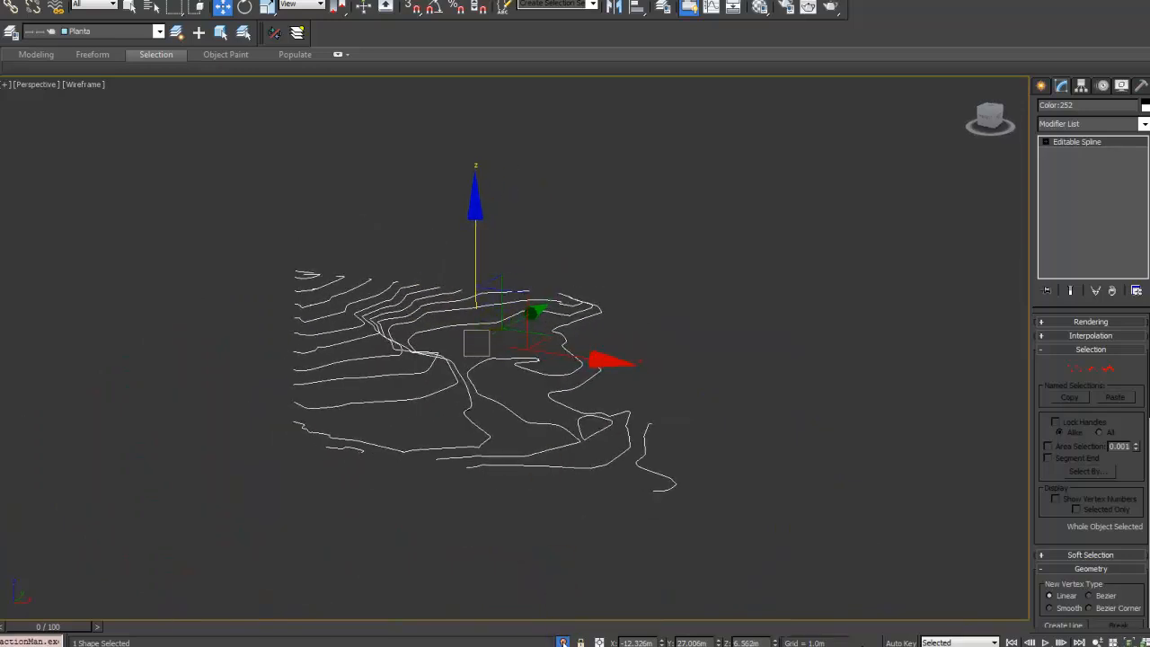
{"action": "left_click", "coordinate": [563, 641]}
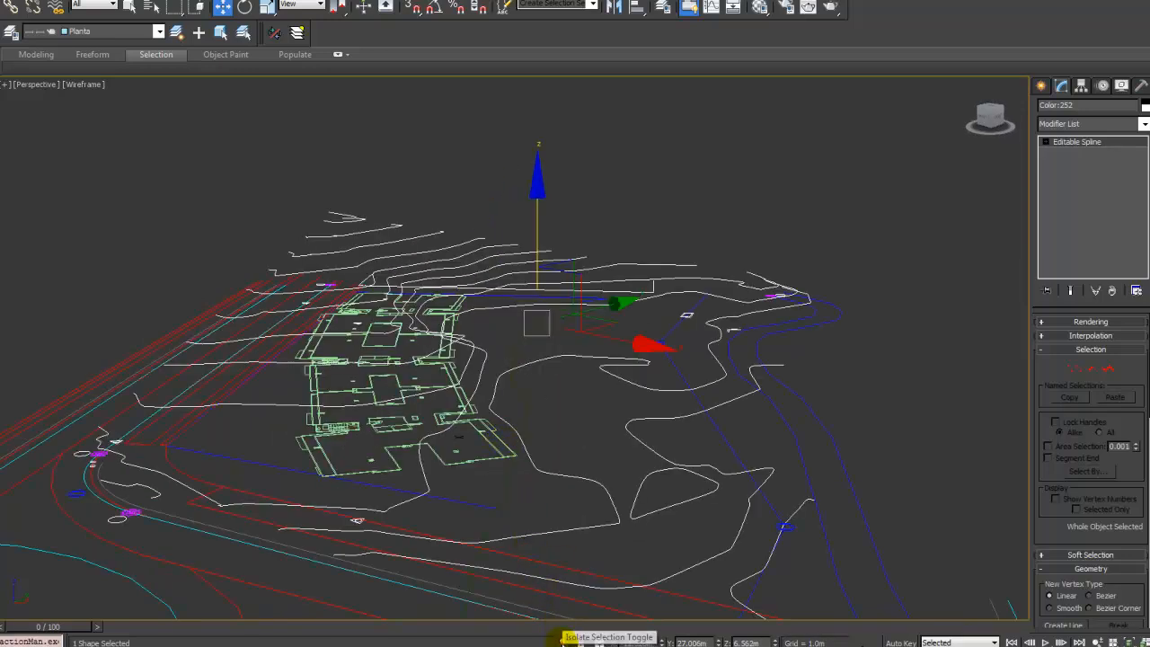
{"action": "left_click", "coordinate": [563, 642]}
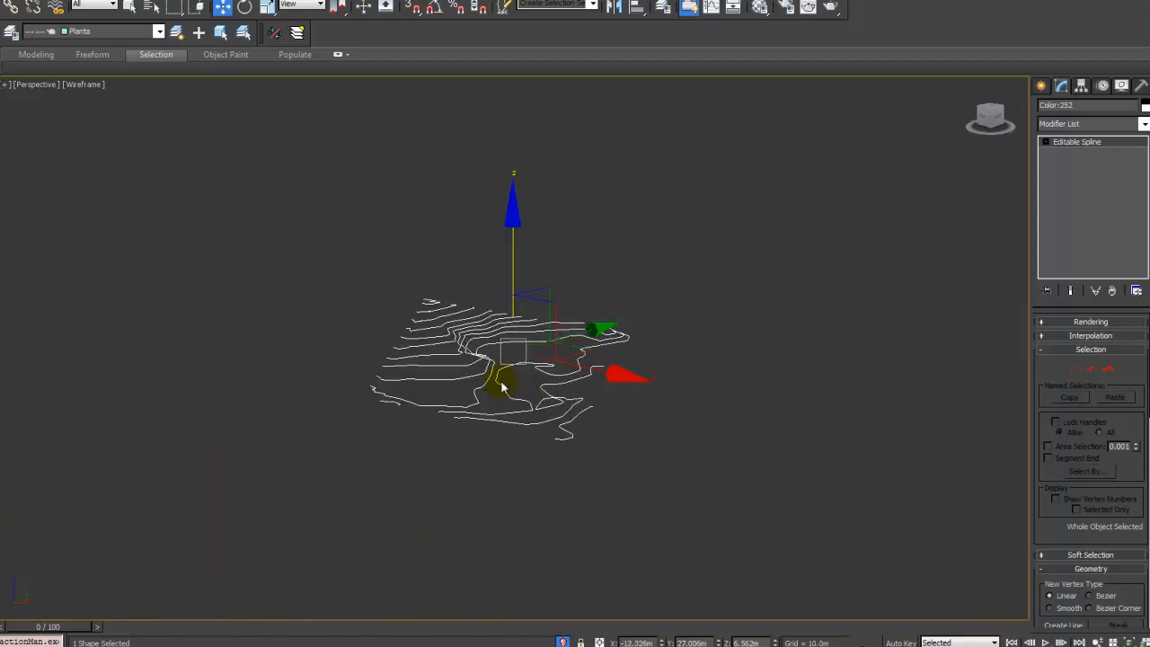
Step: Examine the isolated contour lines from several angles, keeping their shape selected
{"action": "scroll", "coordinate": [501, 380], "scroll_direction": "up", "scroll_amount": 3}
{"action": "middle_click_drag", "start_coordinate": [516, 334], "coordinate": [539, 284], "text": "alt"}
{"action": "left_click", "coordinate": [539, 284]}
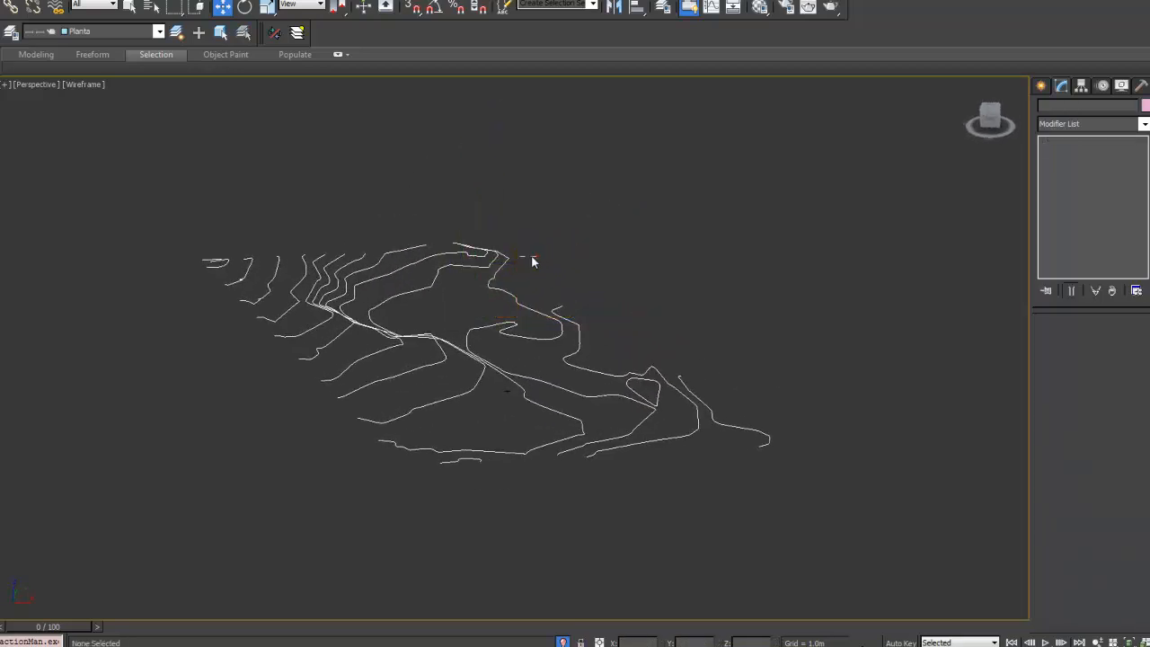
{"action": "key", "text": "ctrl+z"}
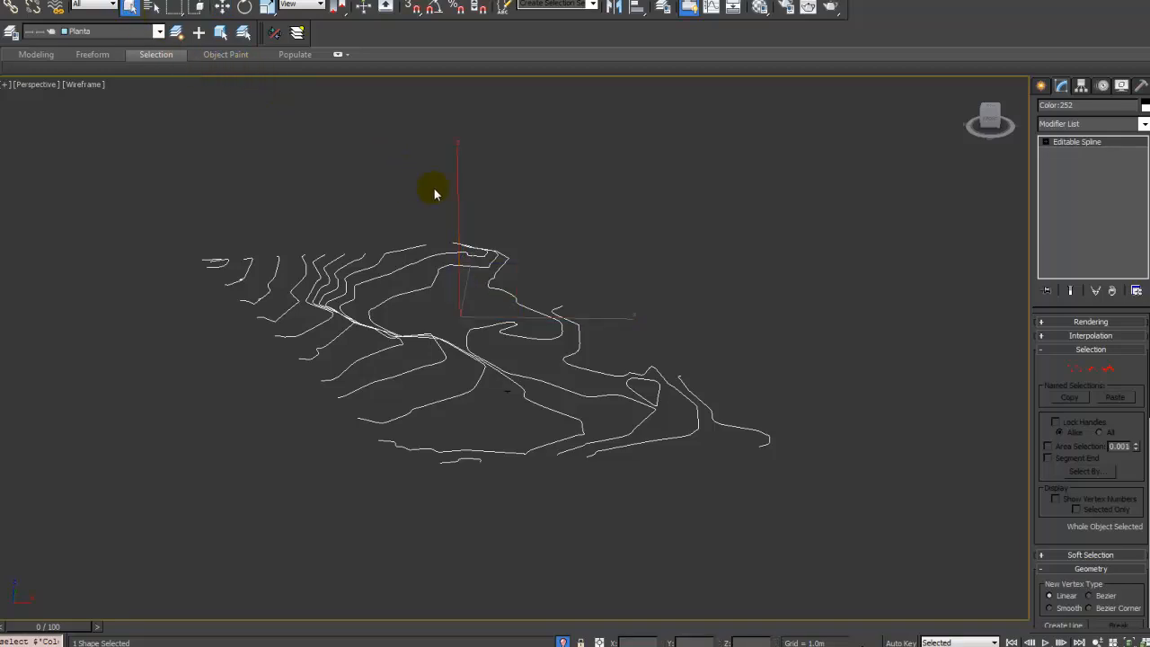
{"action": "middle_click_drag", "start_coordinate": [433, 193], "coordinate": [476, 274], "text": "alt"}
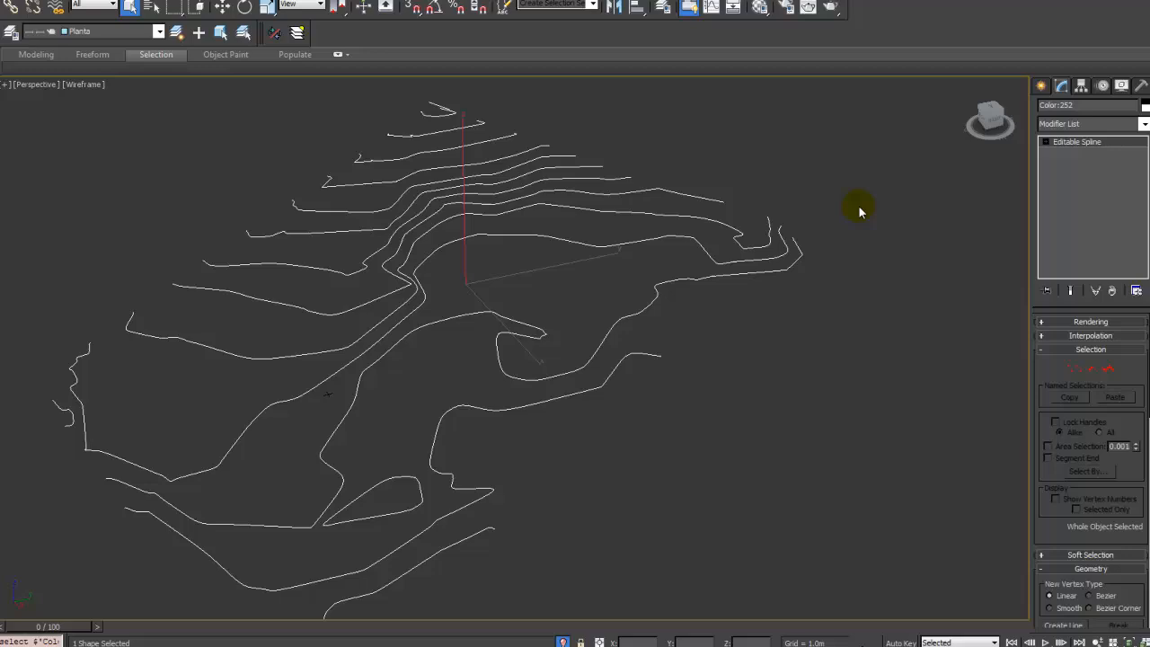
Step: Show the Compound Objects creation types with the contour shape selected
{"action": "left_click", "coordinate": [1041, 85]}
{"action": "left_click", "coordinate": [1069, 126]}
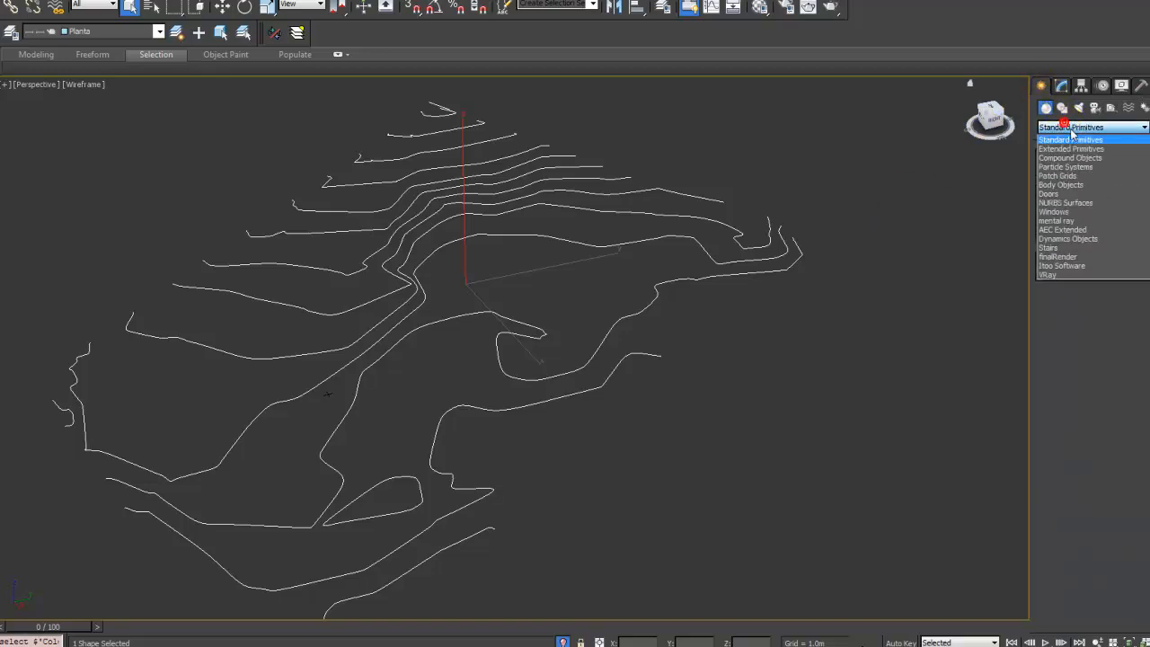
{"action": "left_click", "coordinate": [1041, 87]}
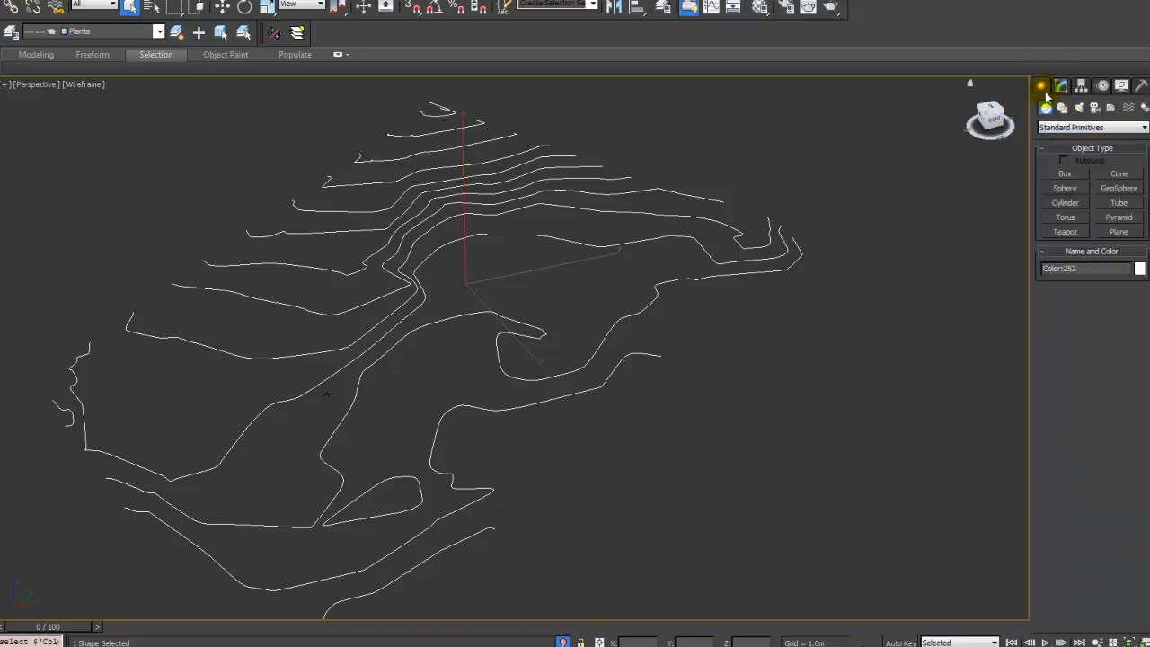
{"action": "left_click", "coordinate": [1065, 127]}
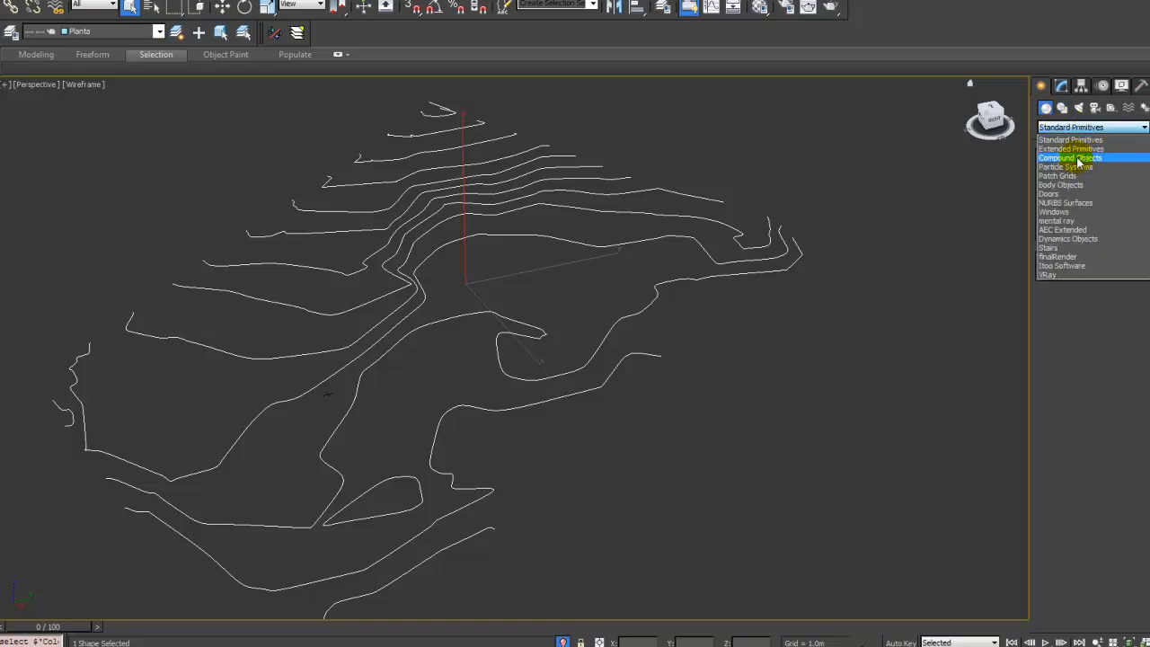
{"action": "left_click", "coordinate": [1088, 159]}
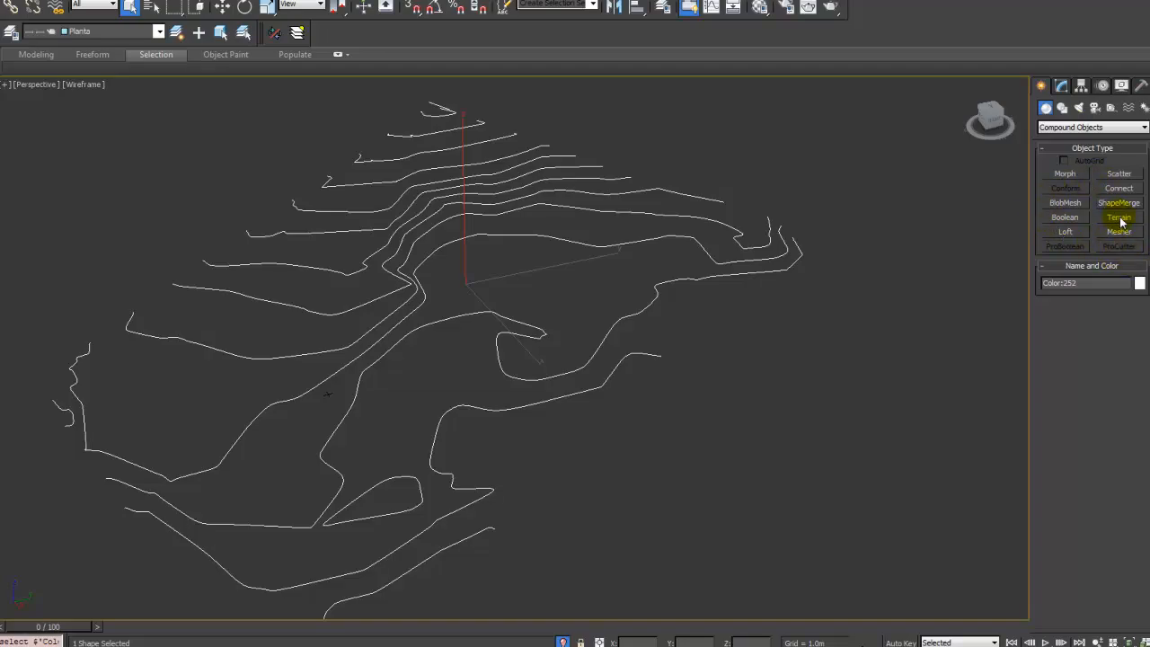
Step: Create a Terrain compound object from the selected contour shape, display it shaded, and clear the selection
{"action": "mouse_move", "coordinate": [501, 347]}
{"action": "middle_mouse_down"}
{"action": "mouse_move", "coordinate": [565, 307]}
{"action": "mouse_move", "coordinate": [563, 290]}
{"action": "mouse_move", "coordinate": [578, 300]}
{"action": "mouse_move", "coordinate": [829, 277]}
{"action": "mouse_move", "coordinate": [634, 286]}
{"action": "middle_mouse_up"}
{"action": "key", "text": "F3"}
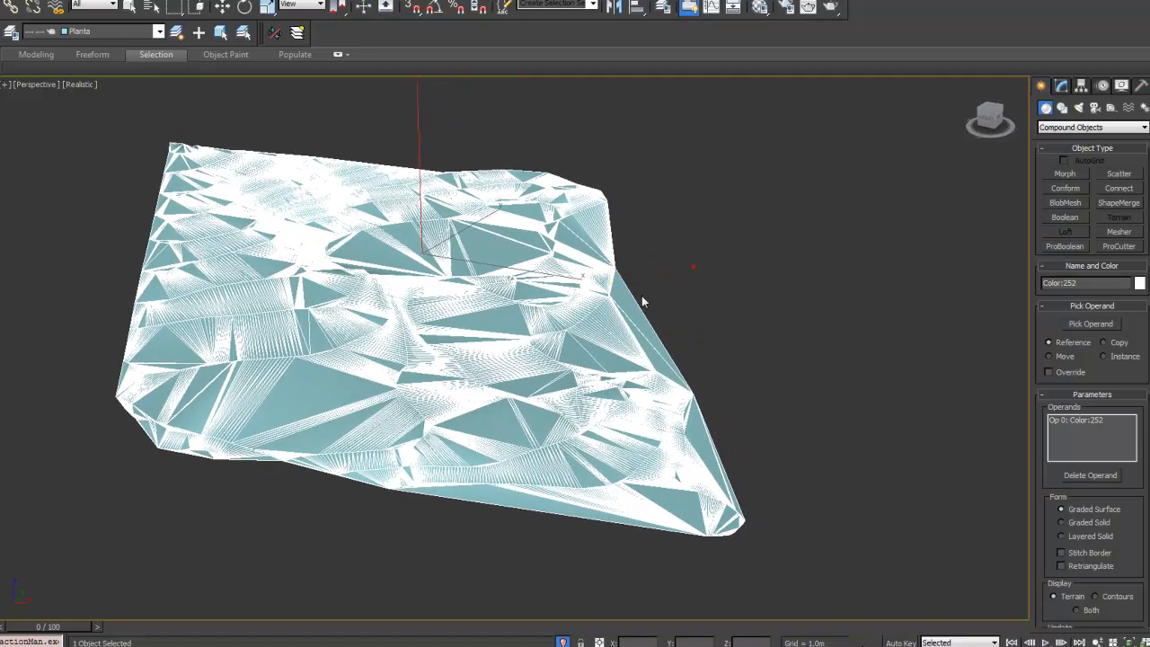
{"action": "middle_click_drag", "start_coordinate": [567, 273], "coordinate": [572, 261], "text": "alt"}
{"action": "left_click", "coordinate": [128, 7]}
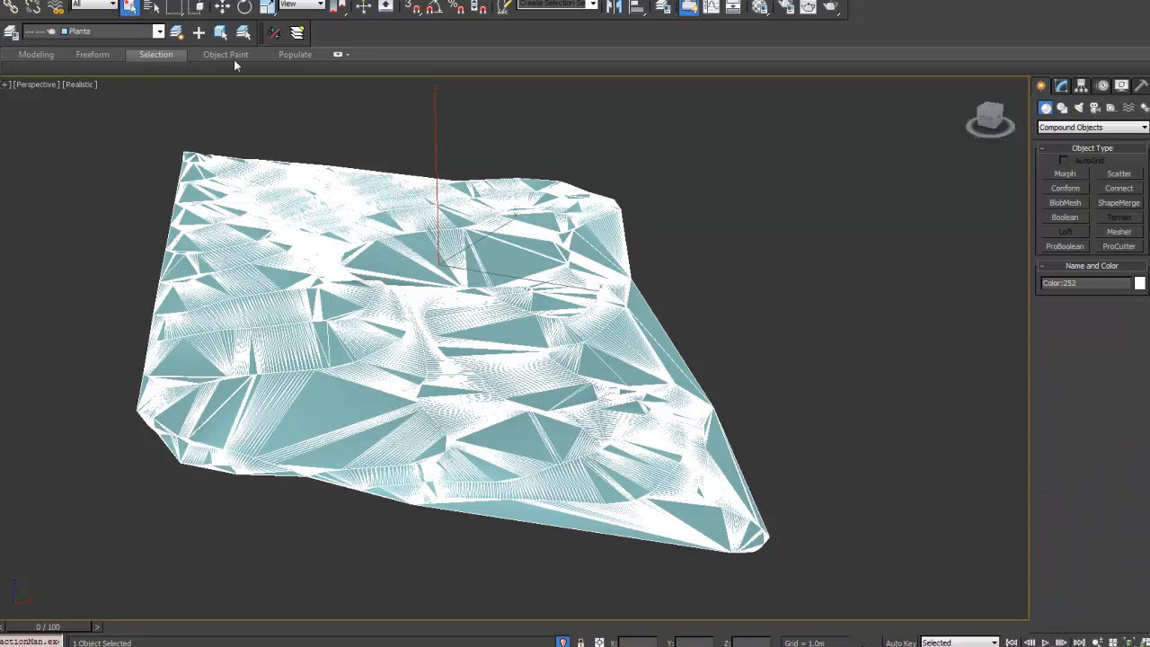
{"action": "middle_click_drag", "start_coordinate": [688, 232], "coordinate": [714, 259], "text": "alt"}
{"action": "left_click", "coordinate": [714, 259]}
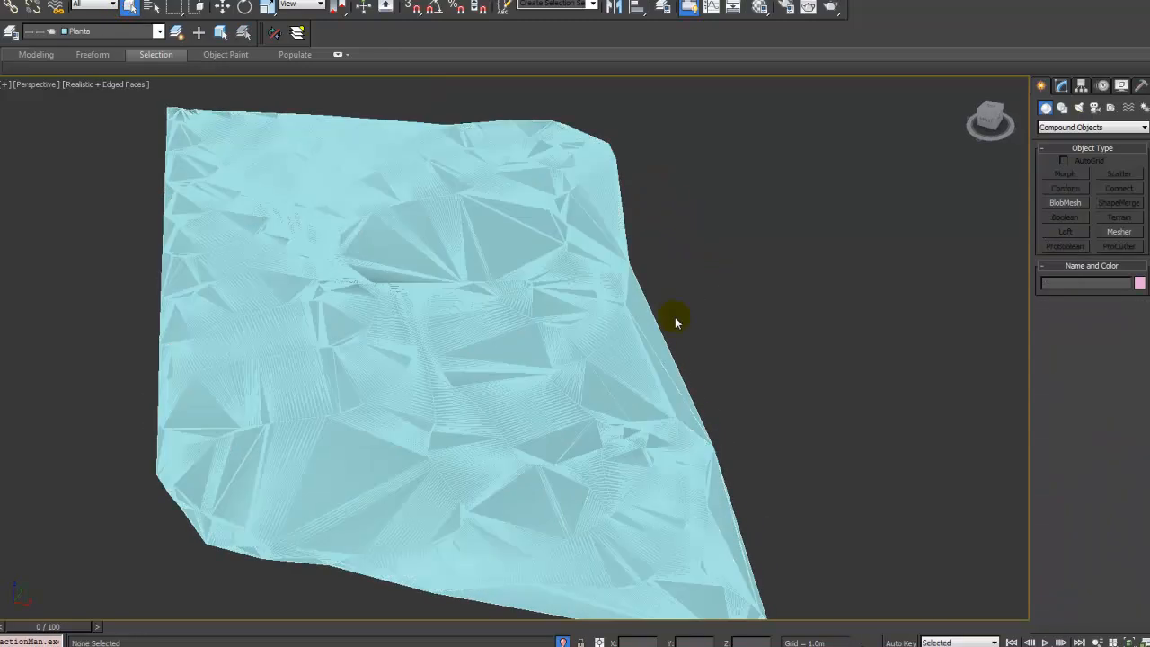
Step: Compare the terrain's smooth shaded surface with its triangulated mesh edges, from overview and close up
{"action": "middle_click_drag", "start_coordinate": [675, 317], "coordinate": [611, 340], "text": "alt"}
{"action": "key", "text": "F4"}
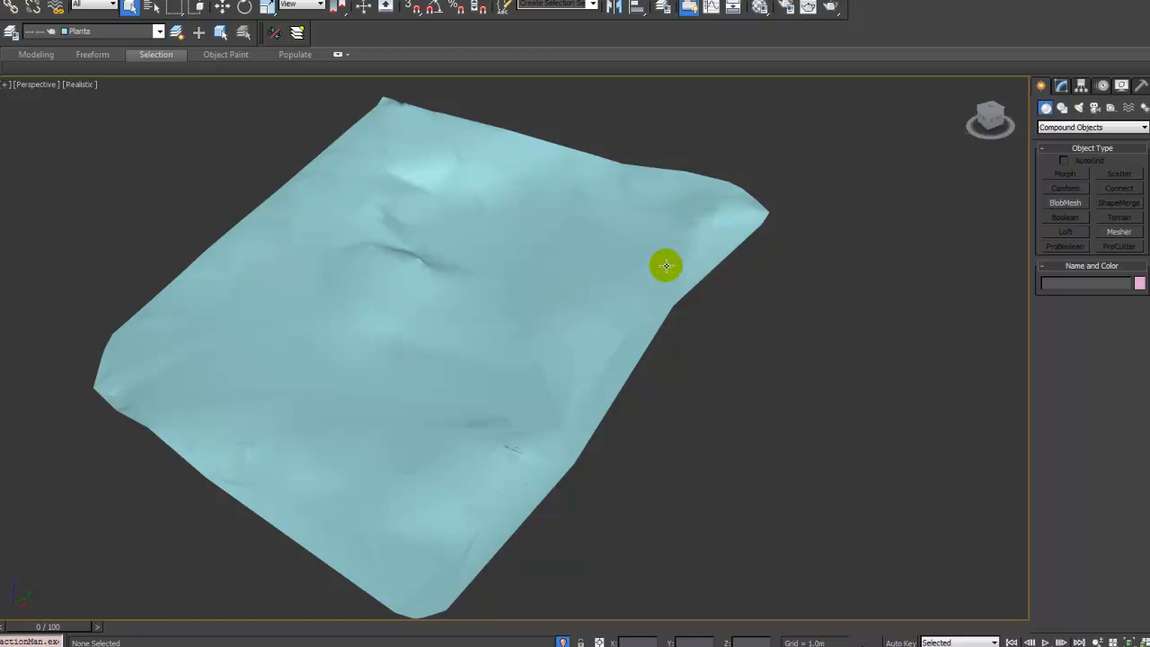
{"action": "middle_click_drag", "start_coordinate": [479, 292], "coordinate": [523, 269]}
{"action": "scroll", "coordinate": [488, 246], "scroll_direction": "up", "scroll_amount": 6}
{"action": "key", "text": "F4"}
{"action": "key", "text": "F4"}
{"action": "scroll", "coordinate": [578, 305], "scroll_direction": "down", "scroll_amount": 2}
{"action": "key", "text": "F4"}
{"action": "scroll", "coordinate": [572, 278], "scroll_direction": "down", "scroll_amount": 5}
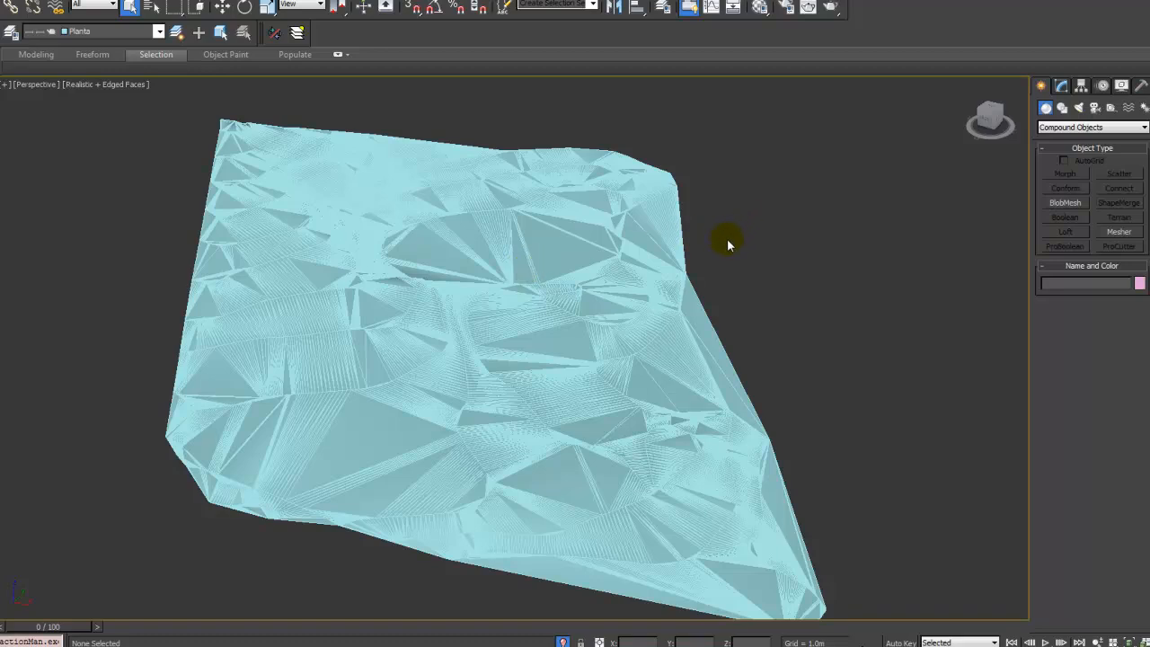
{"action": "key", "text": "F4"}
{"action": "middle_click_drag", "start_coordinate": [727, 238], "coordinate": [579, 240], "text": "alt"}
{"action": "middle_click_drag", "start_coordinate": [556, 202], "coordinate": [580, 287], "text": "alt"}
Step: Examine the terrain's overall outline from above and its relief in perspective, with and without mesh edges
{"action": "key", "text": "t"}
{"action": "scroll", "coordinate": [603, 351], "scroll_direction": "down", "scroll_amount": 5}
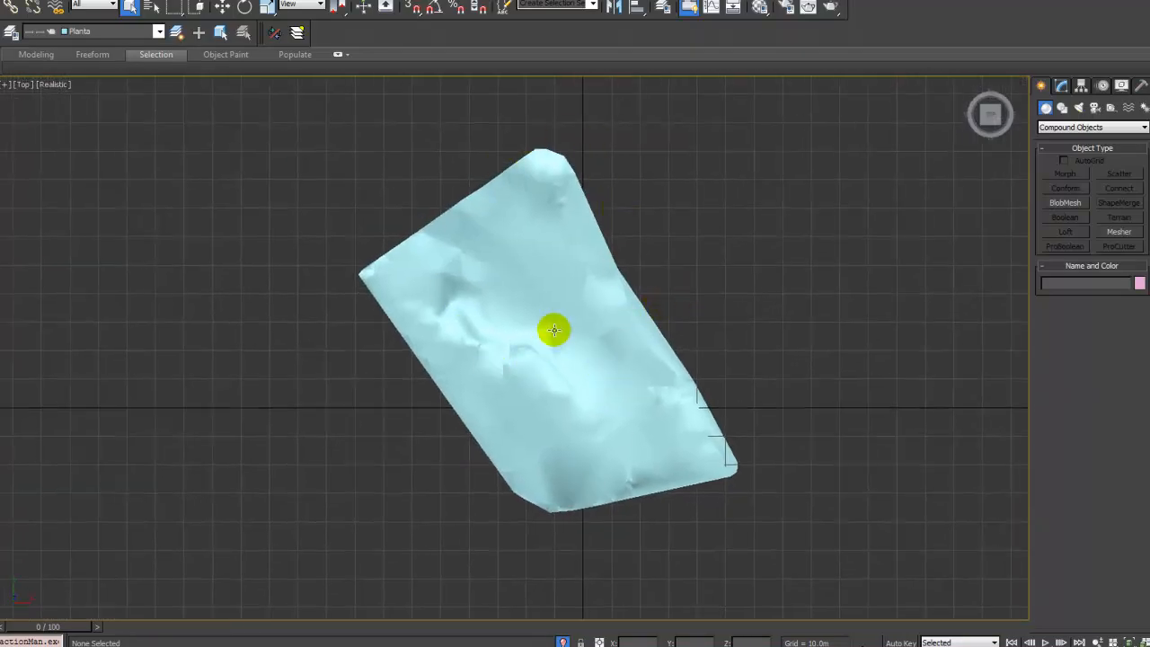
{"action": "middle_click_drag", "start_coordinate": [554, 331], "coordinate": [508, 288], "text": "alt"}
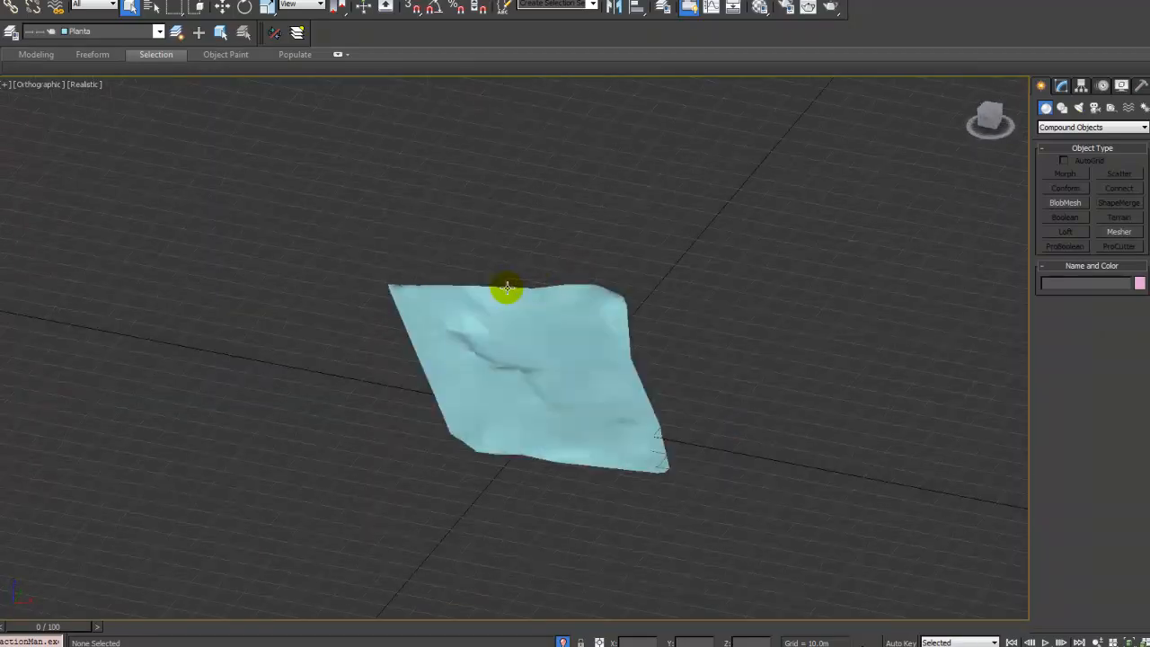
{"action": "scroll", "coordinate": [598, 344], "scroll_direction": "up", "scroll_amount": 4}
{"action": "middle_click_drag", "start_coordinate": [598, 344], "coordinate": [496, 284], "text": "alt"}
{"action": "key", "text": "p"}
{"action": "key", "text": "F4"}
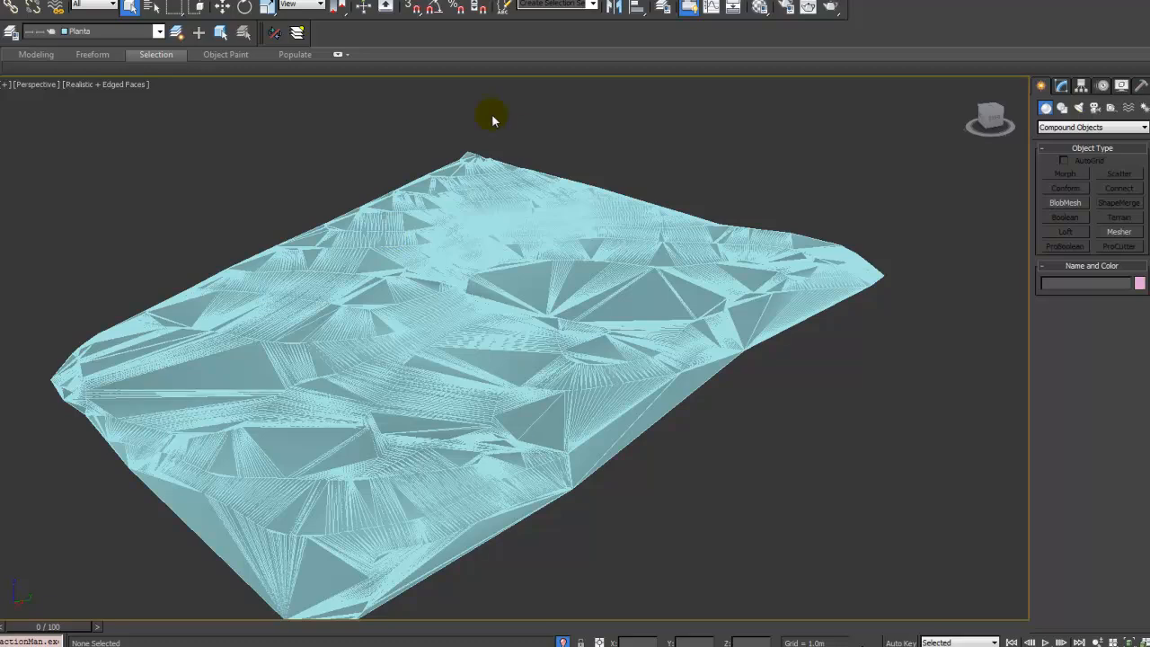
{"action": "key", "text": "F4"}
{"action": "middle_click_drag", "start_coordinate": [508, 206], "coordinate": [476, 195], "text": "alt"}
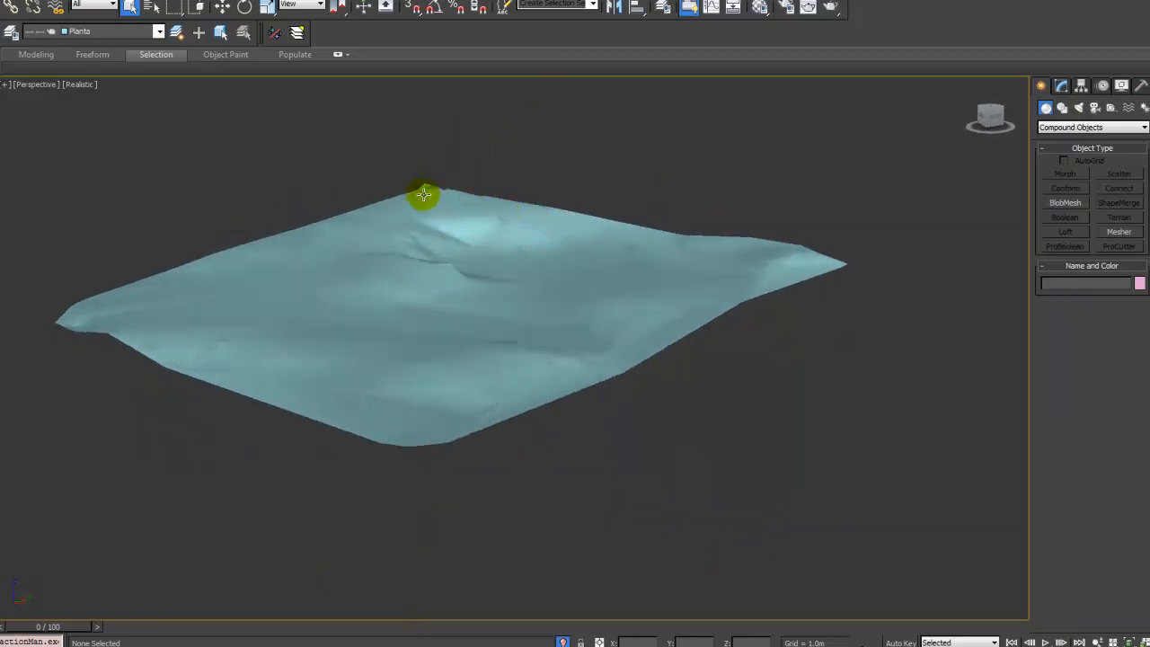
{"action": "middle_click_drag", "start_coordinate": [423, 194], "coordinate": [455, 199], "text": "alt"}
{"action": "middle_click_drag", "start_coordinate": [589, 236], "coordinate": [512, 392], "text": "alt"}
Step: Show the whole terrain from above with edged faces and nothing selected, leaving free space beside it
{"action": "key", "text": "t"}
{"action": "key", "text": "F4"}
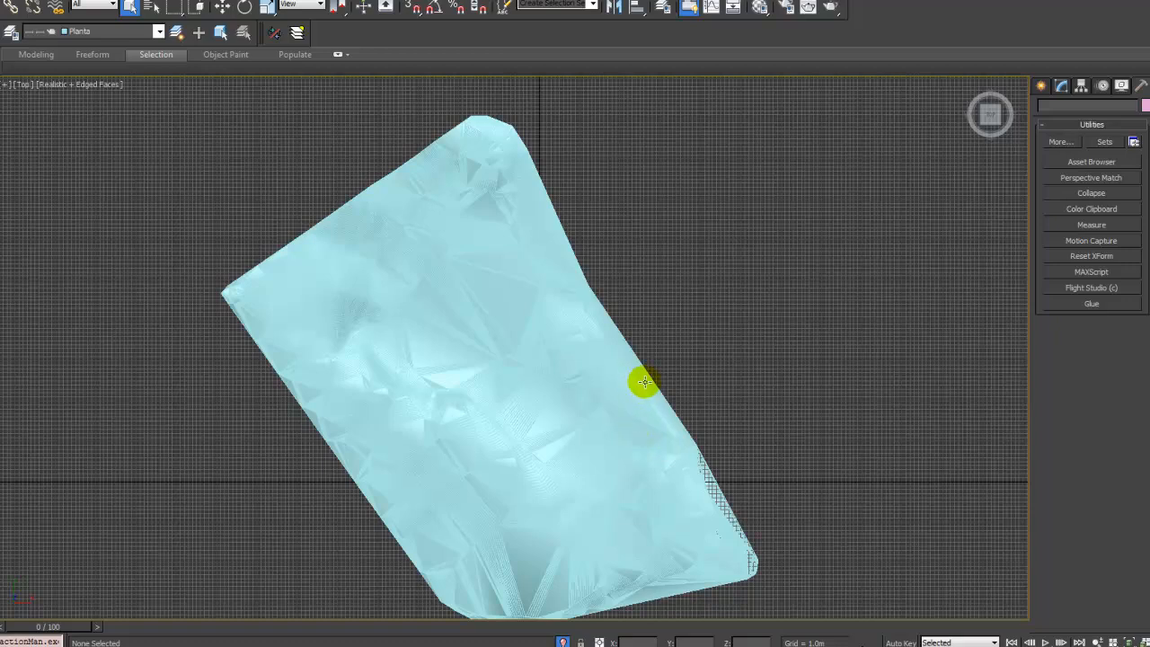
{"action": "middle_click_drag", "start_coordinate": [644, 382], "coordinate": [685, 314]}
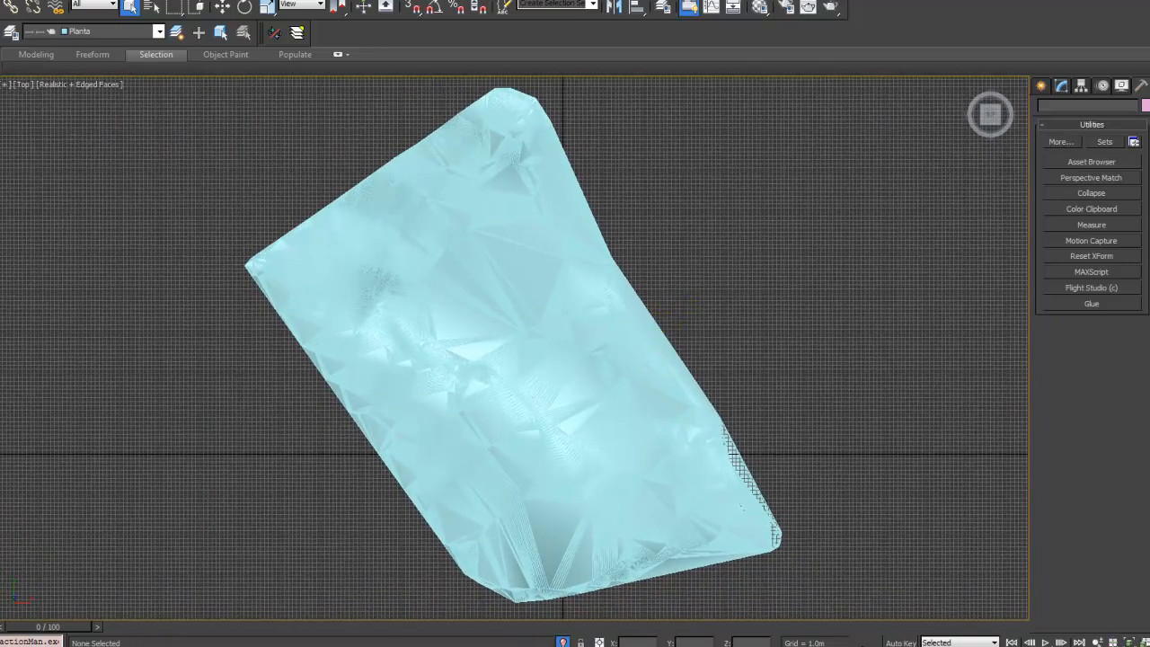
{"action": "left_click", "coordinate": [580, 203]}
{"action": "middle_click_drag", "start_coordinate": [663, 217], "coordinate": [662, 321], "text": "alt"}
{"action": "key", "text": "p"}
{"action": "left_click", "coordinate": [744, 322]}
{"action": "middle_click_drag", "start_coordinate": [697, 299], "coordinate": [672, 301]}
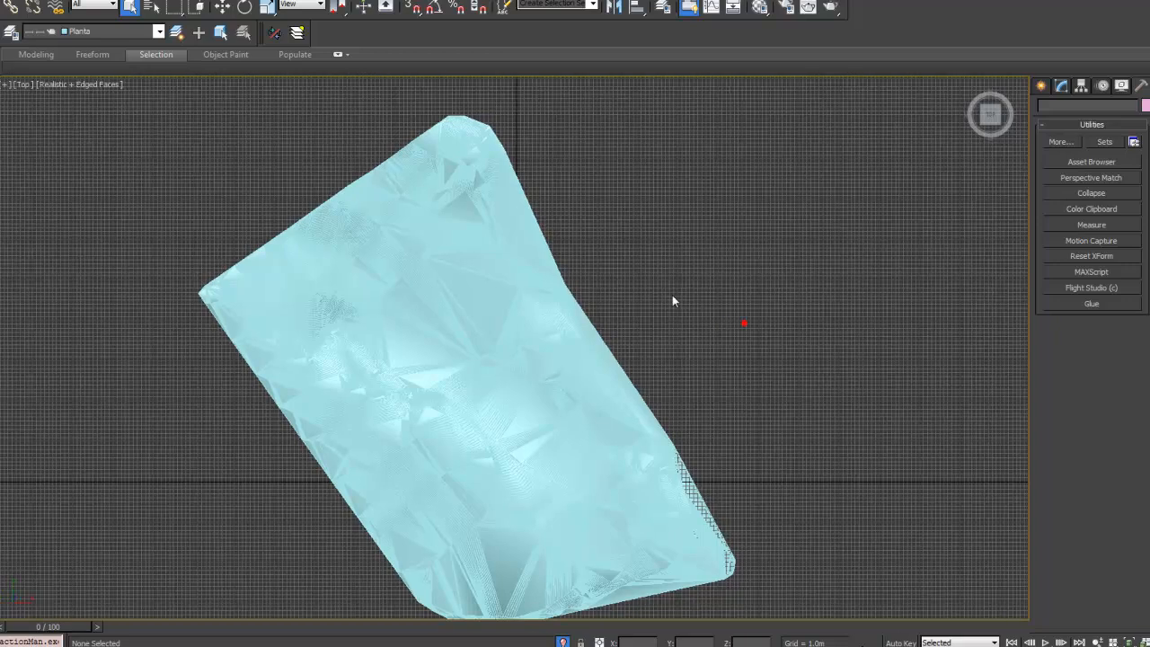
Step: Draw a standard Plane primitive about 80 m long and 66 m wide beside the terrain in top view
{"action": "left_click", "coordinate": [1042, 86]}
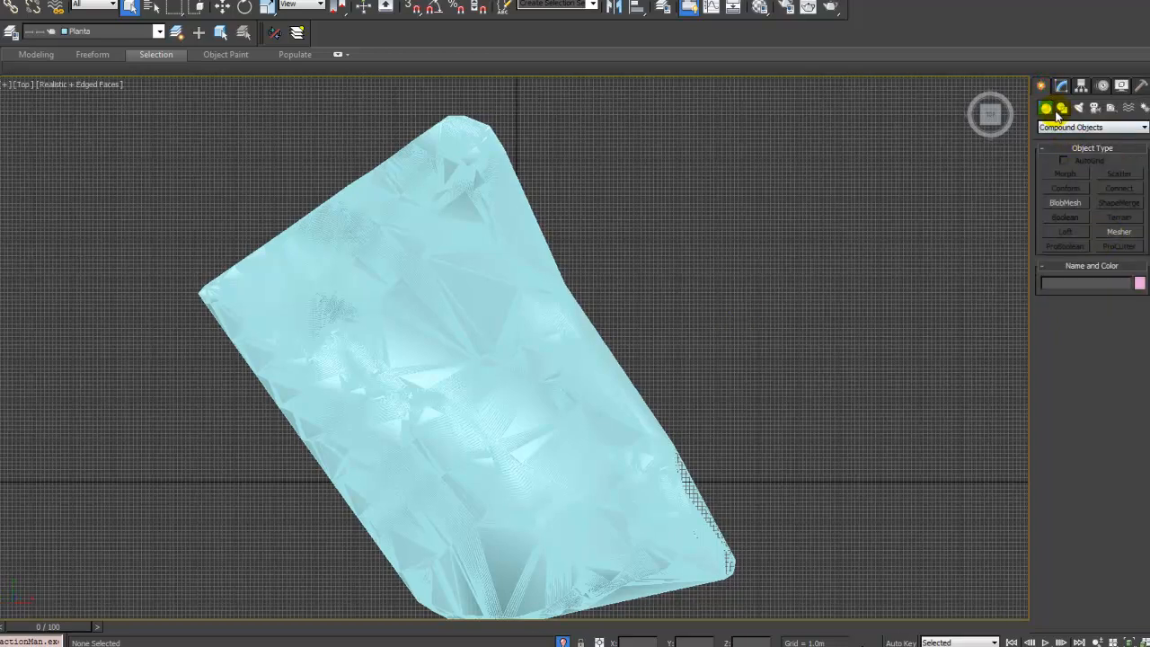
{"action": "left_click", "coordinate": [1090, 127]}
{"action": "left_click", "coordinate": [1074, 138]}
{"action": "left_click", "coordinate": [1136, 235]}
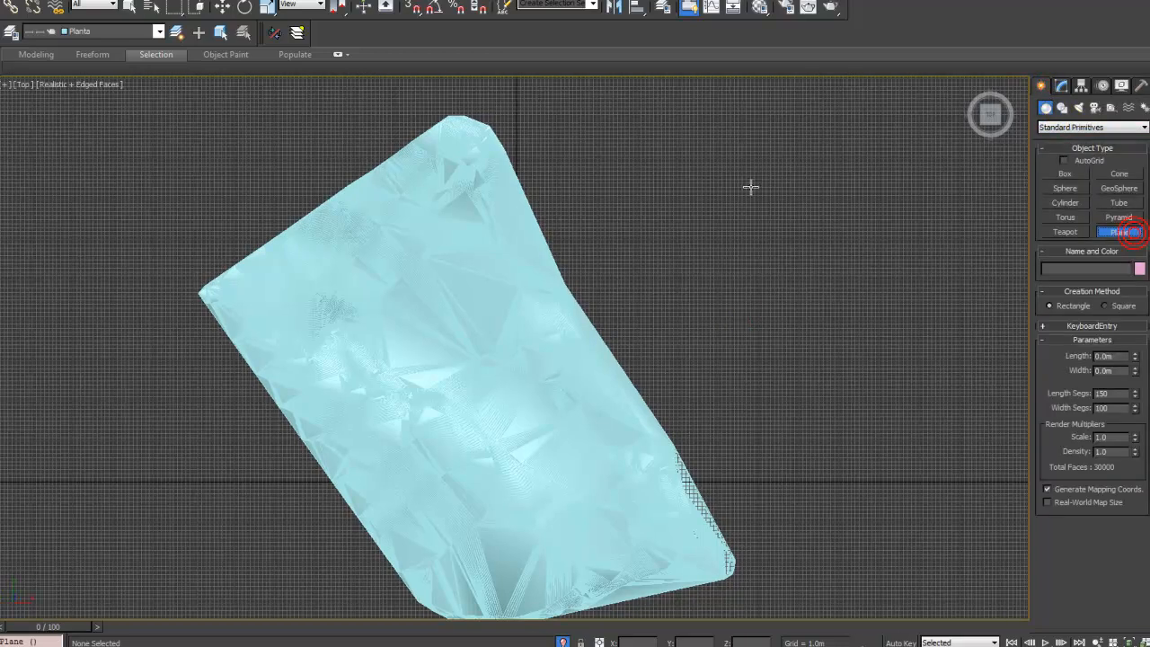
{"action": "left_click_drag", "start_coordinate": [762, 170], "coordinate": [1034, 490]}
{"action": "middle_click_drag", "start_coordinate": [909, 329], "coordinate": [835, 326]}
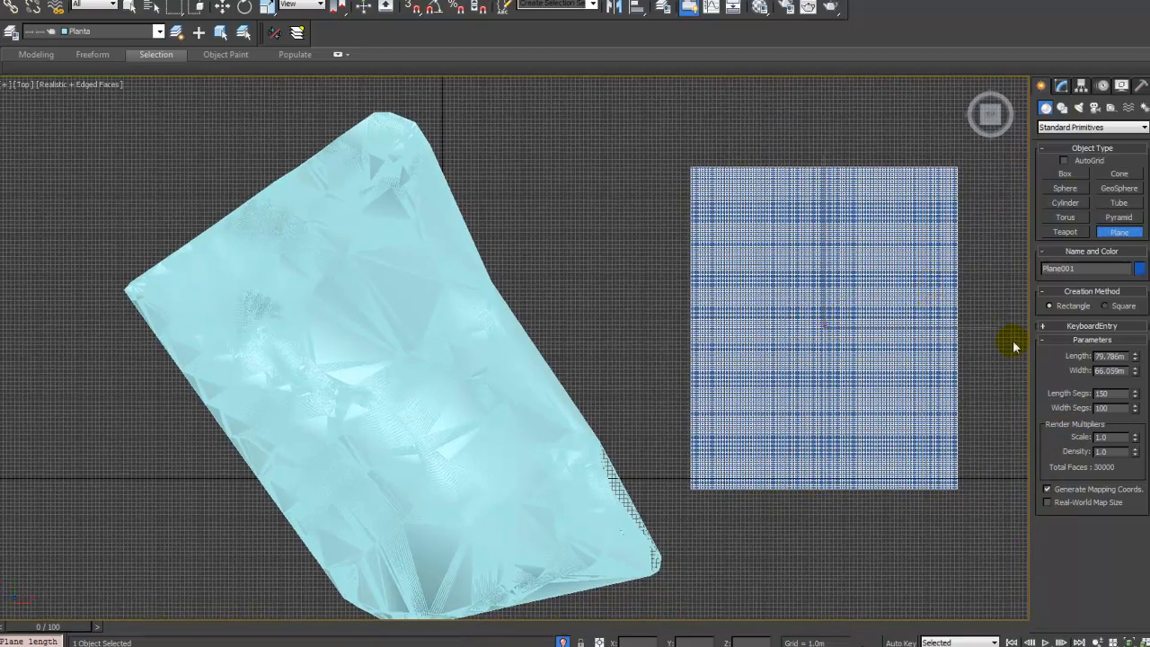
Step: Reduce the plane's length and width segments to 1 each
{"action": "right_click", "coordinate": [1137, 394]}
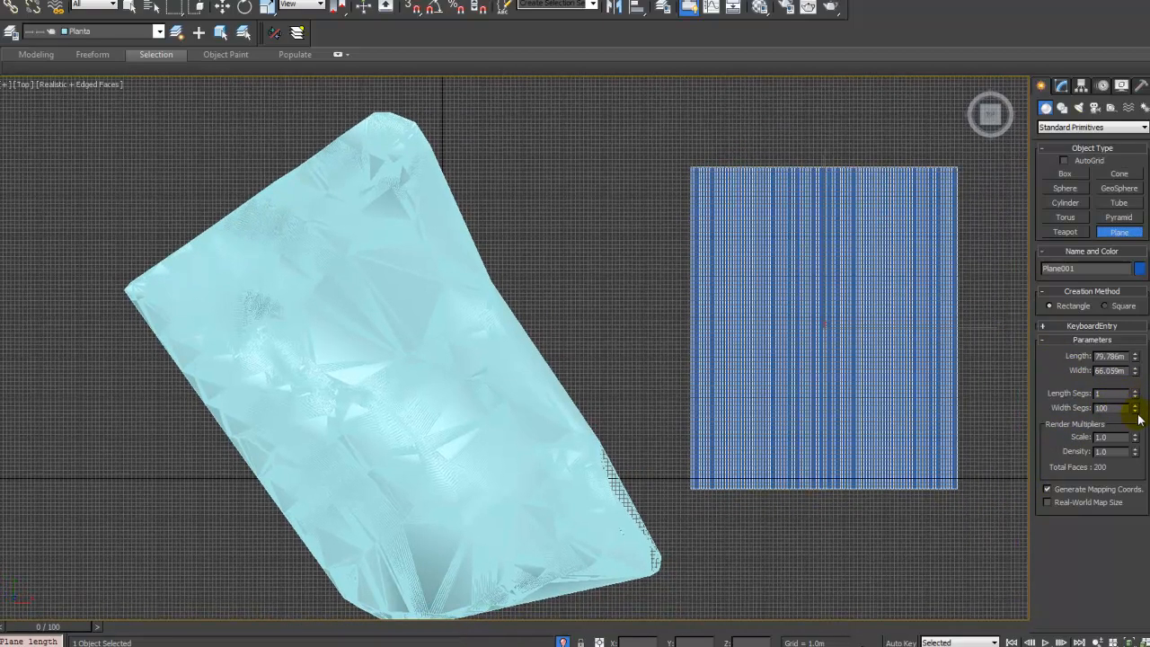
{"action": "right_click", "coordinate": [1137, 415]}
{"action": "right_click", "coordinate": [1135, 410]}
Step: Move the plane over the terrain and rotate it about 35.8 degrees to align with the terrain's outline
{"action": "middle_click_drag", "start_coordinate": [823, 312], "coordinate": [817, 304]}
{"action": "key", "text": "w"}
{"action": "scroll", "coordinate": [817, 304], "scroll_direction": "down", "scroll_amount": 3}
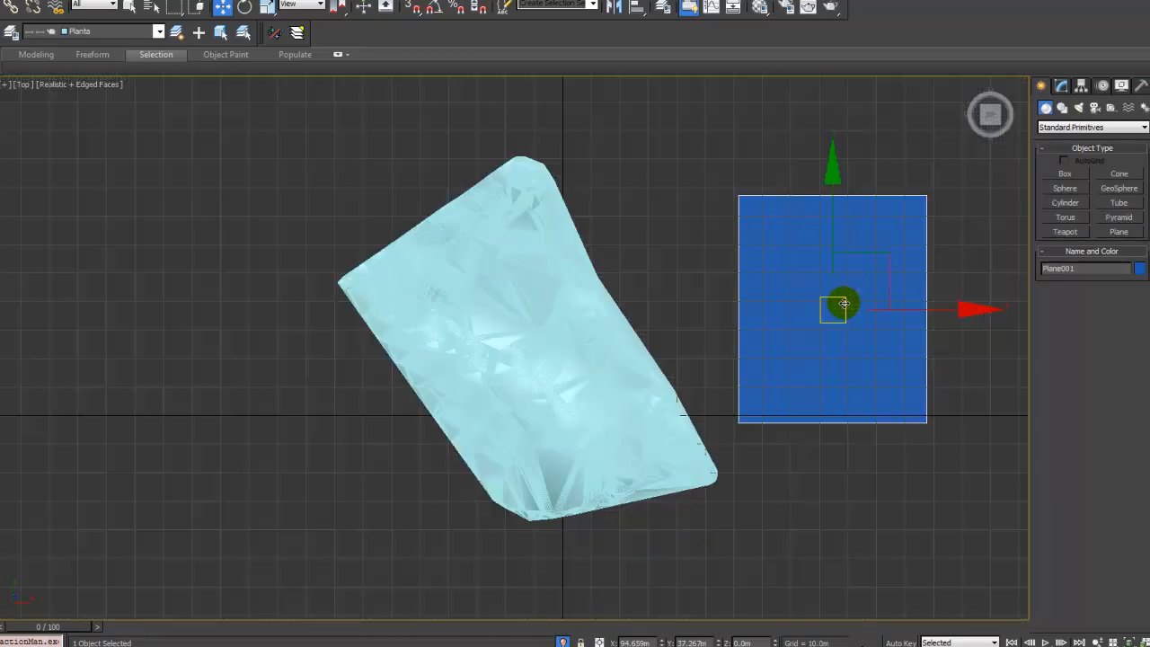
{"action": "left_click_drag", "start_coordinate": [886, 272], "coordinate": [659, 288]}
{"action": "key", "text": "F3"}
{"action": "key", "text": "e"}
Step: Enlarge the plane to a length of 191.485 m and a width of 118.906 m, and restore shaded display
{"action": "left_click", "coordinate": [1063, 86]}
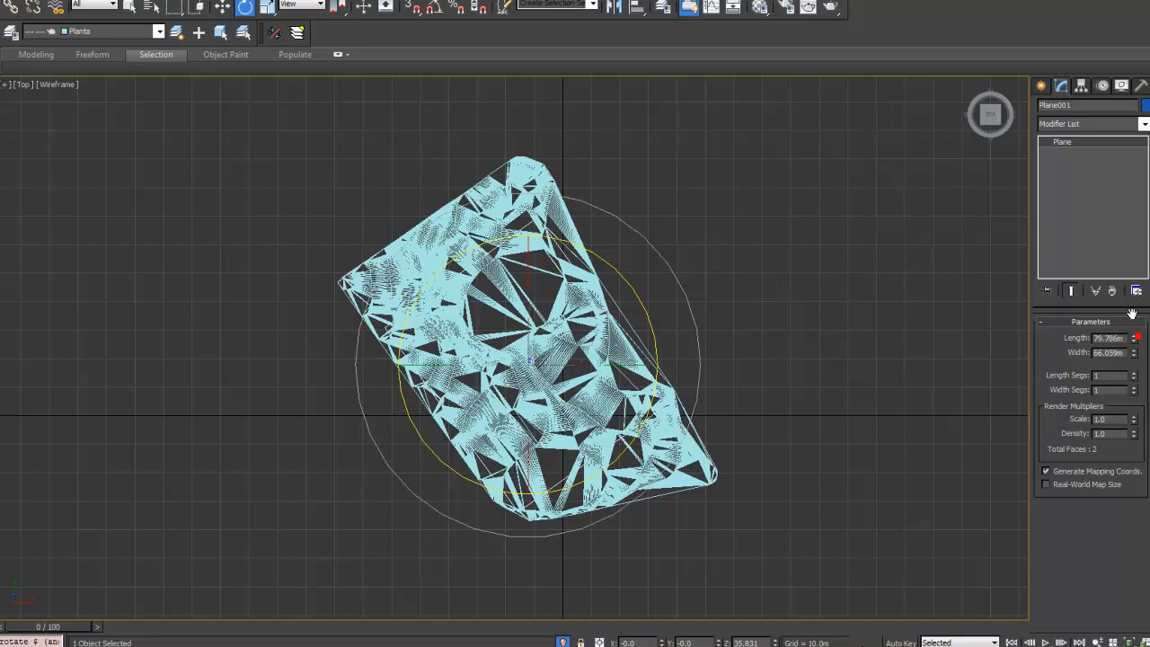
{"action": "mouse_move", "coordinate": [1131, 346]}
{"action": "left_mouse_down"}
{"action": "mouse_move", "coordinate": [1130, 332]}
{"action": "mouse_move", "coordinate": [1126, 352]}
{"action": "mouse_move", "coordinate": [1123, 340]}
{"action": "mouse_move", "coordinate": [1108, 347]}
{"action": "left_mouse_up"}
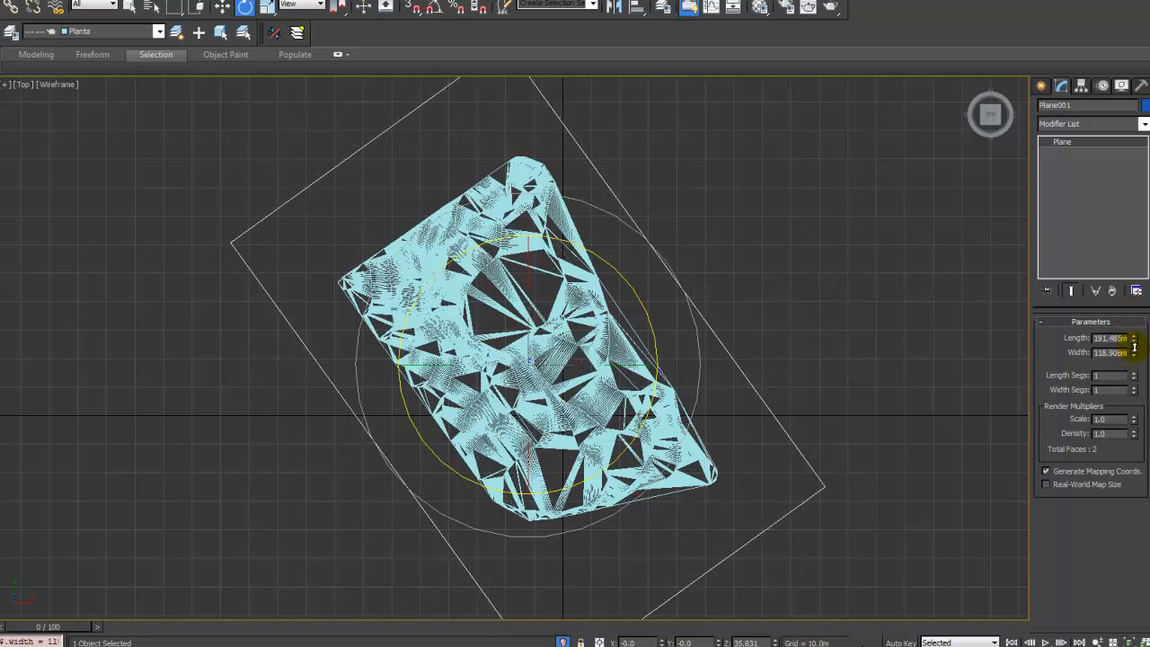
{"action": "key", "text": "F3"}
Step: Lower the plane beneath the terrain to Z -4.13 m in perspective and deselect it
{"action": "middle_click_drag", "start_coordinate": [693, 311], "coordinate": [580, 297]}
{"action": "key", "text": "w"}
{"action": "key", "text": "p"}
{"action": "scroll", "coordinate": [581, 297], "scroll_direction": "up", "scroll_amount": 5}
{"action": "middle_click_drag", "start_coordinate": [557, 359], "coordinate": [588, 359], "text": "alt"}
{"action": "middle_click_drag", "start_coordinate": [589, 359], "coordinate": [611, 299]}
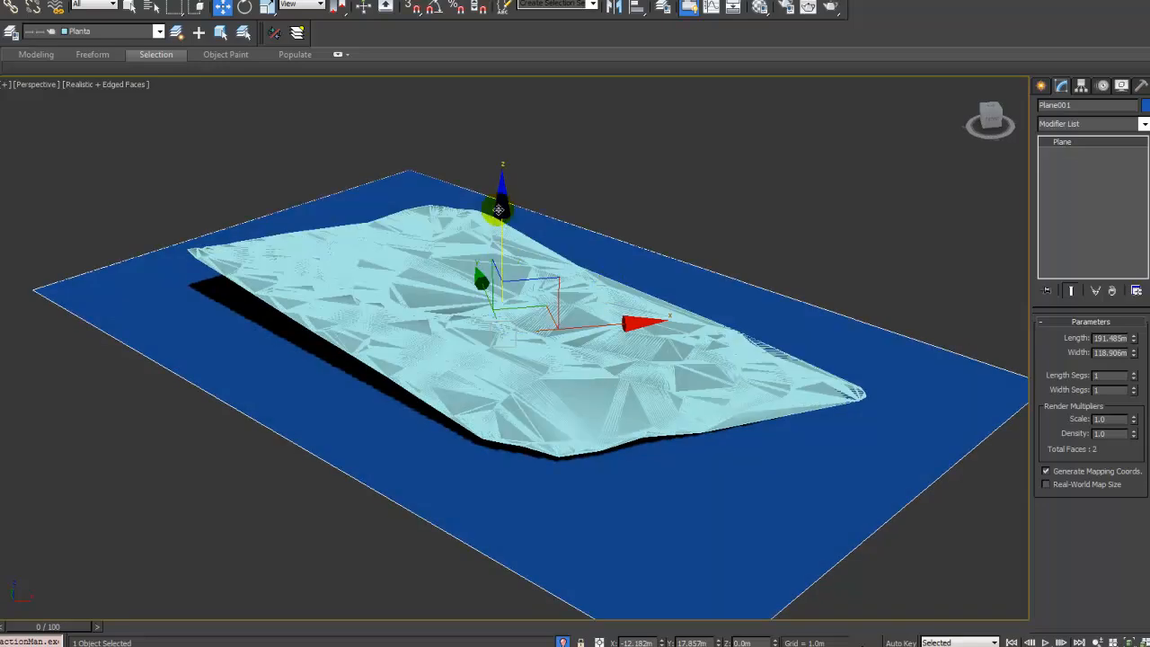
{"action": "left_click_drag", "start_coordinate": [500, 212], "coordinate": [531, 231]}
{"action": "middle_click_drag", "start_coordinate": [531, 230], "coordinate": [692, 168], "text": "alt"}
{"action": "left_click", "coordinate": [708, 146]}
Step: Examine the terrain over the base plane and inspect its central ridge with and without mesh edges
{"action": "key", "text": "F4"}
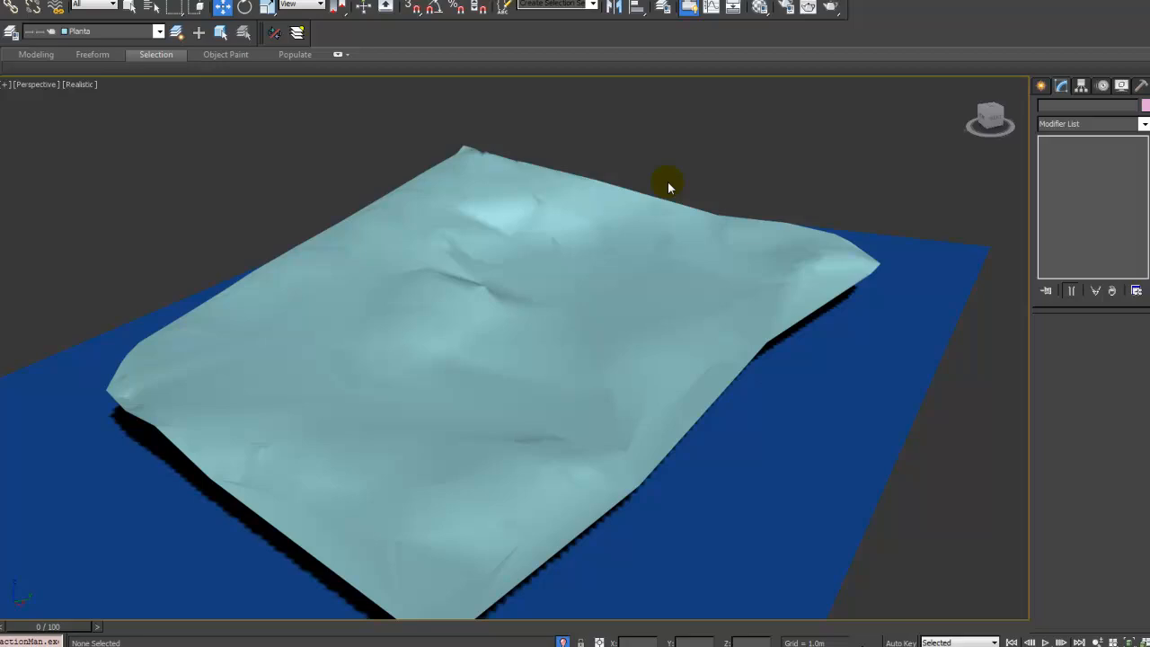
{"action": "middle_click_drag", "start_coordinate": [459, 329], "coordinate": [452, 296], "text": "alt"}
{"action": "key", "text": "F4"}
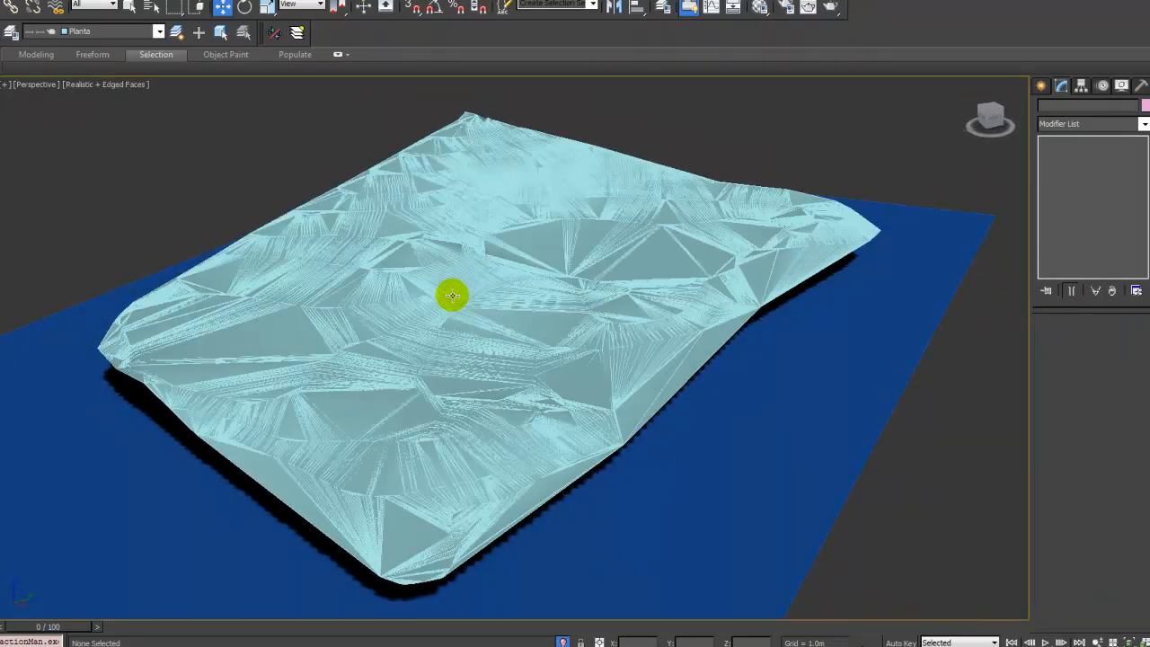
{"action": "scroll", "coordinate": [452, 296], "scroll_direction": "up", "scroll_amount": 5}
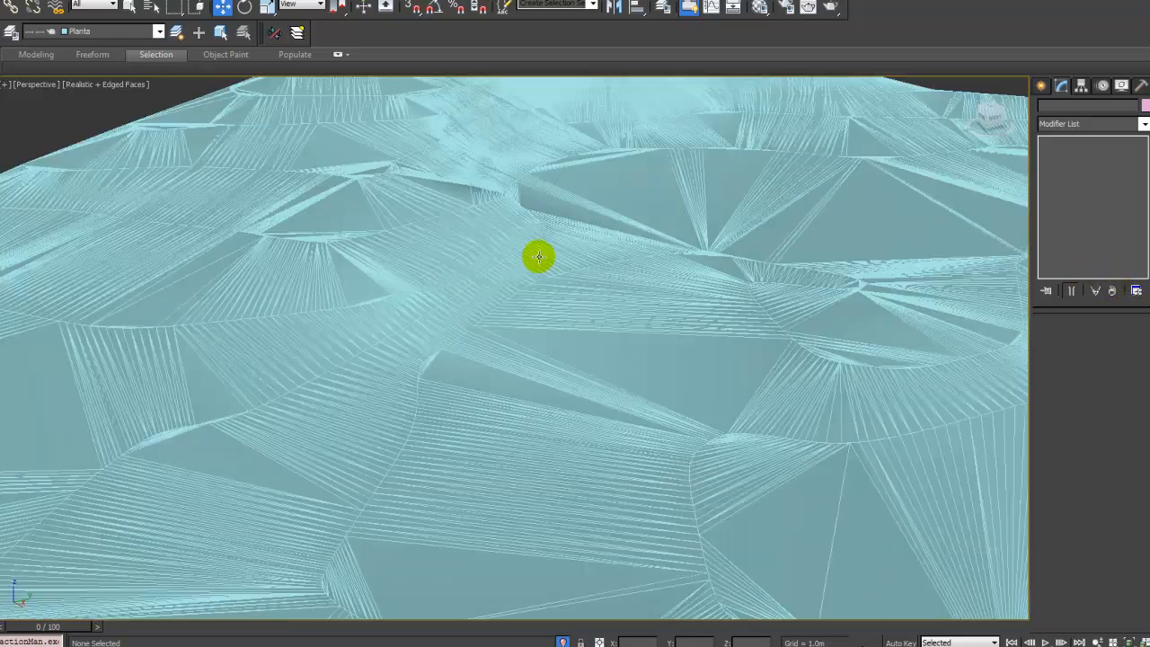
{"action": "middle_click_drag", "start_coordinate": [537, 257], "coordinate": [461, 283], "text": "alt"}
{"action": "scroll", "coordinate": [461, 284], "scroll_direction": "up", "scroll_amount": 6}
{"action": "key", "text": "F4"}
{"action": "middle_click_drag", "start_coordinate": [410, 241], "coordinate": [449, 324]}
{"action": "scroll", "coordinate": [537, 311], "scroll_direction": "down", "scroll_amount": 5}
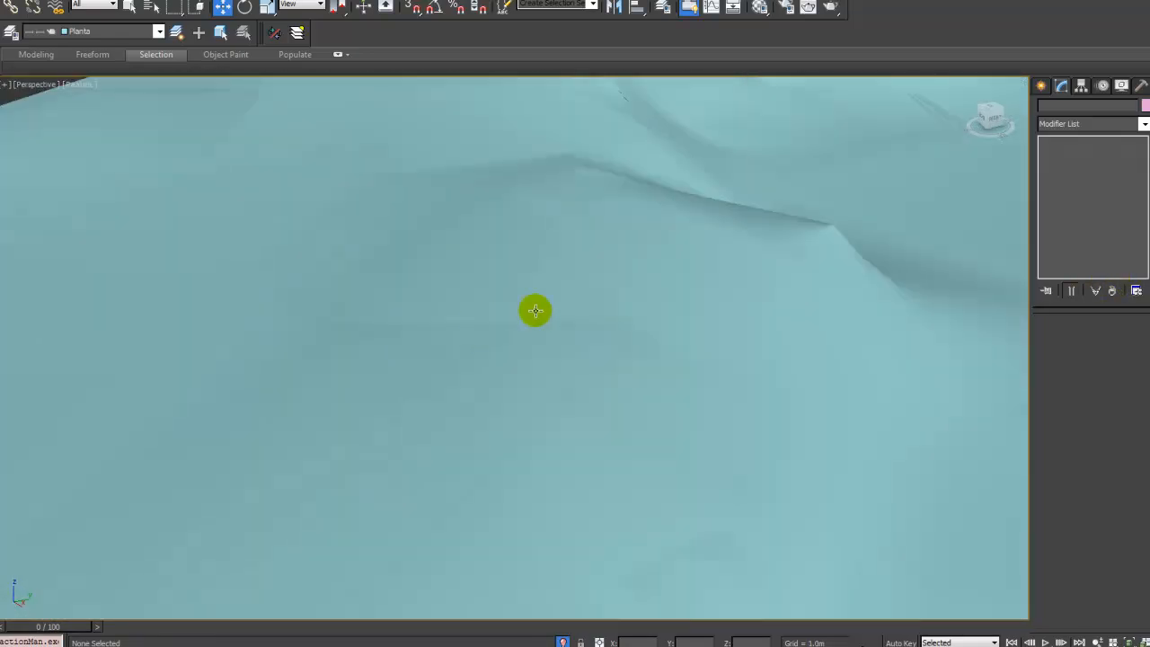
{"action": "middle_click_drag", "start_coordinate": [686, 281], "coordinate": [670, 362]}
{"action": "key", "text": "F4"}
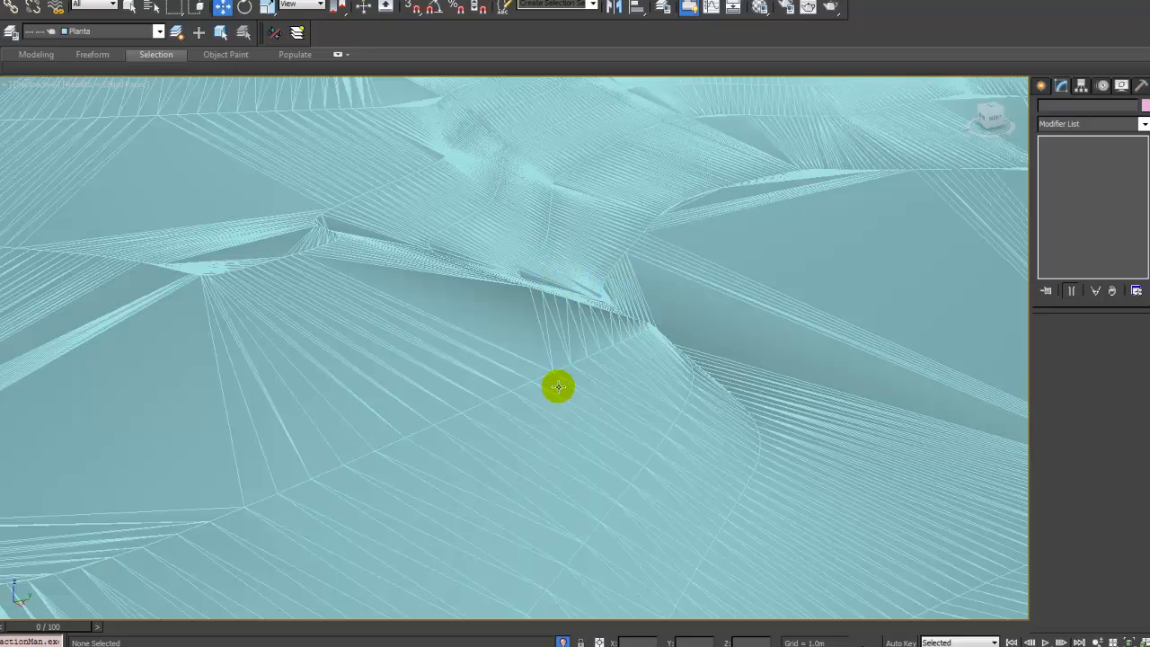
Step: Inspect the narrow triangles around the terrain's sharp crease close up, switching between edged and smooth display
{"action": "key", "text": "F4"}
{"action": "middle_click_drag", "start_coordinate": [594, 261], "coordinate": [589, 308], "text": "alt"}
{"action": "scroll", "coordinate": [700, 331], "scroll_direction": "up", "scroll_amount": 2}
{"action": "key", "text": "F4"}
{"action": "scroll", "coordinate": [674, 310], "scroll_direction": "up", "scroll_amount": 2}
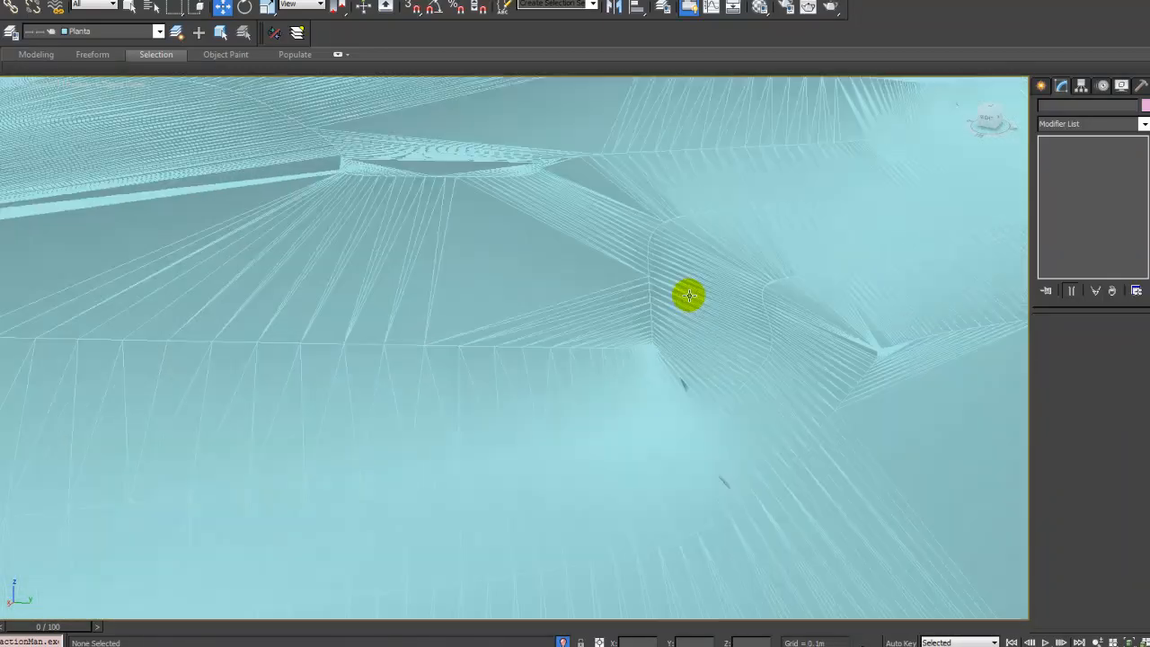
{"action": "scroll", "coordinate": [685, 300], "scroll_direction": "up", "scroll_amount": 1}
{"action": "key", "text": "F4"}
{"action": "scroll", "coordinate": [674, 326], "scroll_direction": "down", "scroll_amount": 5}
{"action": "scroll", "coordinate": [606, 293], "scroll_direction": "down", "scroll_amount": 1}
{"action": "middle_click_drag", "start_coordinate": [670, 329], "coordinate": [587, 323]}
Step: Compare the dense, irregular triangulation across the wider terrain with its smooth shading
{"action": "key", "text": "F4"}
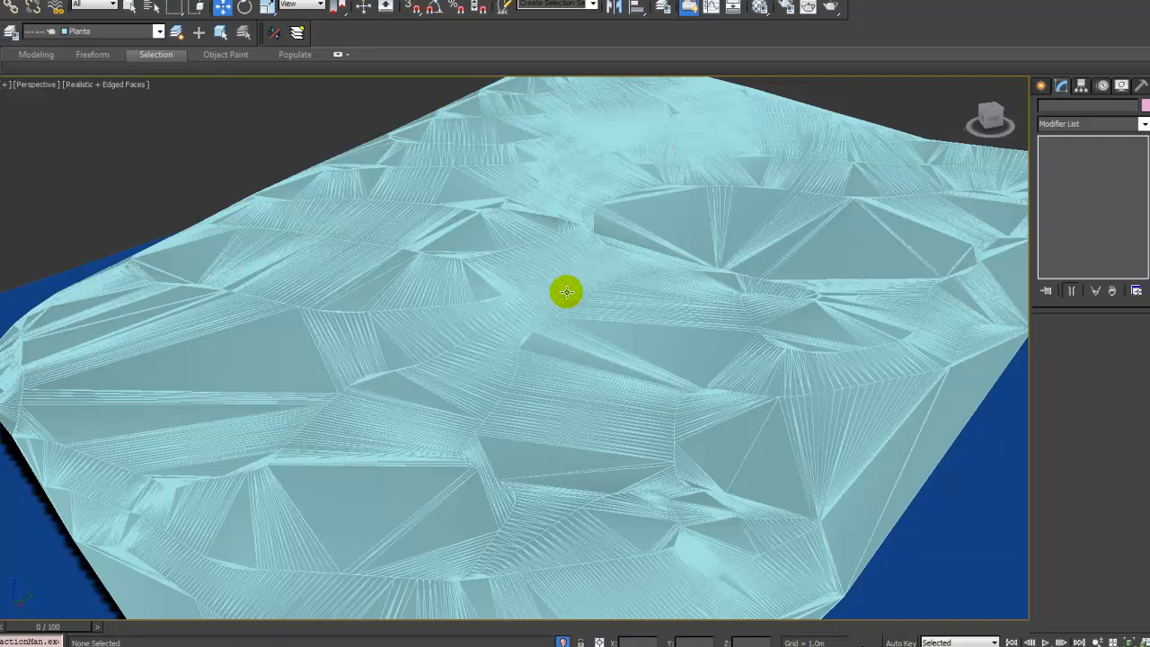
{"action": "key", "text": "F4"}
{"action": "key", "text": "F4"}
{"action": "middle_click_drag", "start_coordinate": [678, 349], "coordinate": [634, 349], "text": "alt"}
{"action": "key", "text": "F4"}
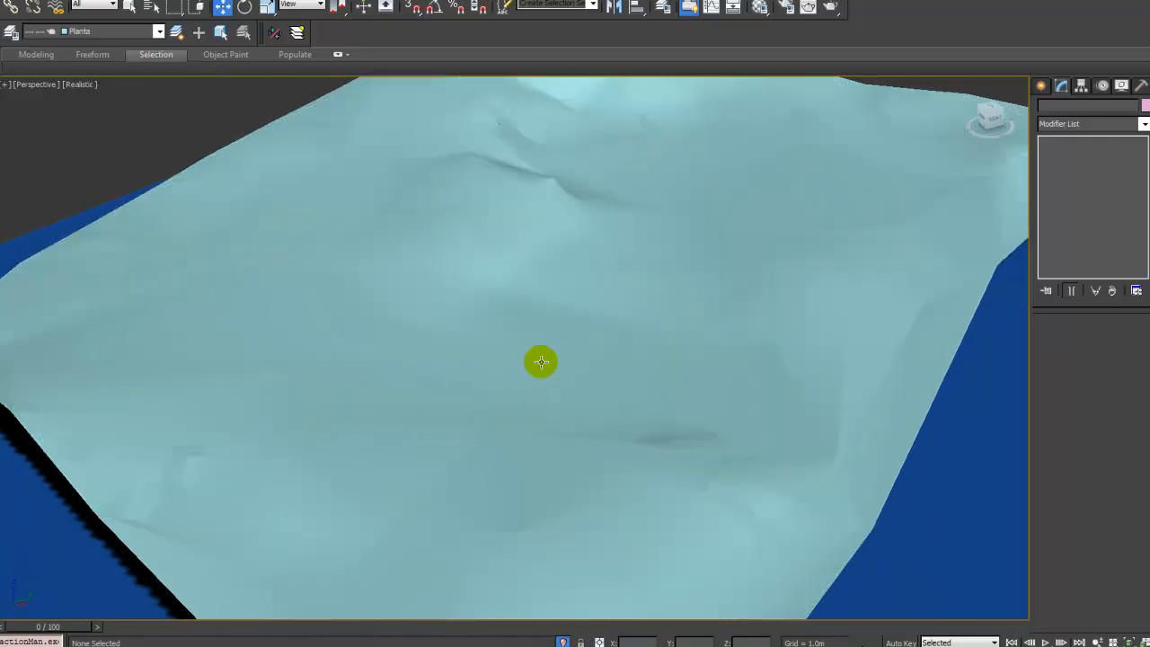
{"action": "scroll", "coordinate": [541, 362], "scroll_direction": "up", "scroll_amount": 3}
{"action": "key", "text": "F4"}
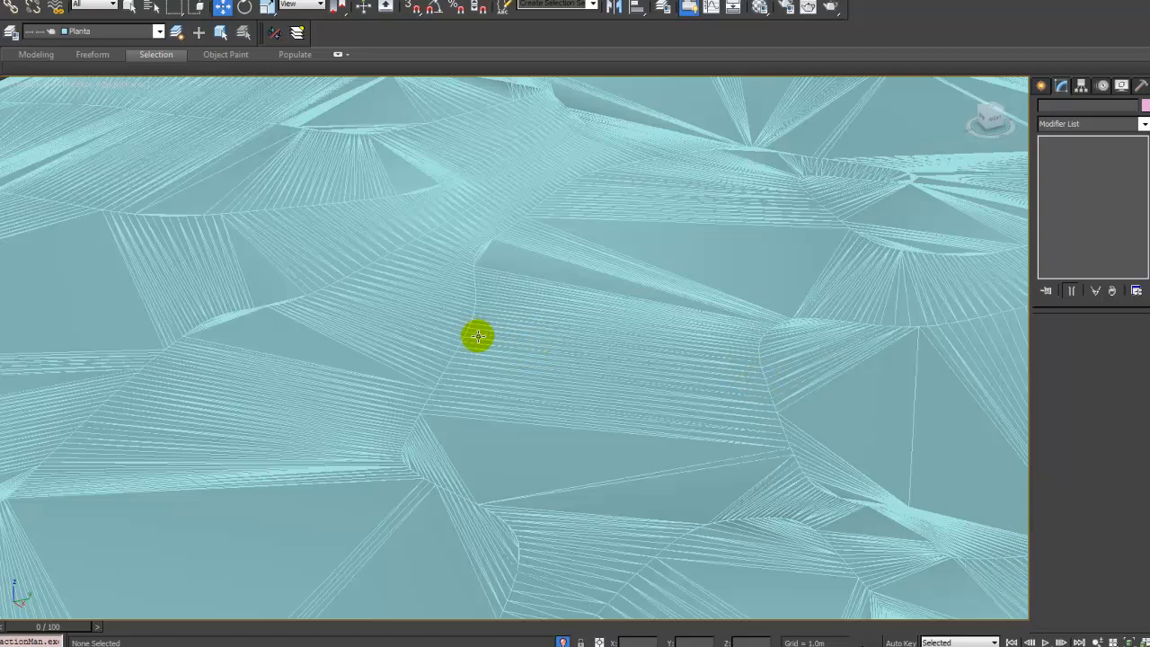
{"action": "key", "text": "F4"}
{"action": "scroll", "coordinate": [624, 332], "scroll_direction": "down", "scroll_amount": 5}
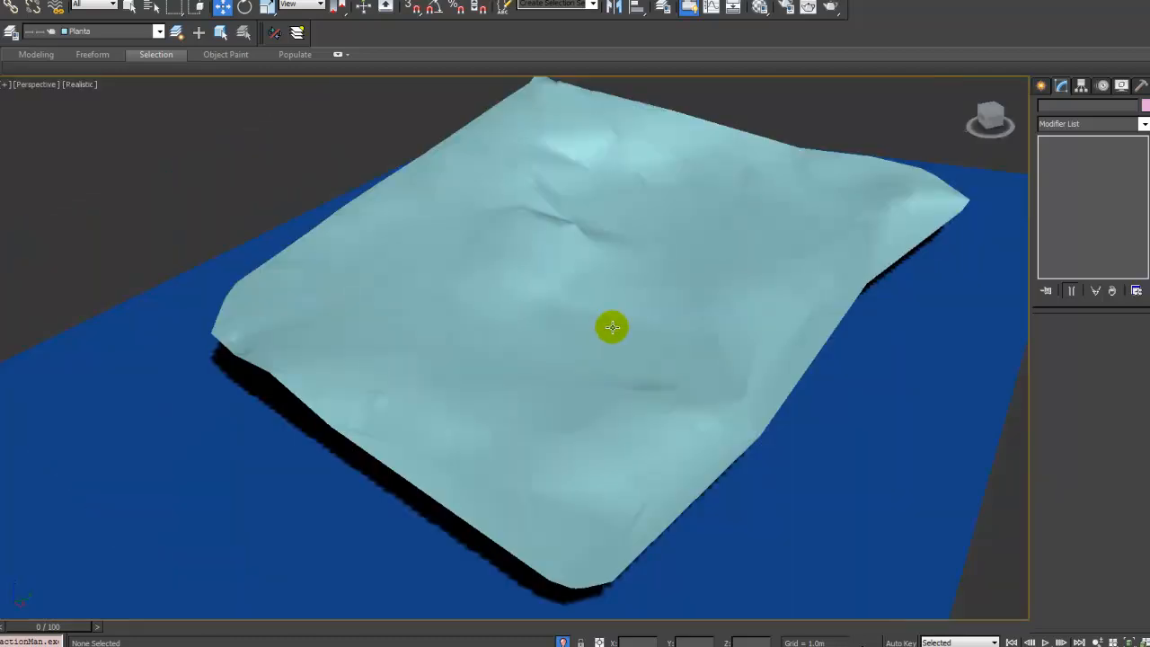
{"action": "middle_click_drag", "start_coordinate": [612, 327], "coordinate": [628, 302], "text": "alt"}
{"action": "middle_click_drag", "start_coordinate": [748, 235], "coordinate": [735, 257]}
{"action": "scroll", "coordinate": [725, 256], "scroll_direction": "down", "scroll_amount": 3}
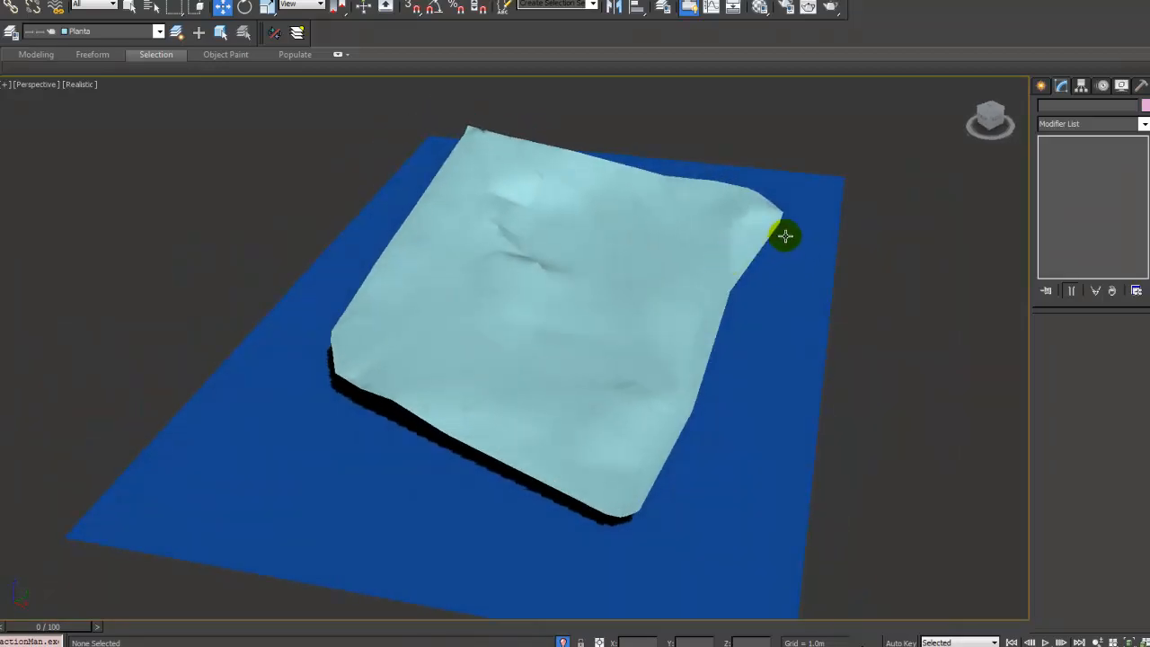
Step: Select the plane and raise it above the terrain to Z 21.283 m
{"action": "left_click", "coordinate": [832, 256]}
{"action": "middle_click_drag", "start_coordinate": [834, 259], "coordinate": [570, 298], "text": "alt"}
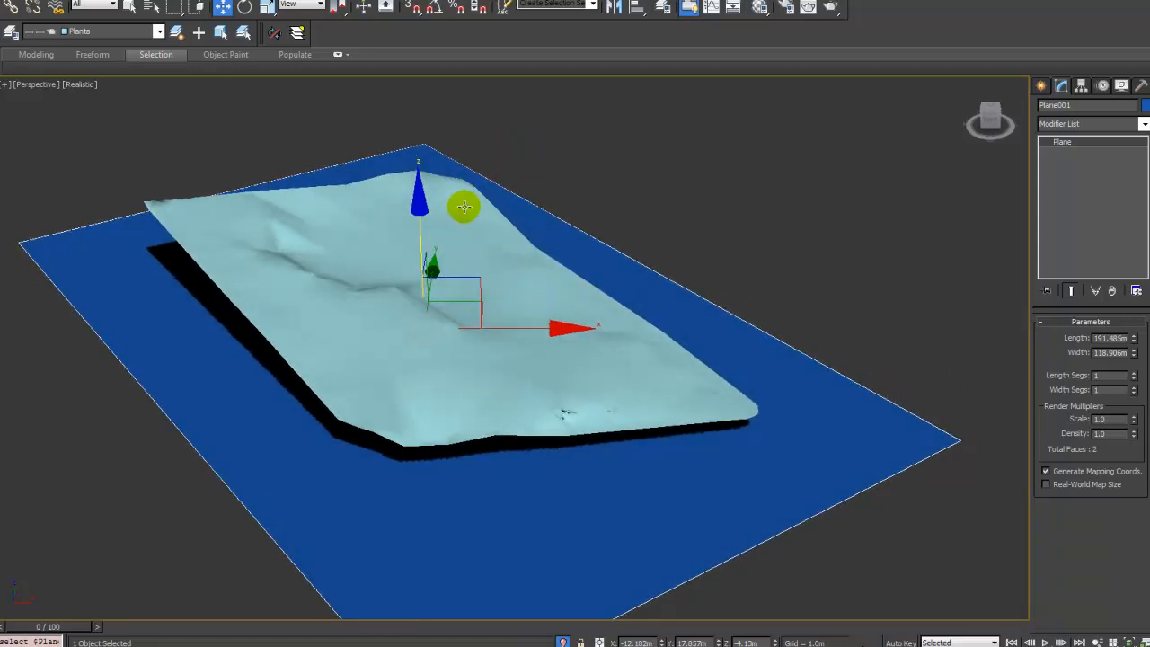
{"action": "left_click_drag", "start_coordinate": [415, 207], "coordinate": [431, 174]}
{"action": "middle_click_drag", "start_coordinate": [431, 173], "coordinate": [492, 177], "text": "alt"}
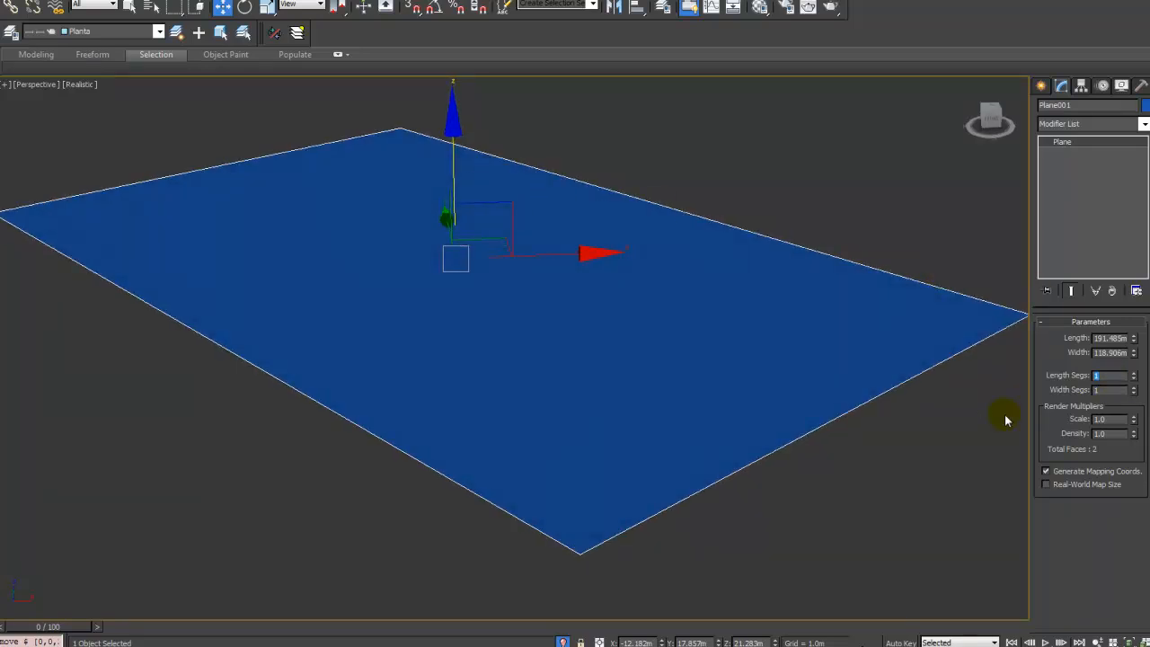
Step: Set the plane's length segments to 150
{"action": "type", "text": "150"}
{"action": "key", "text": "Return"}
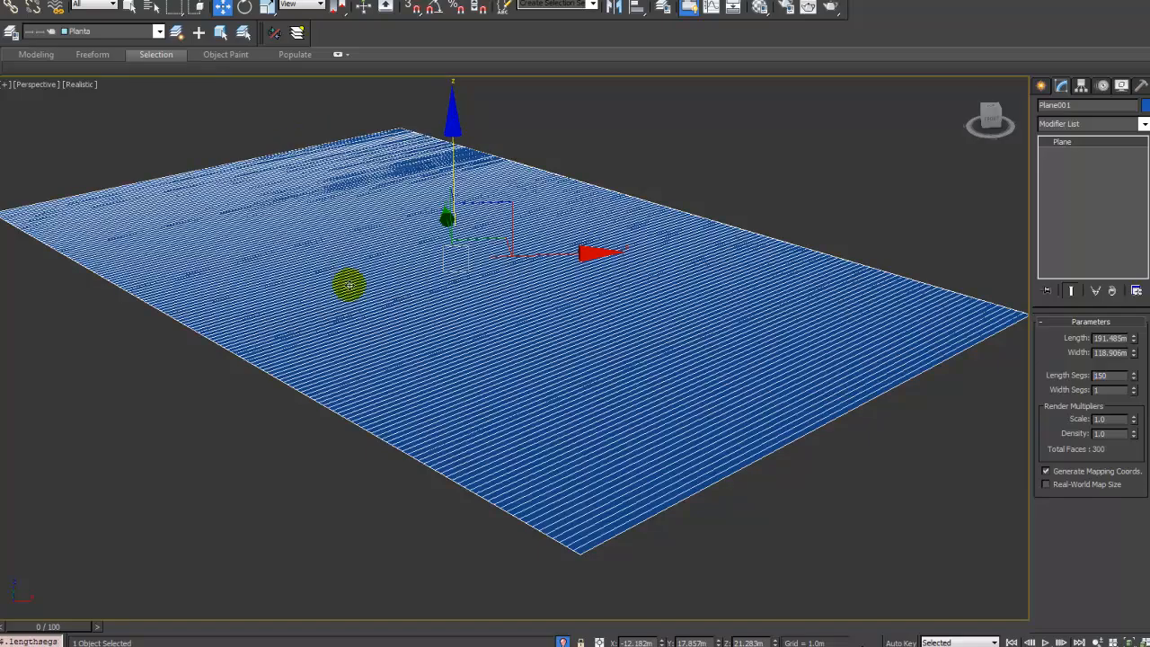
{"action": "middle_click_drag", "start_coordinate": [347, 282], "coordinate": [569, 391], "text": "alt"}
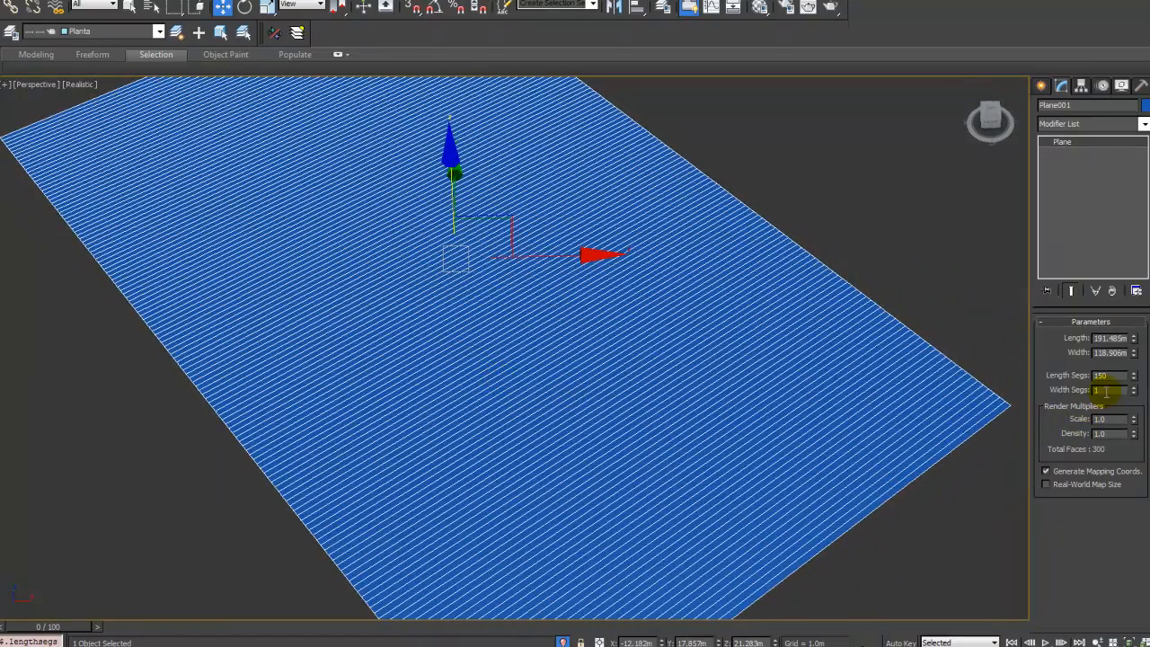
Step: Set the plane's width segments to 100 and show it over the terrain in a wireframe Top view
{"action": "type", "text": "3"}
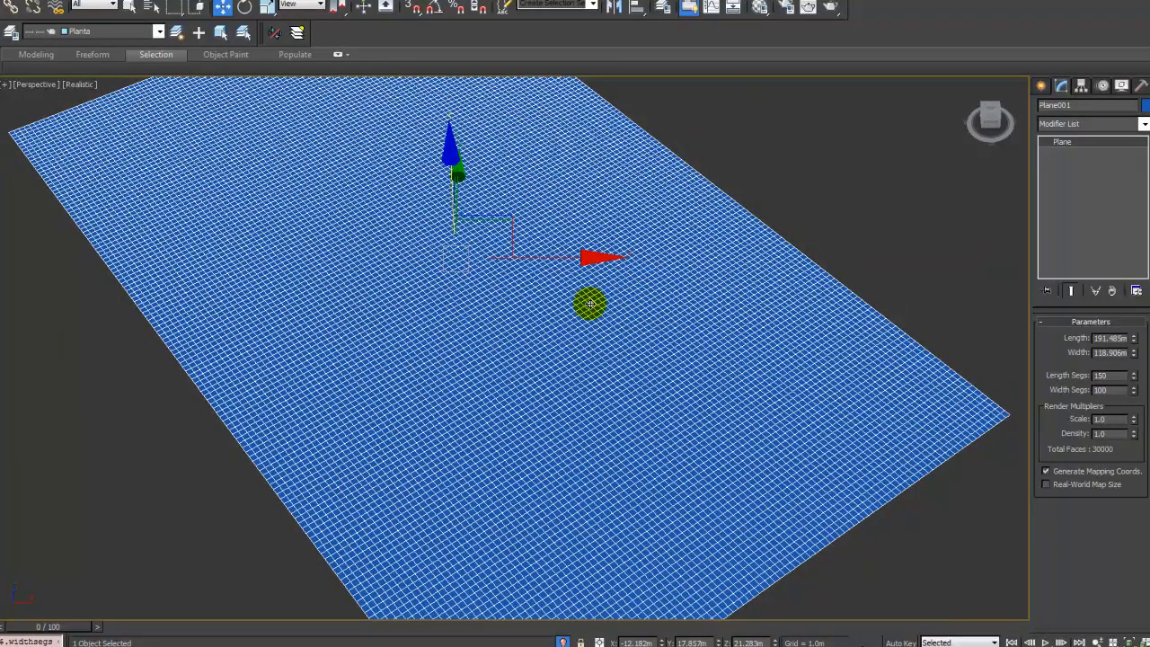
{"action": "middle_click_drag", "start_coordinate": [588, 303], "coordinate": [727, 325], "text": "alt"}
{"action": "key", "text": "F3"}
{"action": "key", "text": "t"}
{"action": "scroll", "coordinate": [647, 296], "scroll_direction": "down", "scroll_amount": 2}
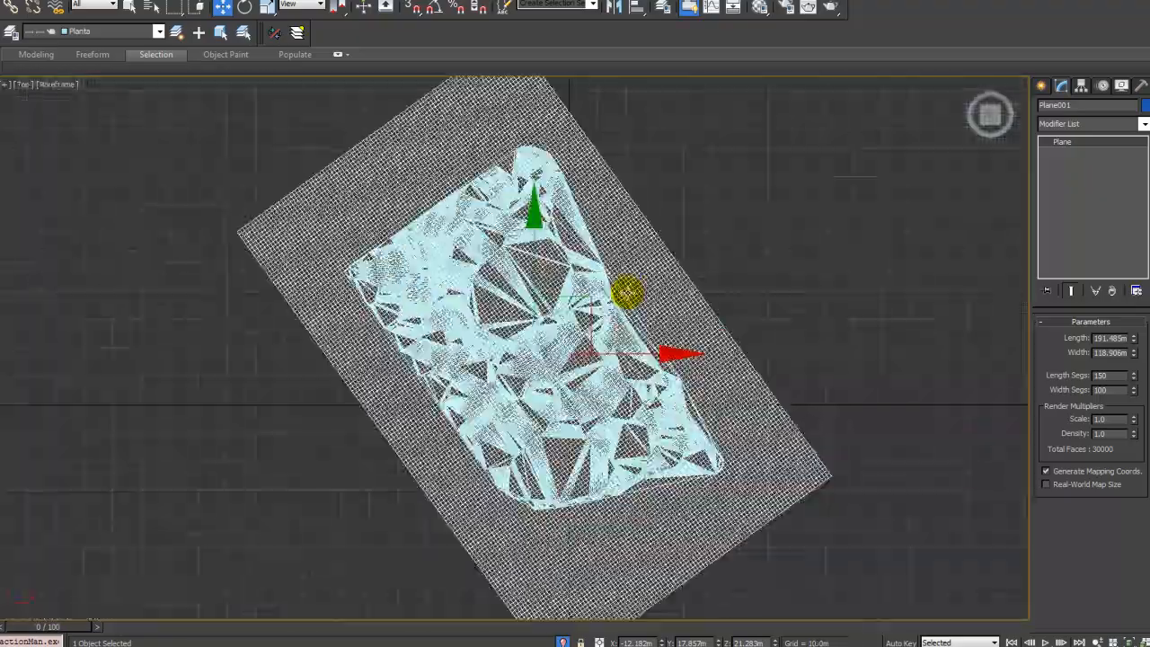
{"action": "scroll", "coordinate": [670, 353], "scroll_direction": "down", "scroll_amount": 3}
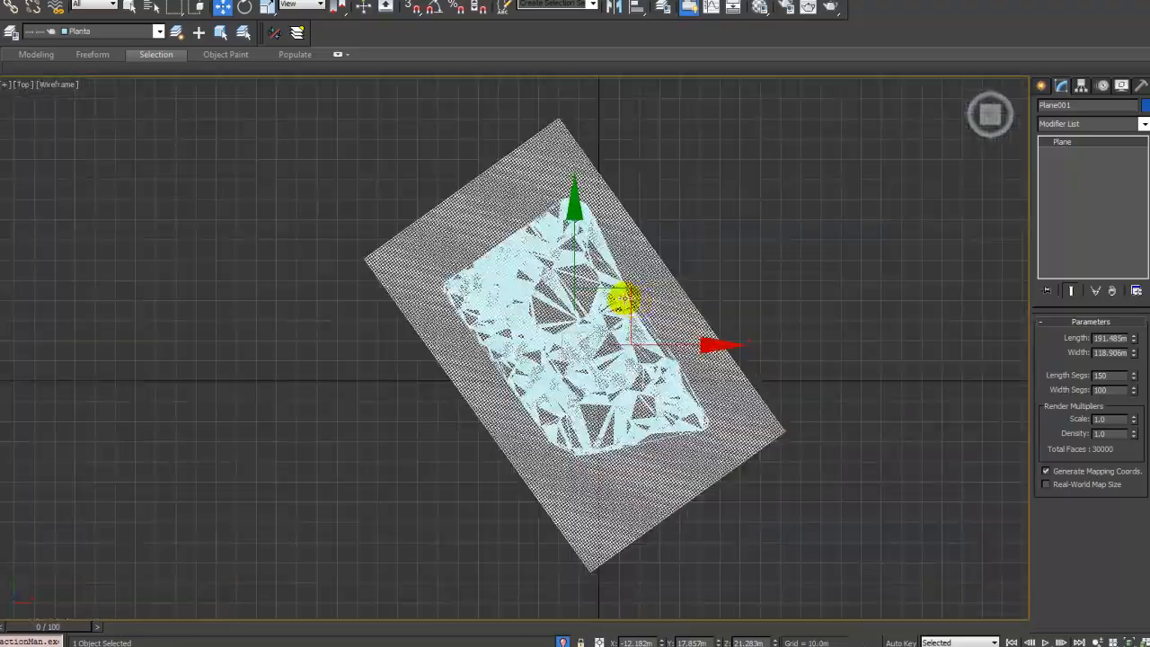
{"action": "scroll", "coordinate": [637, 282], "scroll_direction": "up", "scroll_amount": 2}
{"action": "scroll", "coordinate": [749, 238], "scroll_direction": "down", "scroll_amount": 2}
{"action": "scroll", "coordinate": [731, 236], "scroll_direction": "down", "scroll_amount": 2}
{"action": "scroll", "coordinate": [780, 225], "scroll_direction": "up", "scroll_amount": 2}
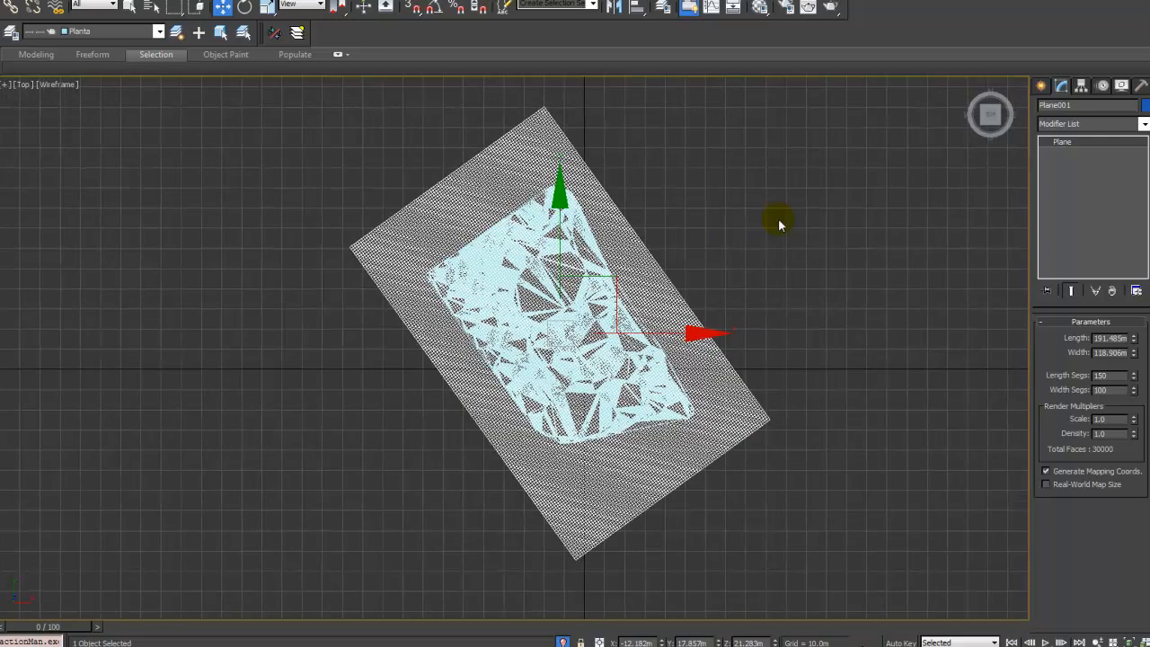
Step: Reselect the segmented plane as the wrapper and start a Conform compound object on it
{"action": "left_click", "coordinate": [1043, 87]}
{"action": "left_click", "coordinate": [1043, 127]}
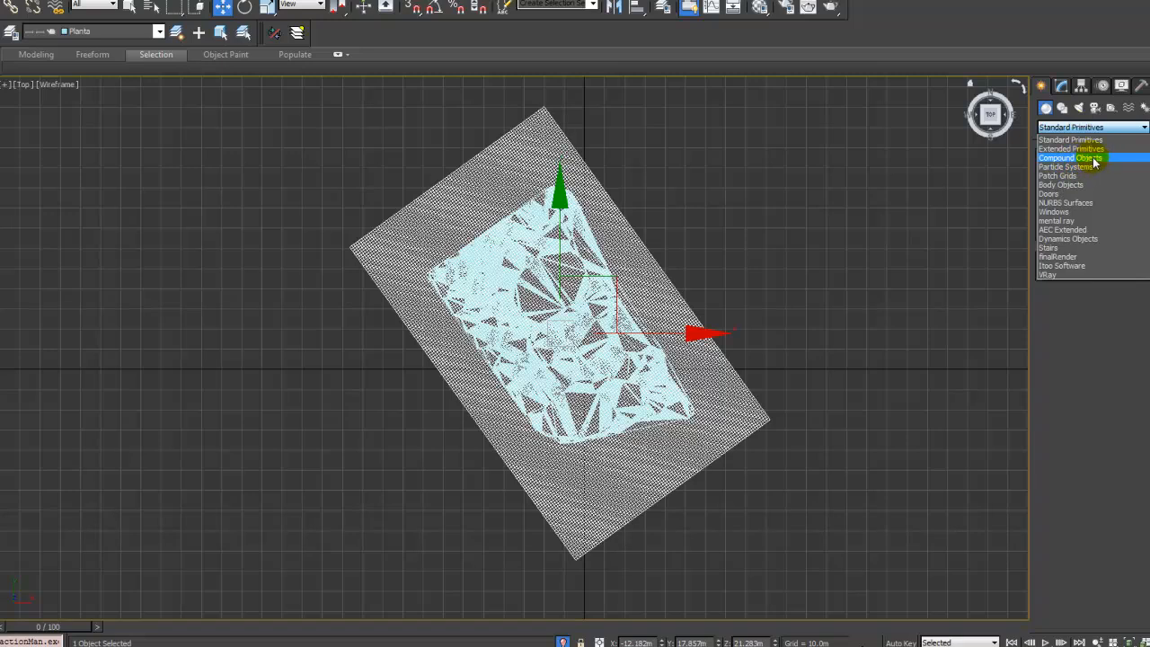
{"action": "left_click", "coordinate": [1078, 157]}
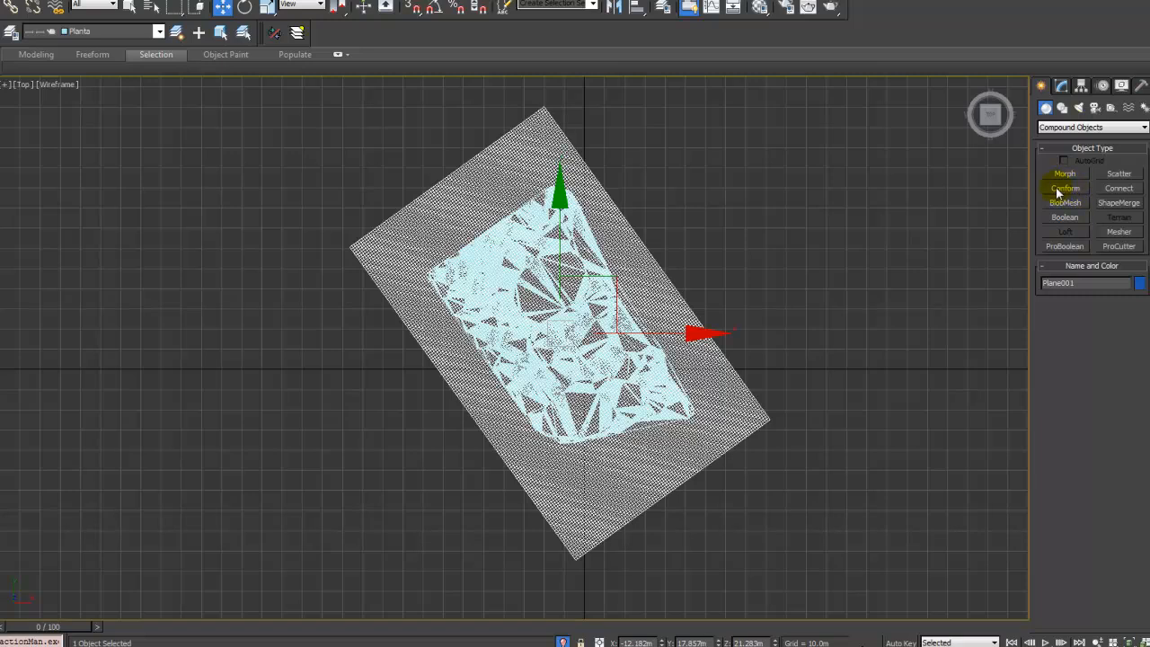
{"action": "middle_click_drag", "start_coordinate": [580, 240], "coordinate": [472, 236]}
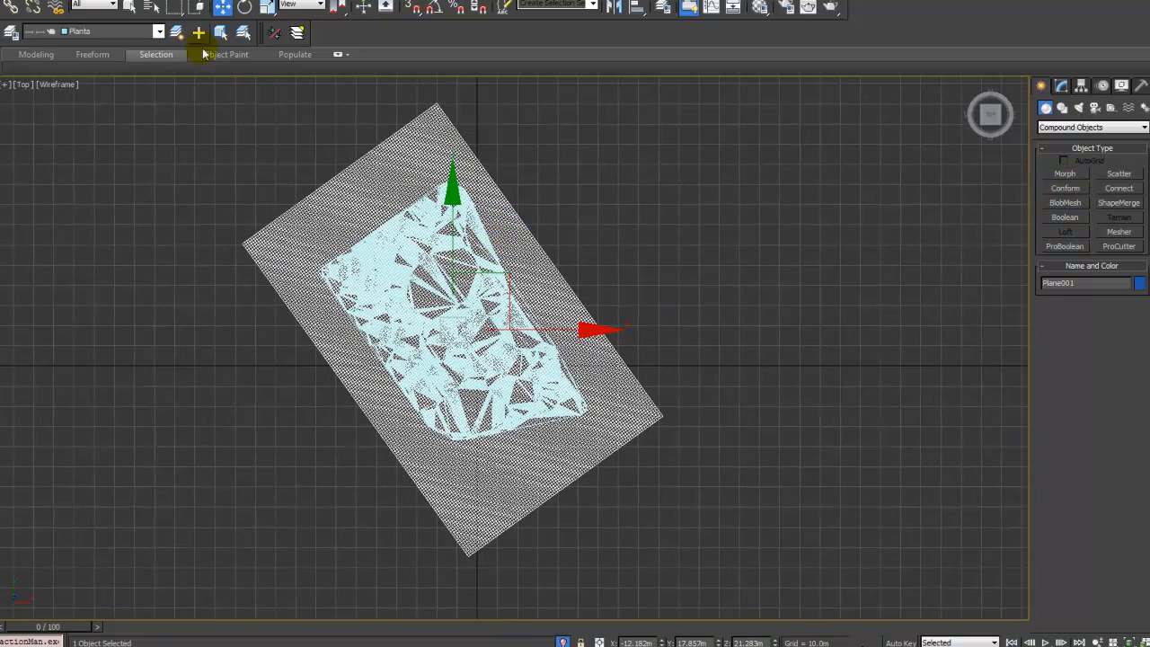
{"action": "left_click", "coordinate": [129, 8]}
{"action": "middle_click_drag", "start_coordinate": [664, 176], "coordinate": [693, 182]}
{"action": "left_click", "coordinate": [537, 181]}
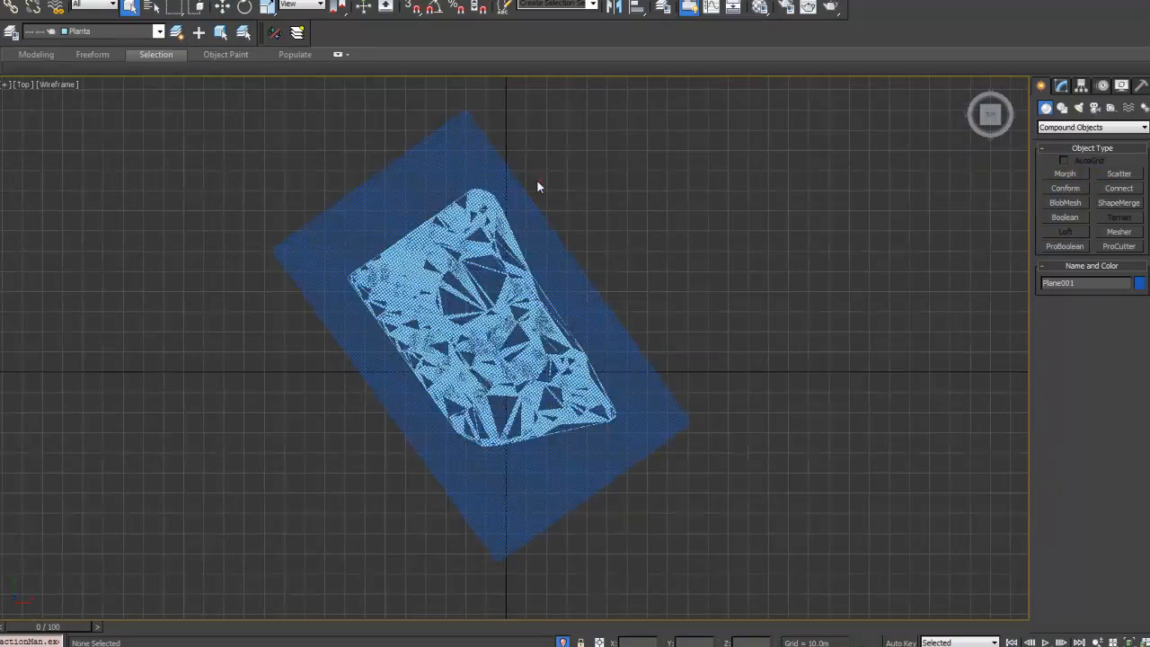
{"action": "key", "text": "F3"}
{"action": "left_click", "coordinate": [509, 189]}
{"action": "key", "text": "F3"}
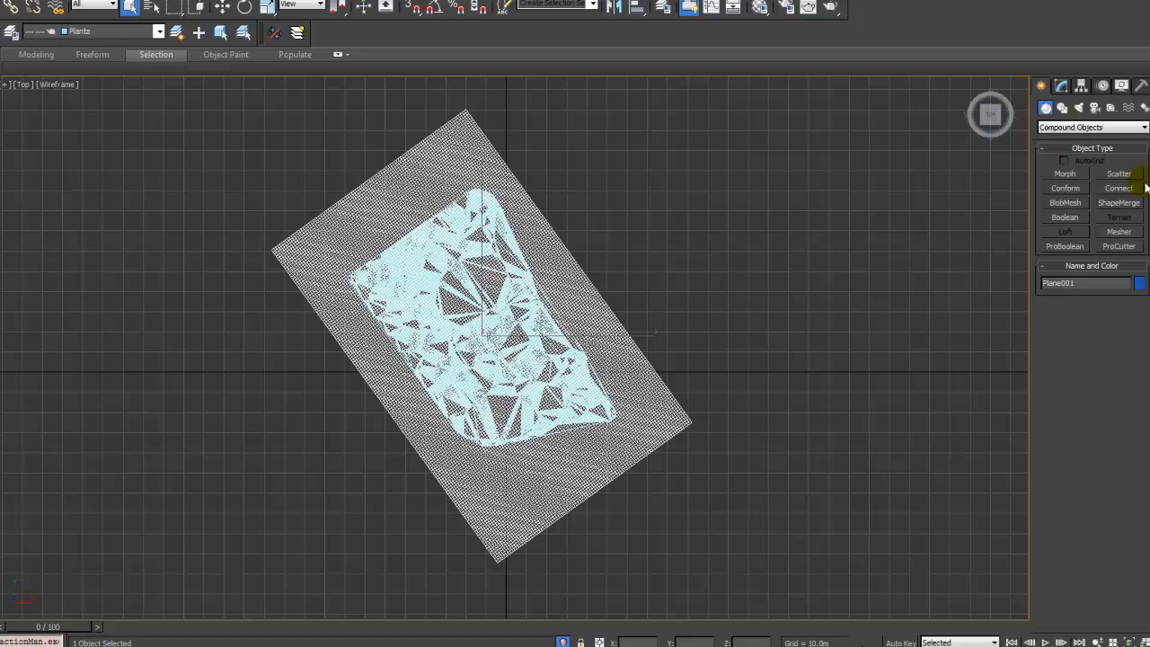
{"action": "left_click", "coordinate": [1067, 191]}
Step: Pick the terrain as the plane's wrap-to object from a Perspective view
{"action": "middle_click_drag", "start_coordinate": [757, 336], "coordinate": [622, 236]}
{"action": "scroll", "coordinate": [616, 342], "scroll_direction": "up", "scroll_amount": 5}
{"action": "left_click", "coordinate": [1082, 339]}
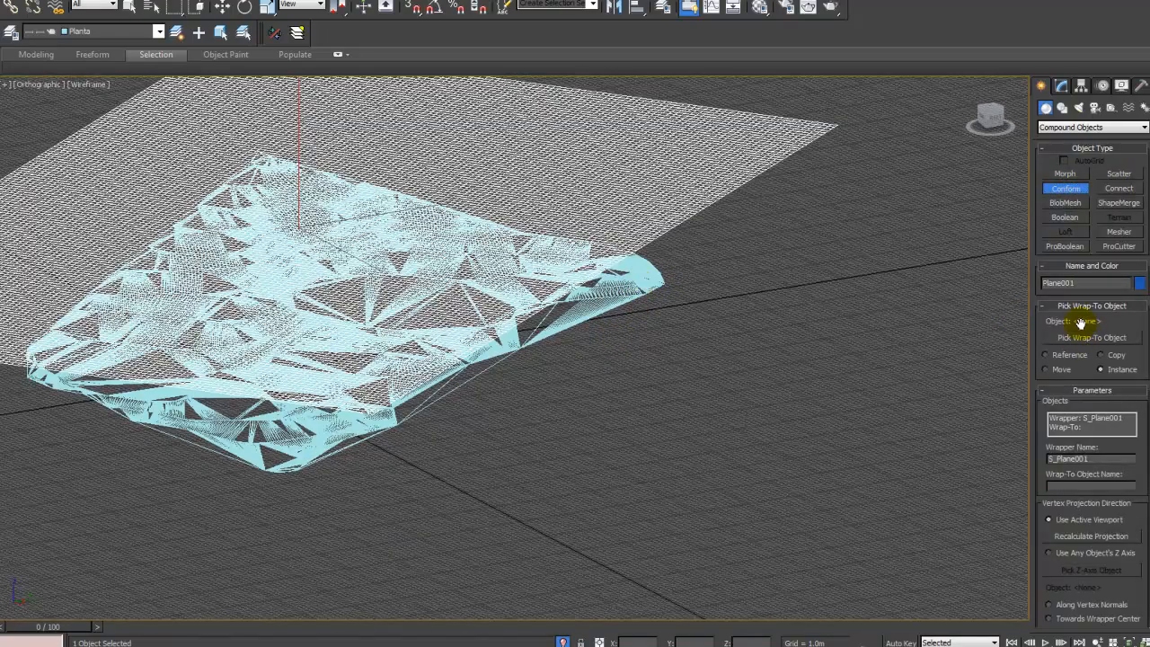
{"action": "left_click", "coordinate": [1083, 339]}
{"action": "middle_click_drag", "start_coordinate": [537, 241], "coordinate": [604, 277]}
{"action": "key", "text": "p"}
{"action": "right_click", "coordinate": [1096, 337]}
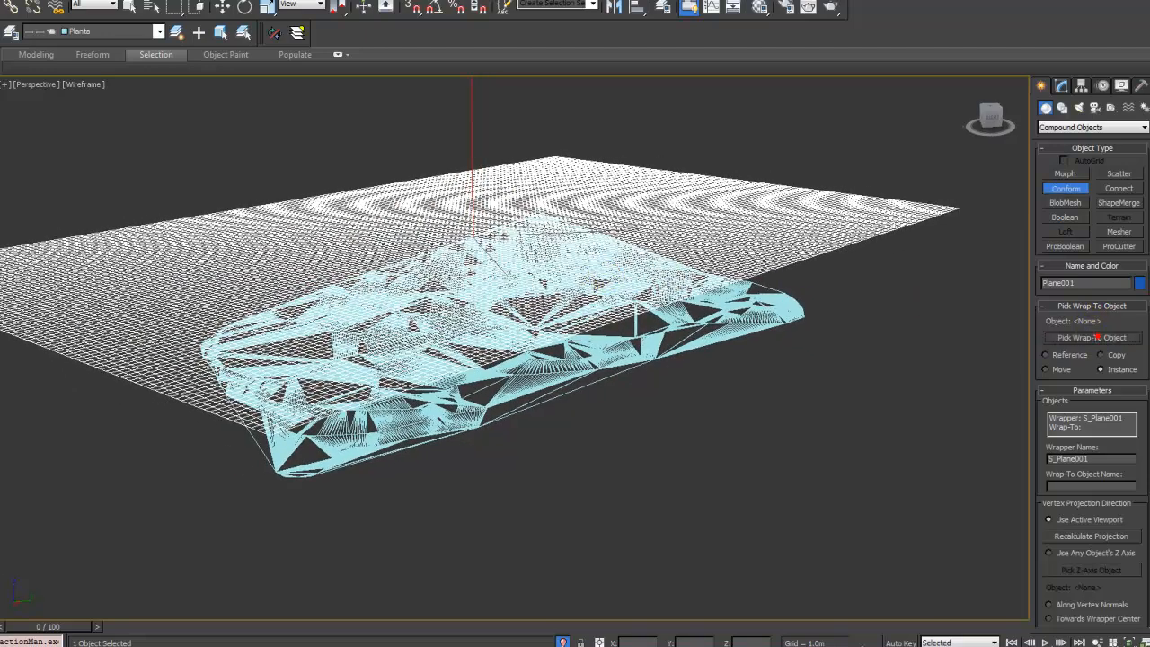
{"action": "left_click", "coordinate": [1106, 340]}
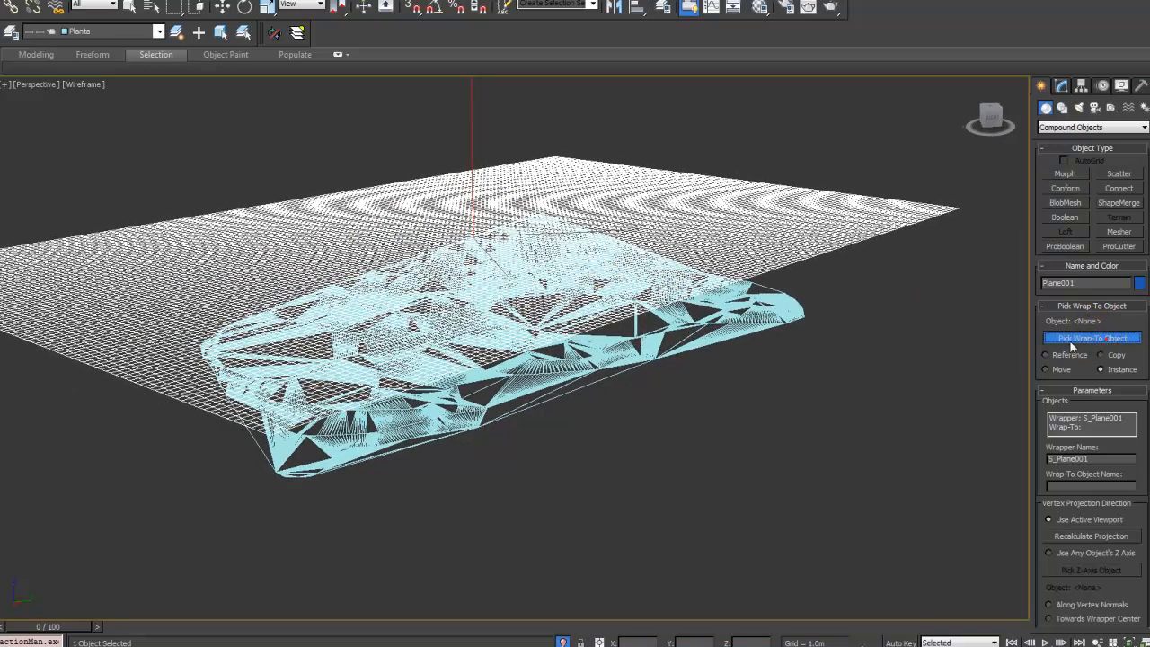
{"action": "left_click", "coordinate": [770, 329]}
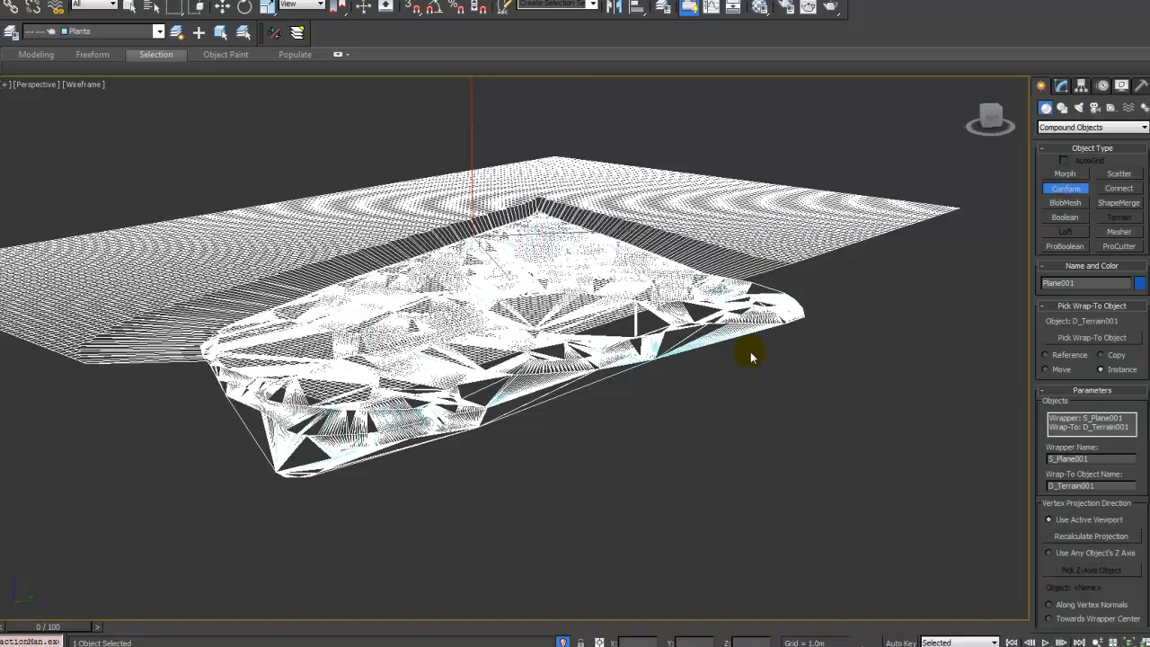
Step: Examine from the side how the plane has been projected onto the terrain
{"action": "key", "text": "w"}
{"action": "mouse_move", "coordinate": [620, 422]}
{"action": "middle_mouse_down", "text": "alt"}
{"action": "mouse_move", "coordinate": [585, 449]}
{"action": "mouse_move", "coordinate": [596, 411]}
{"action": "mouse_move", "coordinate": [616, 410]}
{"action": "mouse_move", "coordinate": [533, 357]}
{"action": "mouse_move", "coordinate": [542, 393]}
{"action": "mouse_move", "coordinate": [501, 416]}
{"action": "mouse_move", "coordinate": [534, 405]}
{"action": "mouse_move", "coordinate": [458, 377]}
{"action": "middle_mouse_up", "text": "alt"}
{"action": "key", "text": "F3"}
{"action": "mouse_move", "coordinate": [511, 282]}
{"action": "middle_mouse_down", "text": "alt"}
{"action": "mouse_move", "coordinate": [472, 288]}
{"action": "mouse_move", "coordinate": [425, 260]}
{"action": "middle_mouse_up", "text": "alt"}
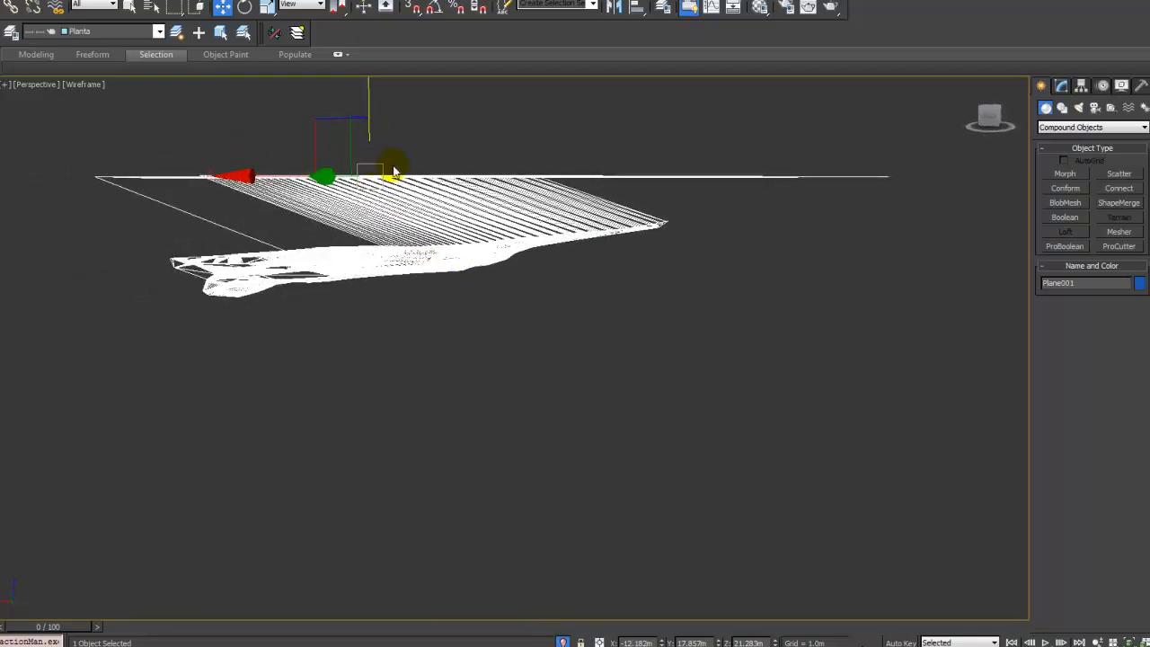
{"action": "mouse_move", "coordinate": [624, 236]}
{"action": "middle_mouse_down", "text": "alt"}
{"action": "mouse_move", "coordinate": [469, 324]}
{"action": "mouse_move", "coordinate": [552, 333]}
{"action": "mouse_move", "coordinate": [554, 354]}
{"action": "mouse_move", "coordinate": [590, 333]}
{"action": "mouse_move", "coordinate": [578, 377]}
{"action": "mouse_move", "coordinate": [610, 344]}
{"action": "mouse_move", "coordinate": [611, 356]}
{"action": "mouse_move", "coordinate": [642, 300]}
{"action": "mouse_move", "coordinate": [585, 336]}
{"action": "mouse_move", "coordinate": [606, 390]}
{"action": "mouse_move", "coordinate": [631, 297]}
{"action": "mouse_move", "coordinate": [618, 294]}
{"action": "mouse_move", "coordinate": [675, 262]}
{"action": "middle_mouse_up", "text": "alt"}
{"action": "key", "text": "F3"}
{"action": "key", "text": "F3"}
Step: Recalculate the Conform projection with the Top view as the active viewport
{"action": "key", "text": "t"}
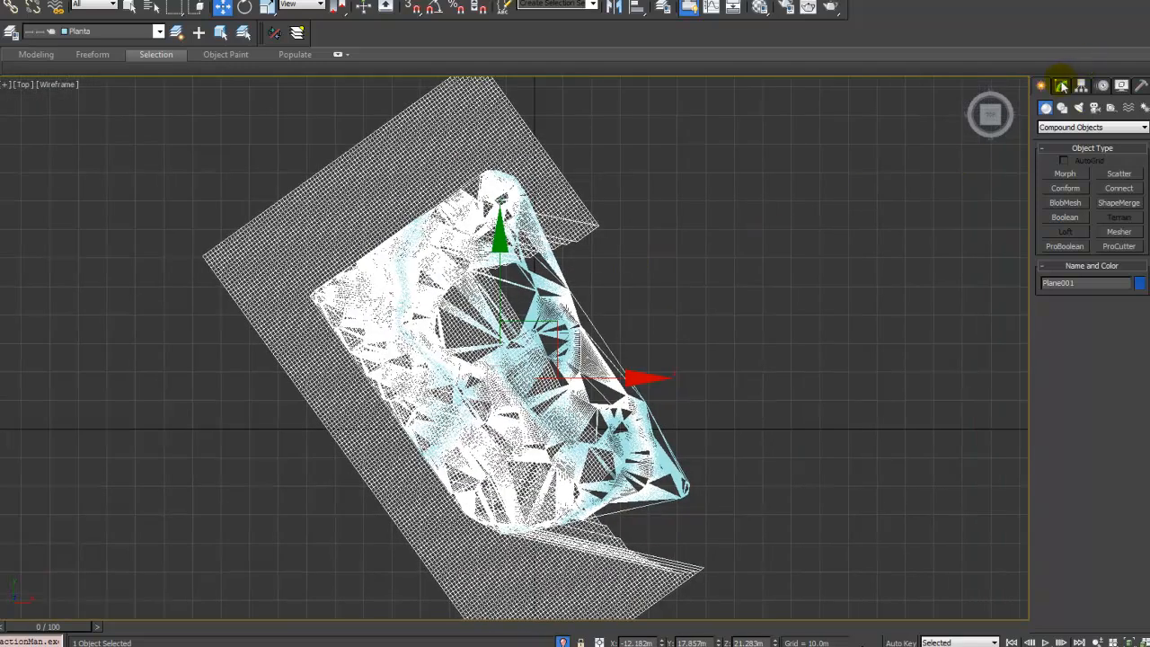
{"action": "left_click", "coordinate": [1062, 85]}
{"action": "left_click_drag", "start_coordinate": [1048, 440], "coordinate": [1058, 616]}
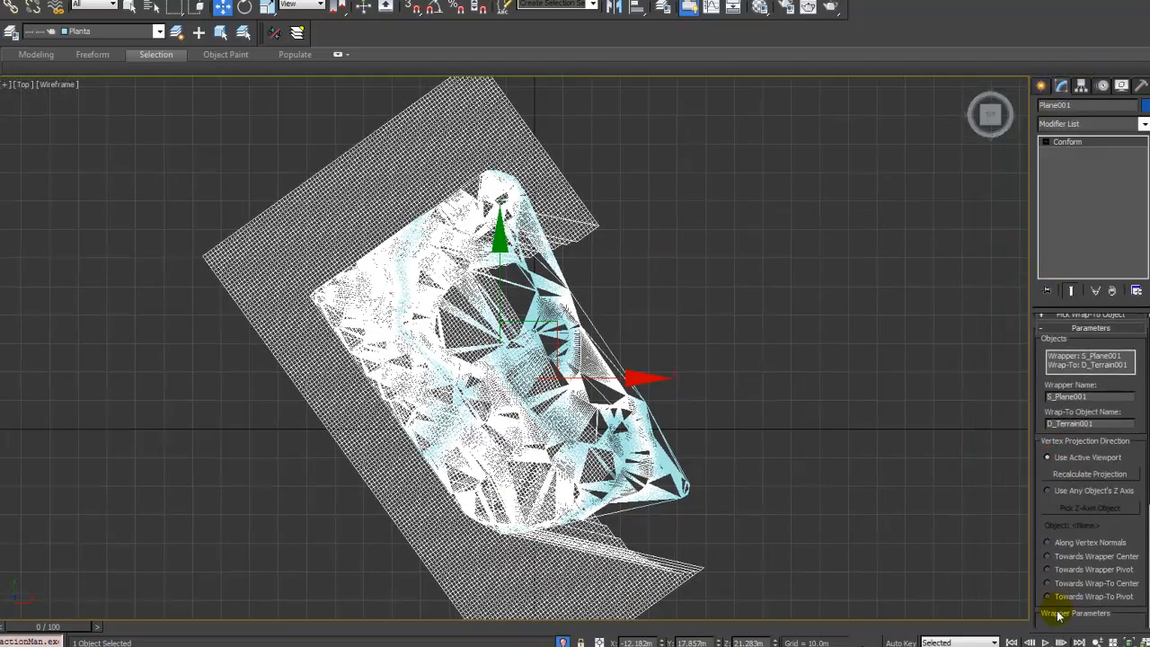
{"action": "left_click_drag", "start_coordinate": [1038, 367], "coordinate": [1043, 523]}
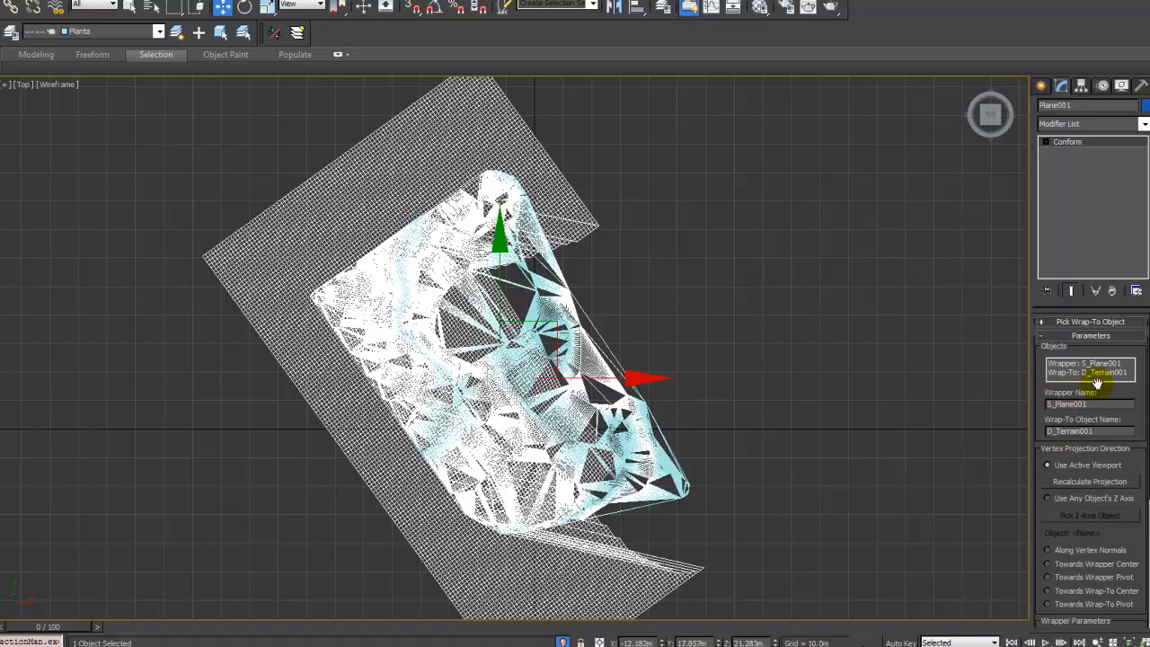
{"action": "left_click_drag", "start_coordinate": [1143, 450], "coordinate": [1143, 403]}
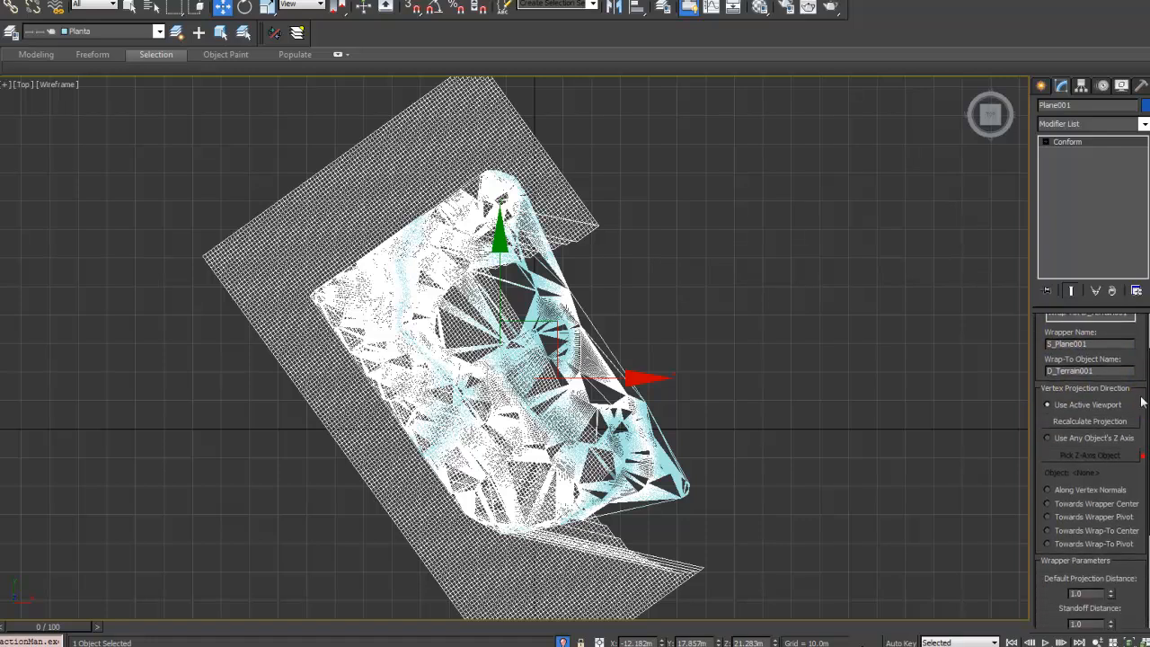
{"action": "left_click", "coordinate": [1098, 421]}
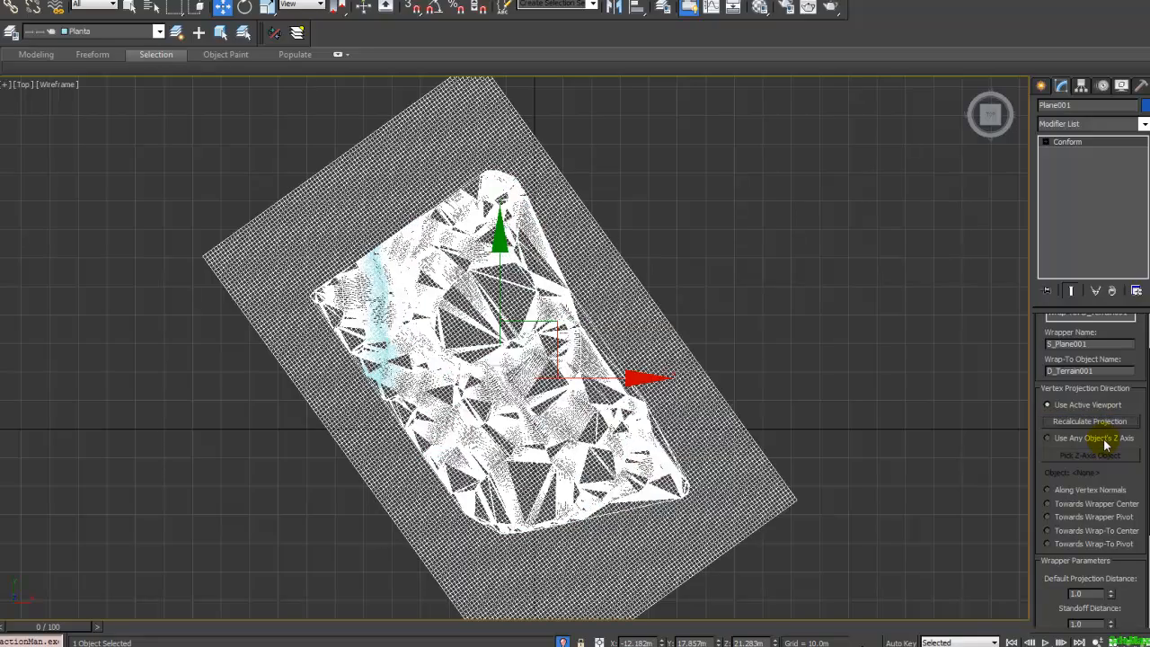
Step: Examine the reprojected plane and its side walls from several angles in wireframe and shaded display
{"action": "left_click", "coordinate": [132, 7]}
{"action": "middle_click_drag", "start_coordinate": [511, 310], "coordinate": [458, 241], "text": "alt"}
{"action": "key", "text": "F3"}
{"action": "middle_click_drag", "start_coordinate": [584, 279], "coordinate": [467, 223], "text": "alt"}
{"action": "key", "text": "F3"}
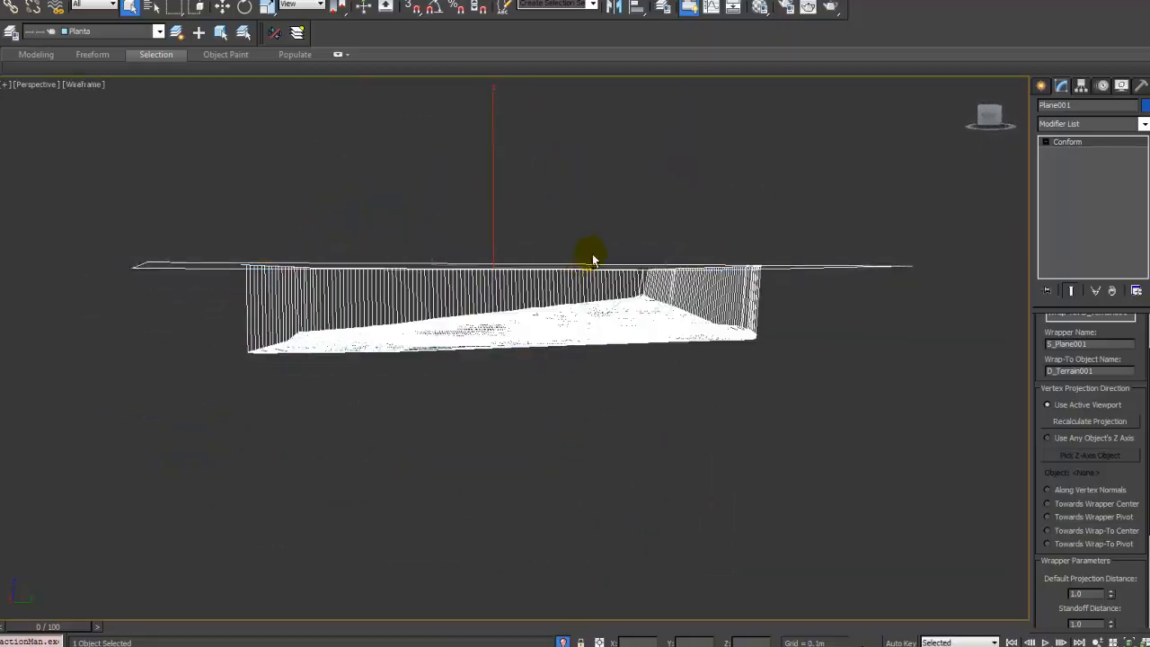
{"action": "middle_click_drag", "start_coordinate": [593, 257], "coordinate": [601, 318], "text": "alt"}
{"action": "key", "text": "F3"}
{"action": "middle_click_drag", "start_coordinate": [518, 282], "coordinate": [449, 231], "text": "alt"}
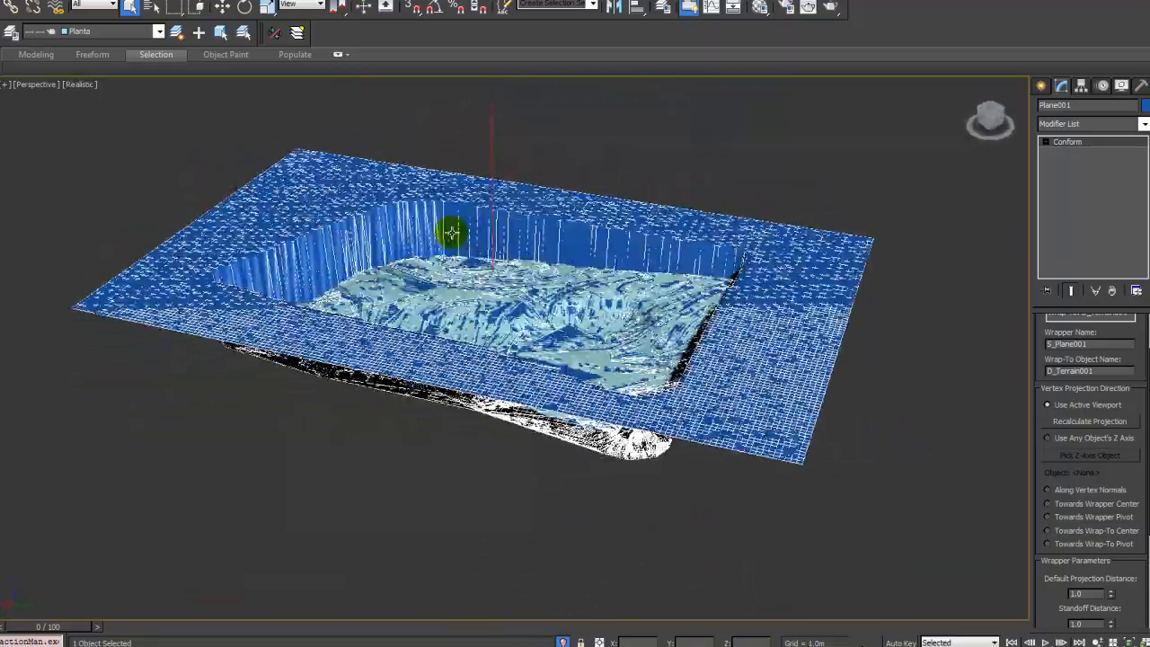
{"action": "mouse_move", "coordinate": [526, 296]}
{"action": "middle_mouse_down", "text": "alt"}
{"action": "mouse_move", "coordinate": [534, 272]}
{"action": "mouse_move", "coordinate": [591, 268]}
{"action": "mouse_move", "coordinate": [627, 300]}
{"action": "middle_mouse_up", "text": "alt"}
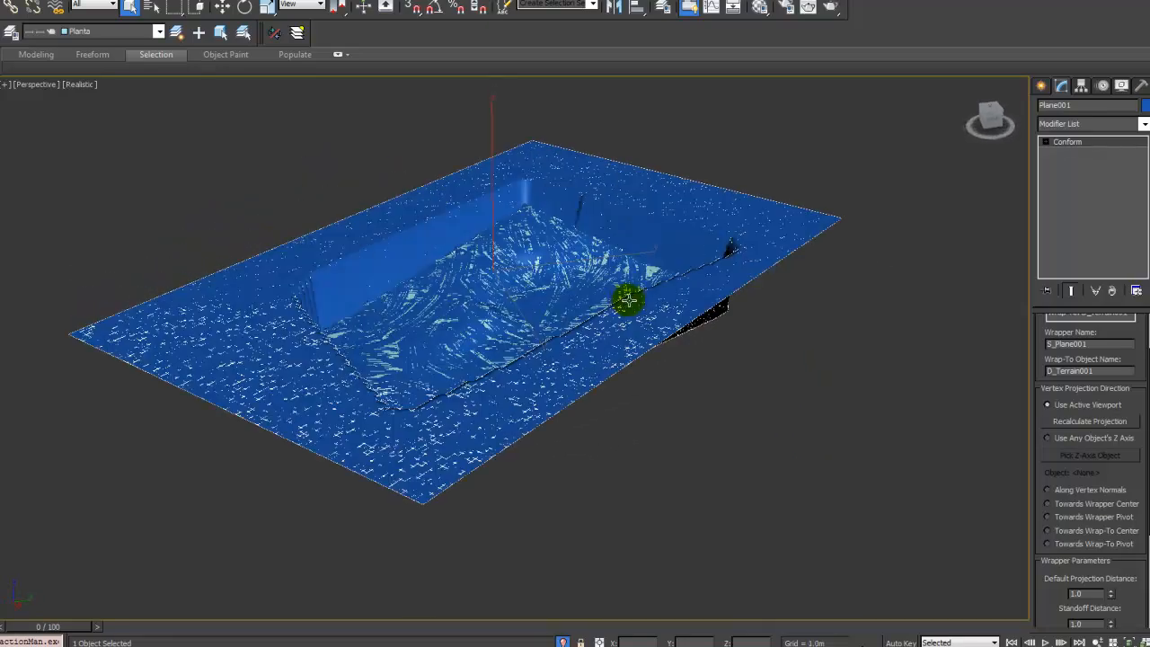
{"action": "middle_click_drag", "start_coordinate": [650, 255], "coordinate": [598, 281], "text": "alt"}
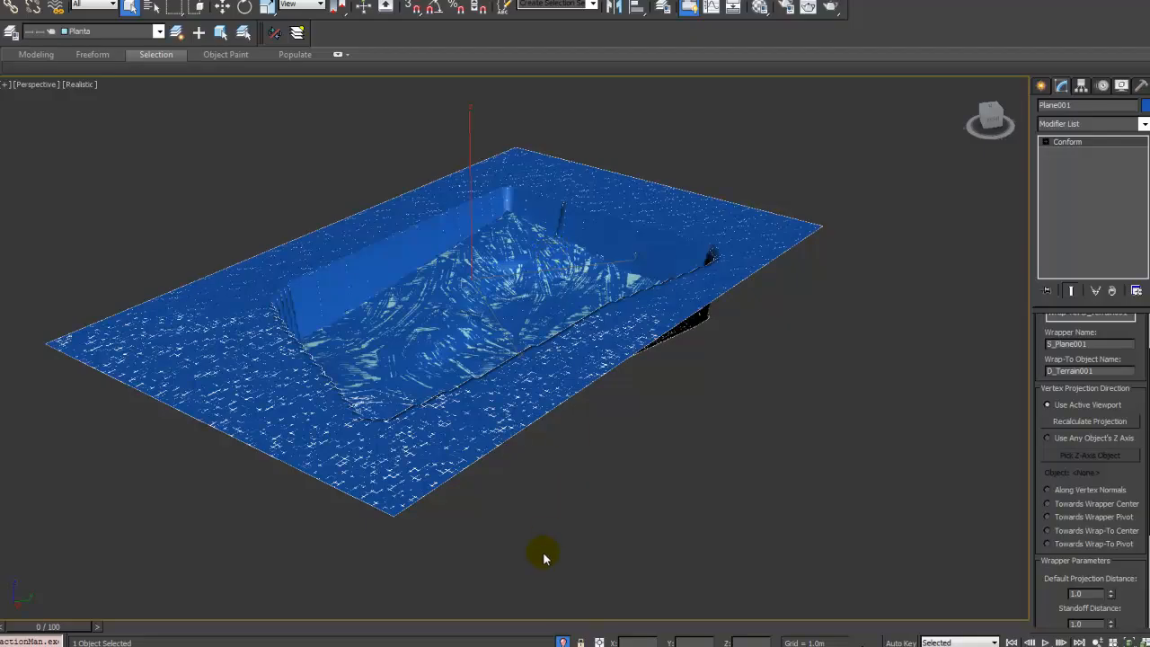
Step: End the current isolation, isolate only the conformed plane and show it shaded
{"action": "left_click", "coordinate": [563, 640]}
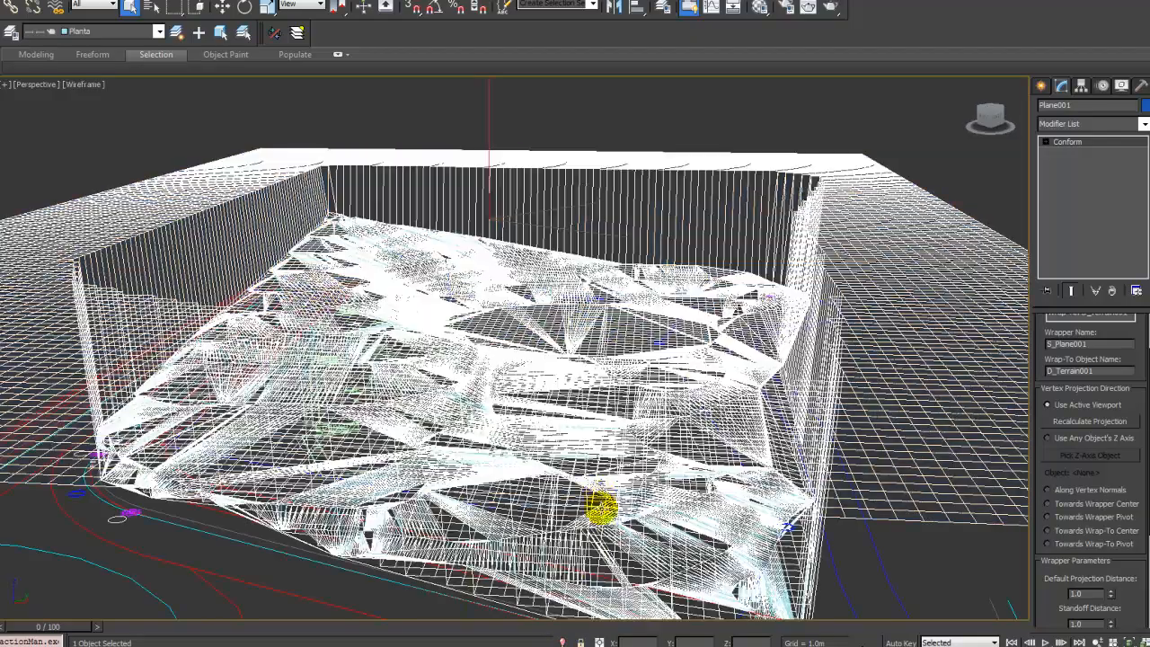
{"action": "key", "text": "alt+q"}
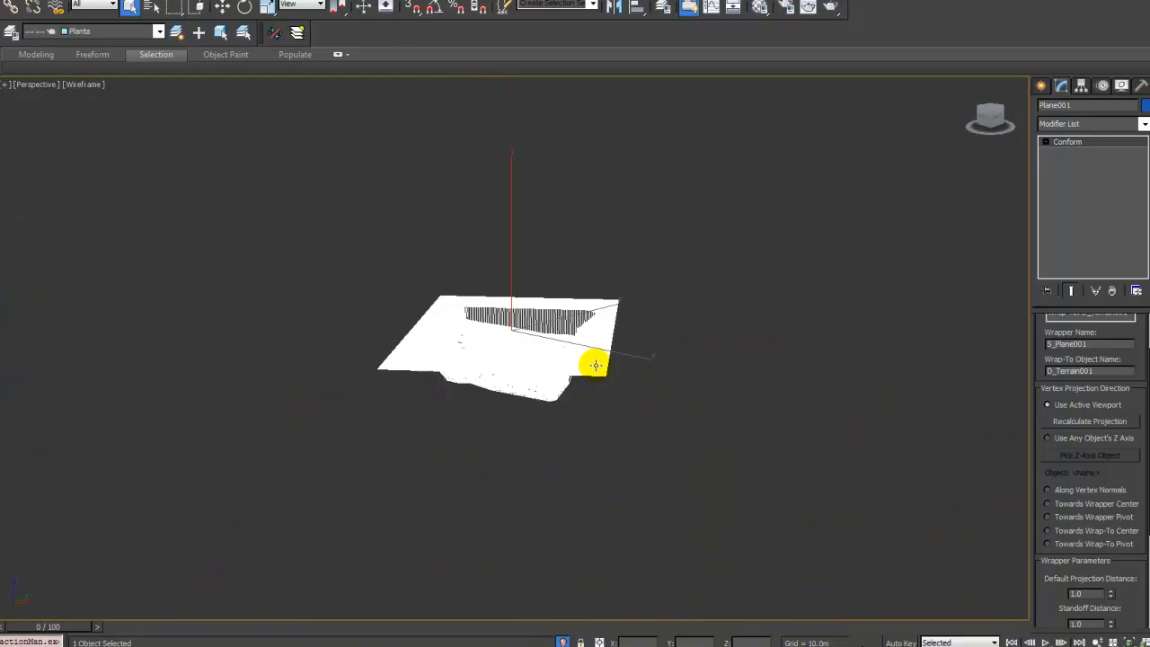
{"action": "key", "text": "F3"}
{"action": "mouse_move", "coordinate": [603, 349]}
{"action": "middle_mouse_down", "text": "alt"}
{"action": "mouse_move", "coordinate": [557, 364]}
{"action": "mouse_move", "coordinate": [537, 396]}
{"action": "mouse_move", "coordinate": [559, 301]}
{"action": "middle_mouse_up", "text": "alt"}
{"action": "scroll", "coordinate": [535, 365], "scroll_direction": "up", "scroll_amount": 3}
{"action": "key", "text": "F4"}
{"action": "scroll", "coordinate": [543, 350], "scroll_direction": "down", "scroll_amount": 3}
{"action": "scroll", "coordinate": [530, 317], "scroll_direction": "up", "scroll_amount": 3}
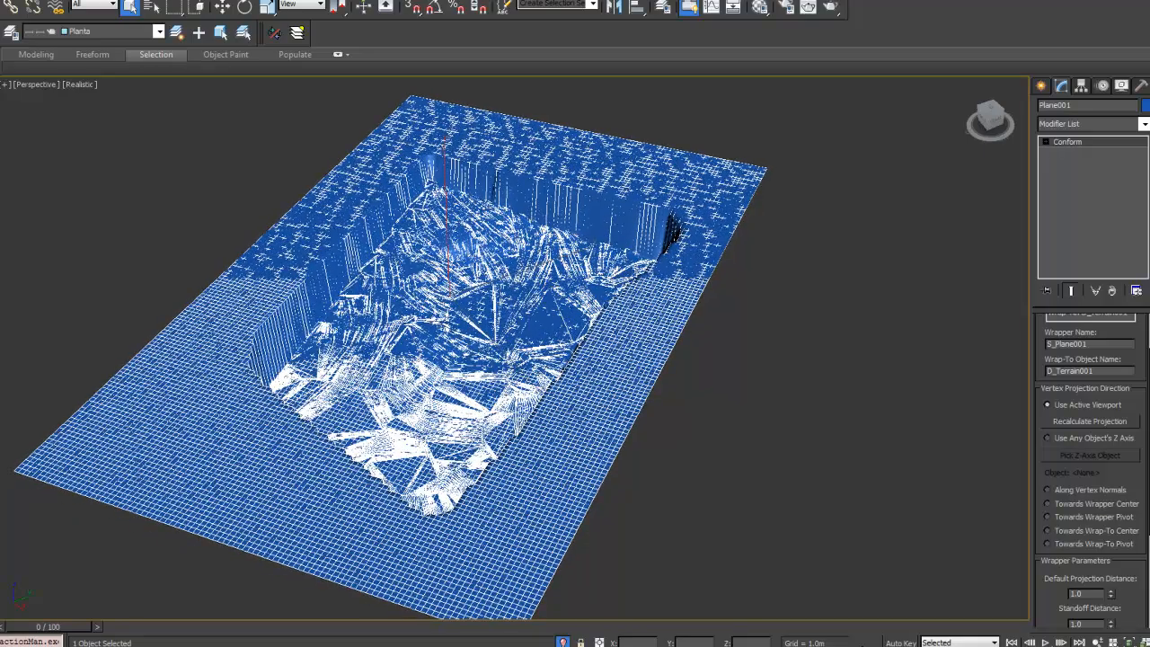
{"action": "scroll", "coordinate": [532, 449], "scroll_direction": "down", "scroll_amount": 3}
{"action": "middle_click_drag", "start_coordinate": [530, 352], "coordinate": [530, 297]}
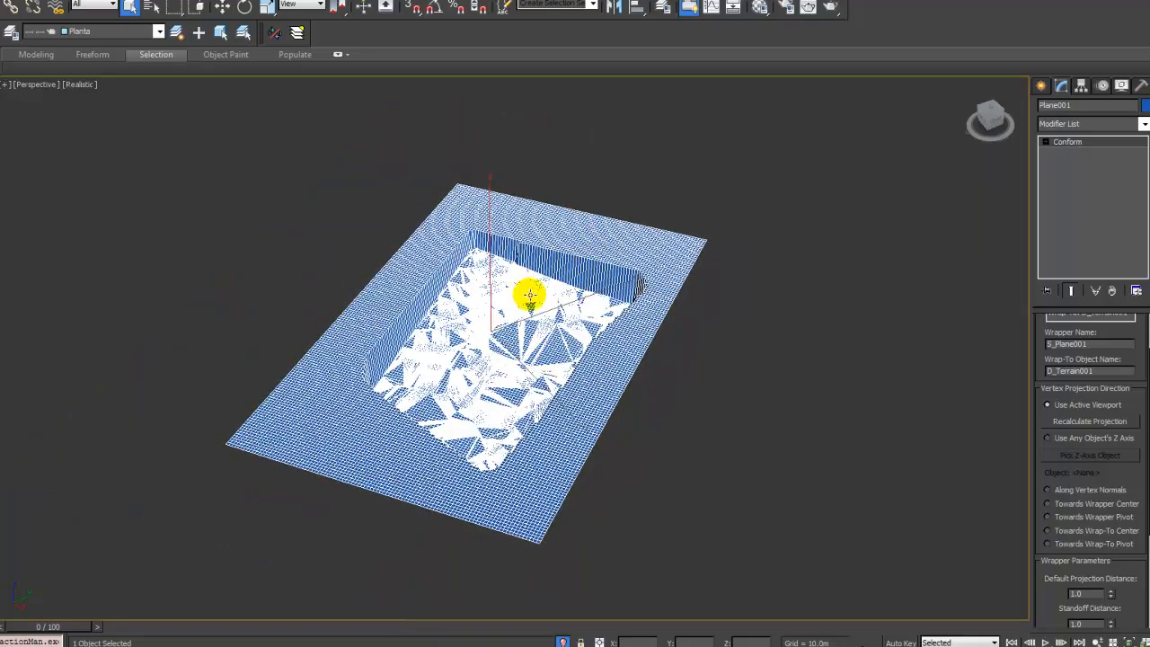
Step: Turn off edged faces for selected objects and display the conformed plane with smooth realistic shading
{"action": "left_click", "coordinate": [79, 85]}
{"action": "mouse_move", "coordinate": [139, 276]}
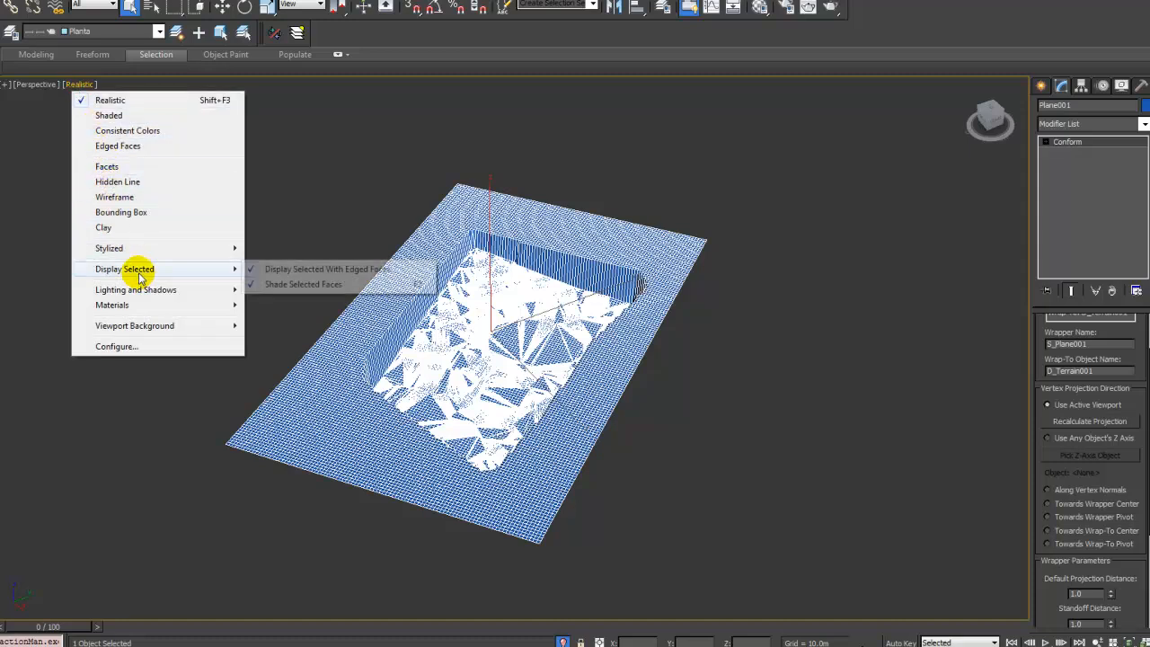
{"action": "left_click", "coordinate": [306, 270]}
{"action": "middle_click_drag", "start_coordinate": [522, 291], "coordinate": [482, 270]}
{"action": "key", "text": "F4"}
{"action": "scroll", "coordinate": [480, 278], "scroll_direction": "up", "scroll_amount": 3}
{"action": "key", "text": "F4"}
{"action": "key", "text": "F4"}
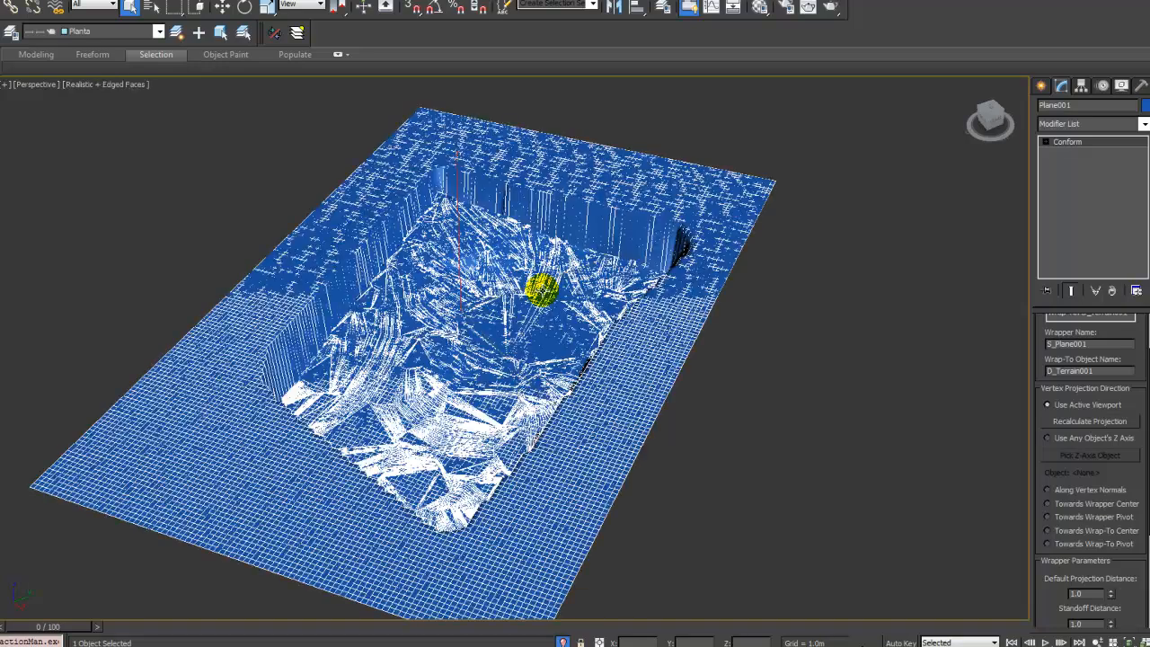
{"action": "key", "text": "F4"}
{"action": "middle_click_drag", "start_coordinate": [536, 294], "coordinate": [492, 278], "text": "alt"}
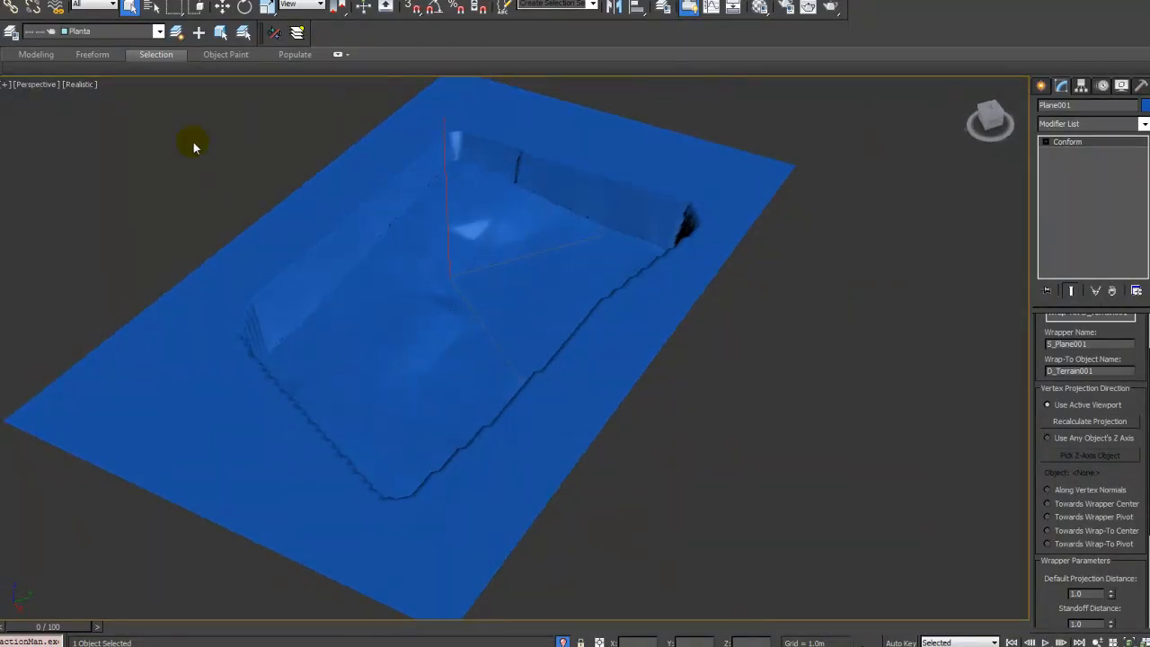
{"action": "left_click", "coordinate": [78, 84]}
{"action": "mouse_move", "coordinate": [172, 269]}
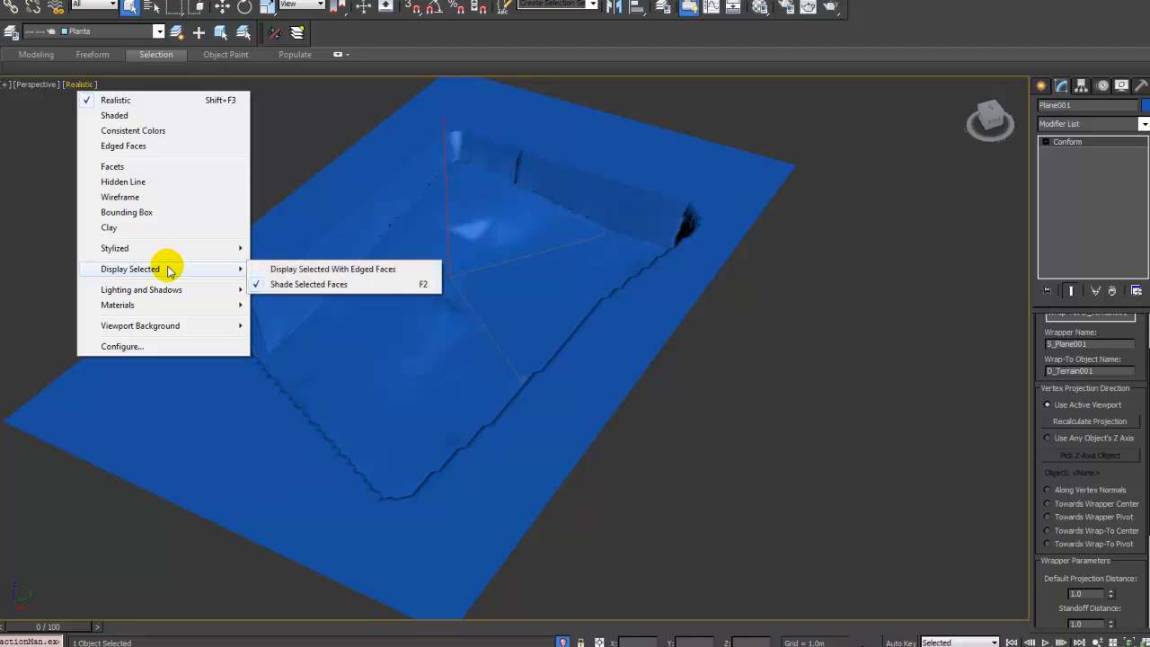
{"action": "left_click", "coordinate": [334, 132]}
Step: Inspect the conformed terrain surface close up, comparing its wireframe, edged and smooth shaded display
{"action": "key", "text": "F3"}
{"action": "left_click", "coordinate": [674, 174]}
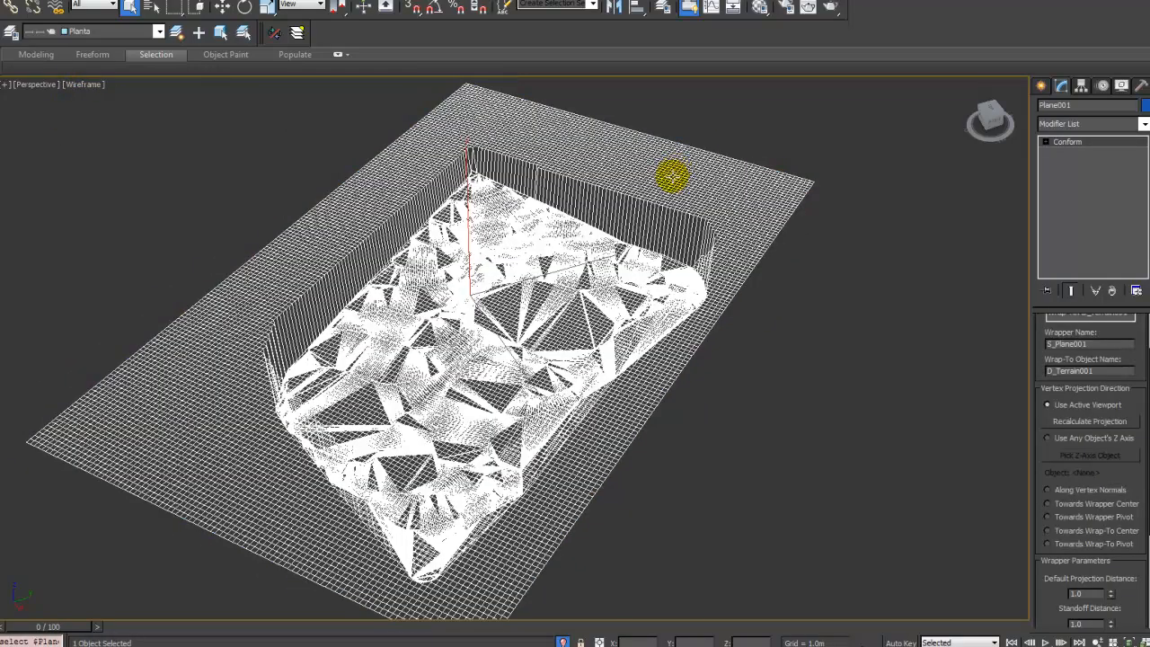
{"action": "key", "text": "F3"}
{"action": "middle_click_drag", "start_coordinate": [590, 275], "coordinate": [497, 319]}
{"action": "key", "text": "F4"}
{"action": "scroll", "coordinate": [584, 267], "scroll_direction": "up", "scroll_amount": 4}
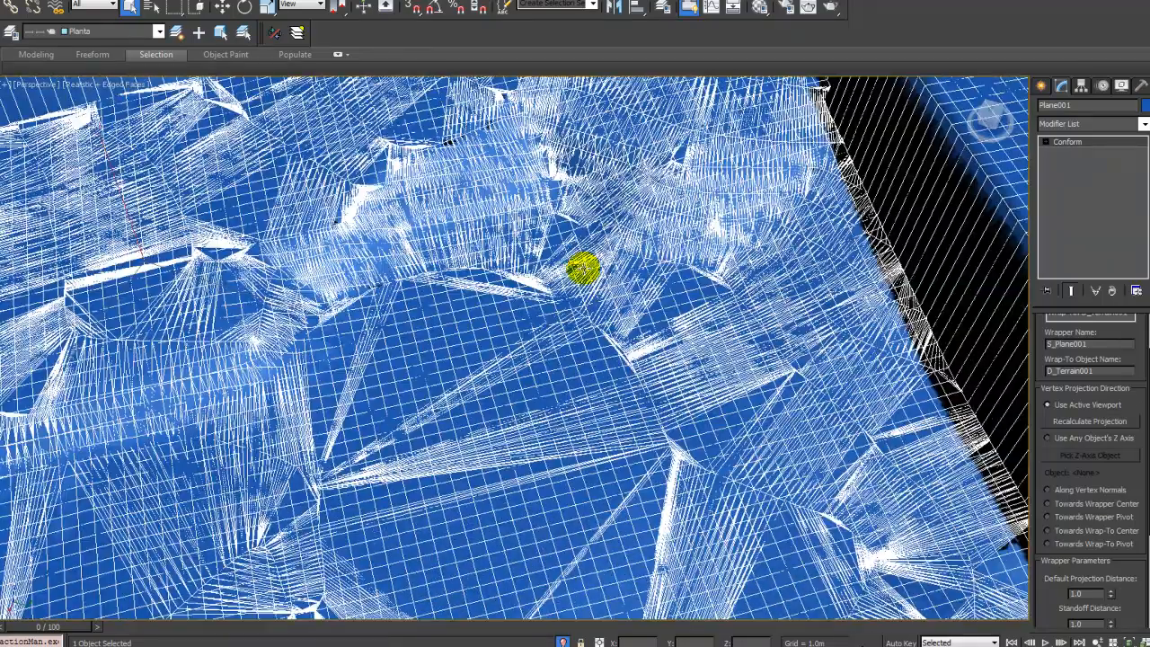
{"action": "key", "text": "F4"}
{"action": "scroll", "coordinate": [600, 280], "scroll_direction": "down", "scroll_amount": 2}
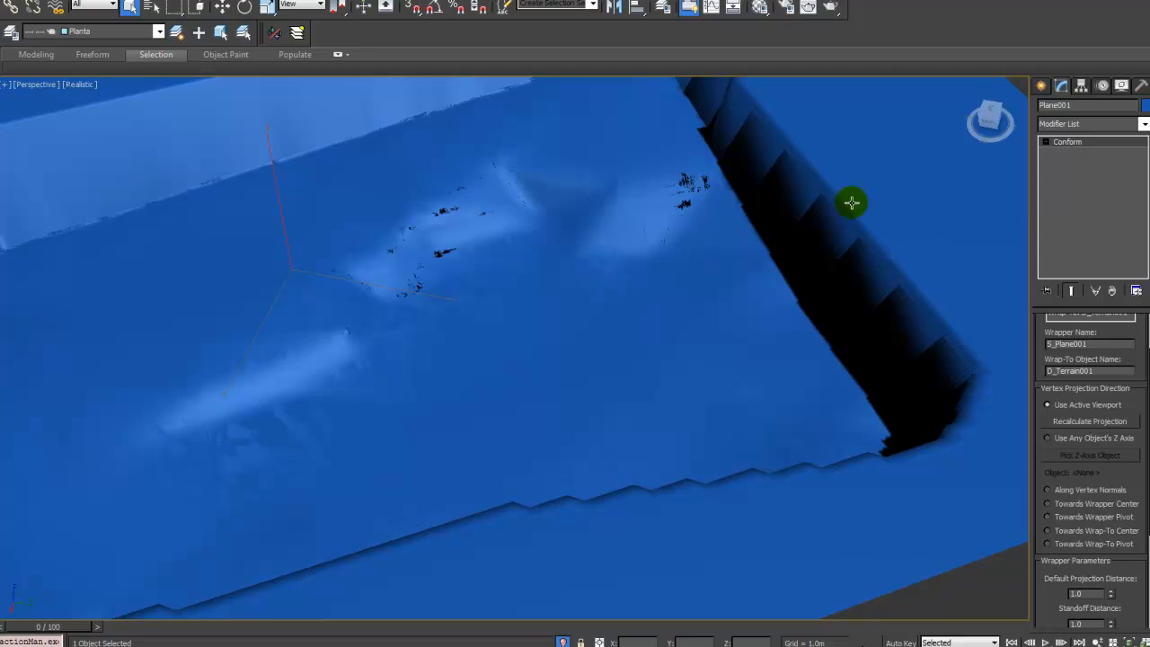
{"action": "middle_click_drag", "start_coordinate": [647, 257], "coordinate": [602, 293], "text": "alt"}
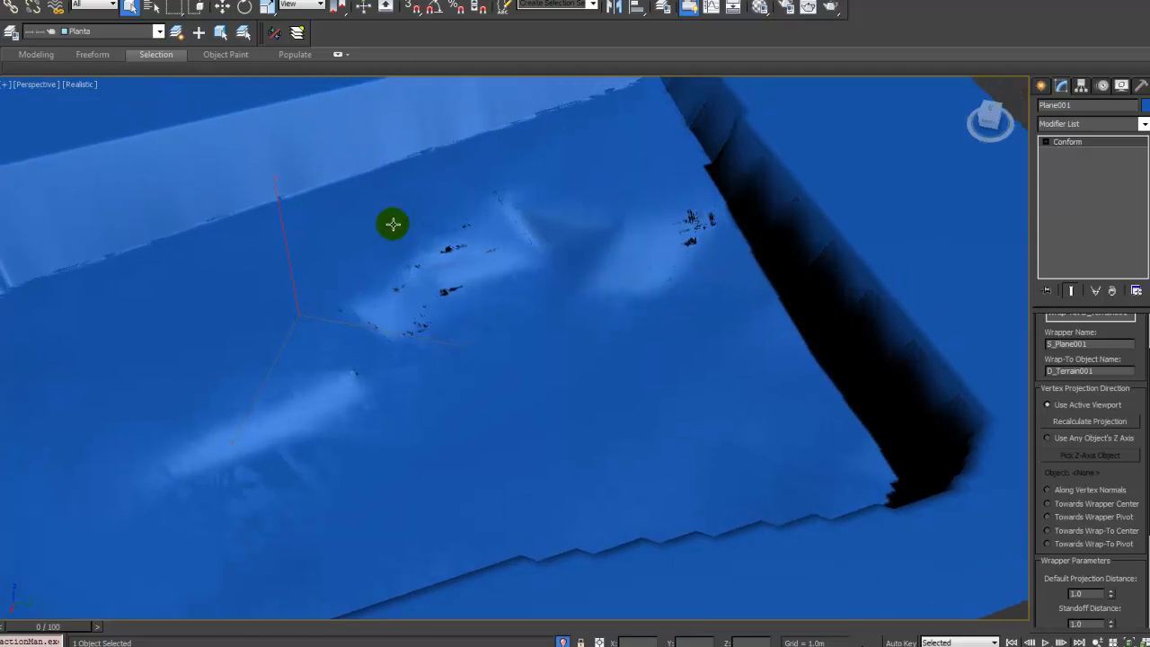
Step: Hide the wrap-to terrain object in the plane's Conform settings
{"action": "middle_click_drag", "start_coordinate": [392, 224], "coordinate": [647, 154], "text": "alt"}
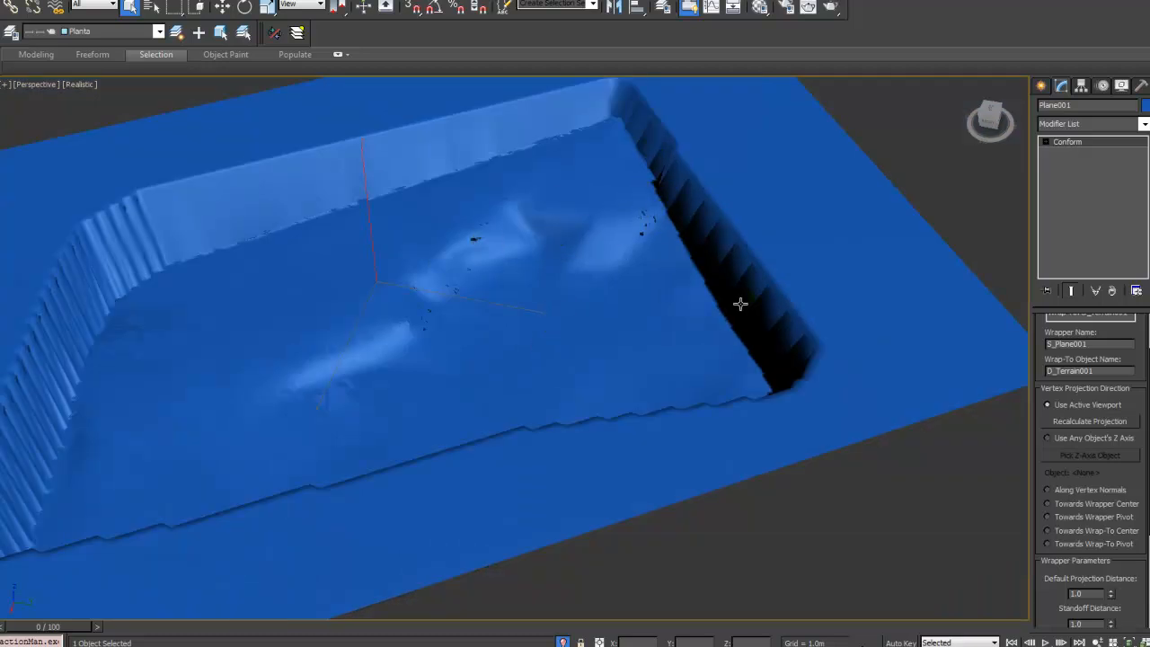
{"action": "left_click_drag", "start_coordinate": [1045, 604], "coordinate": [1046, 412]}
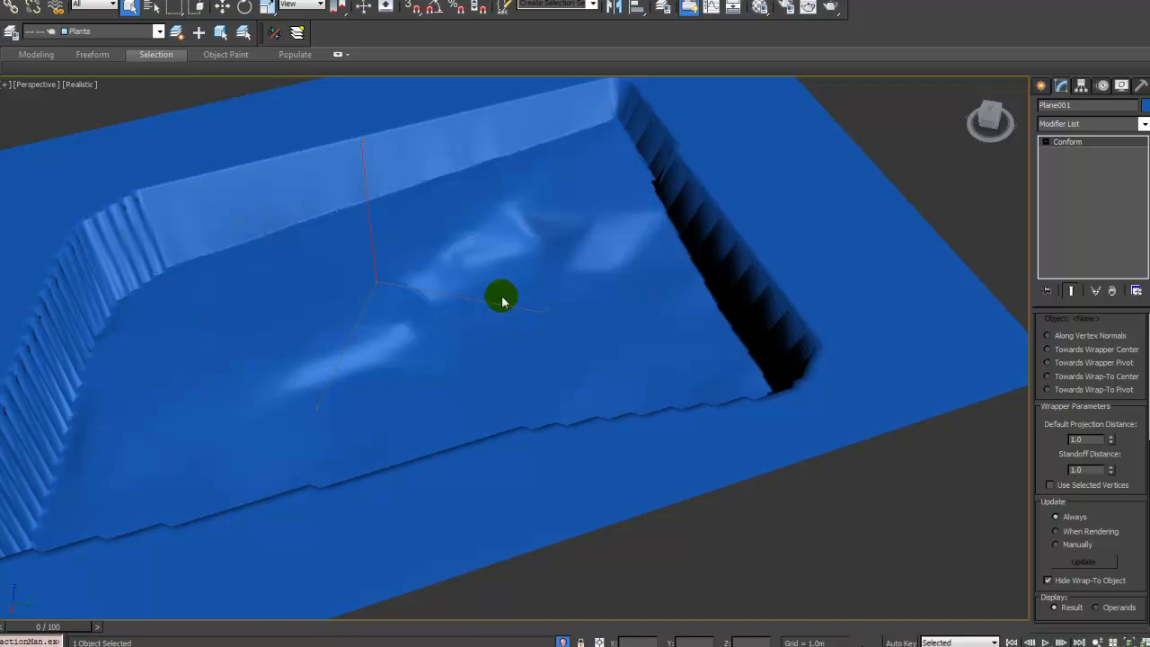
Step: Examine the conformed plane's grid and side walls with edged faces from several angles
{"action": "middle_click_drag", "start_coordinate": [590, 338], "coordinate": [601, 329]}
{"action": "mouse_move", "coordinate": [448, 302]}
{"action": "middle_mouse_down"}
{"action": "mouse_move", "coordinate": [571, 295]}
{"action": "mouse_move", "coordinate": [511, 344]}
{"action": "mouse_move", "coordinate": [528, 274]}
{"action": "mouse_move", "coordinate": [462, 174]}
{"action": "mouse_move", "coordinate": [485, 189]}
{"action": "middle_mouse_up"}
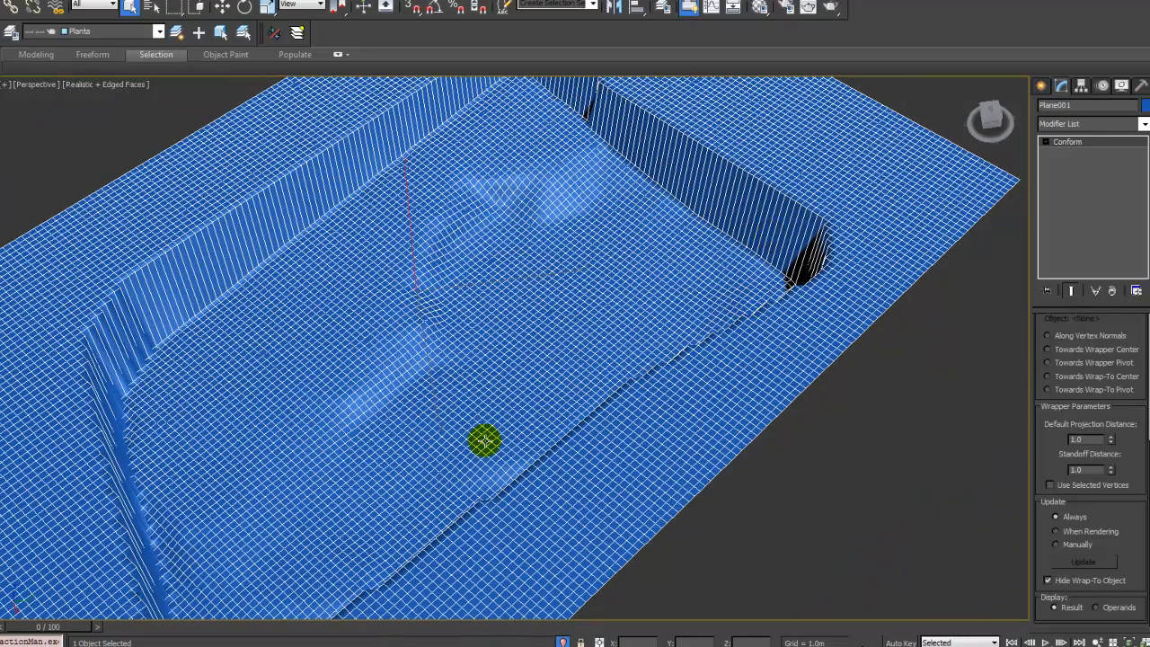
{"action": "middle_click_drag", "start_coordinate": [560, 264], "coordinate": [590, 266]}
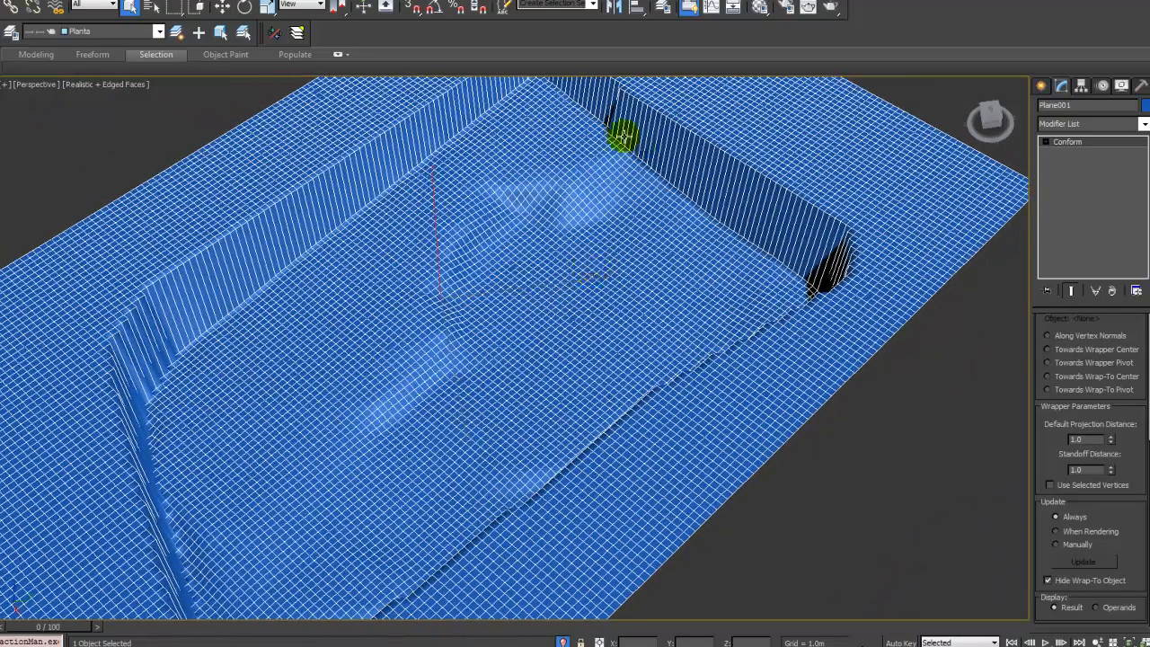
{"action": "scroll", "coordinate": [380, 359], "scroll_direction": "down", "scroll_amount": 3}
{"action": "middle_click_drag", "start_coordinate": [440, 352], "coordinate": [236, 300], "text": "alt"}
{"action": "scroll", "coordinate": [305, 333], "scroll_direction": "up", "scroll_amount": 5}
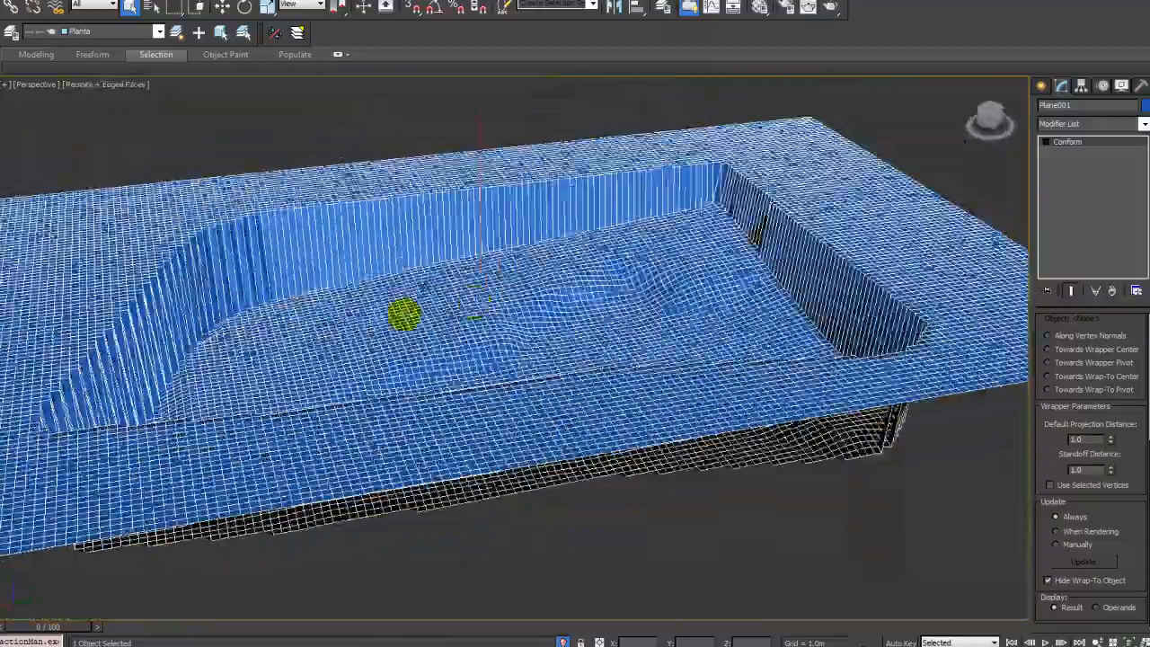
{"action": "scroll", "coordinate": [539, 289], "scroll_direction": "down", "scroll_amount": 4}
{"action": "middle_click_drag", "start_coordinate": [539, 289], "coordinate": [587, 295], "text": "alt"}
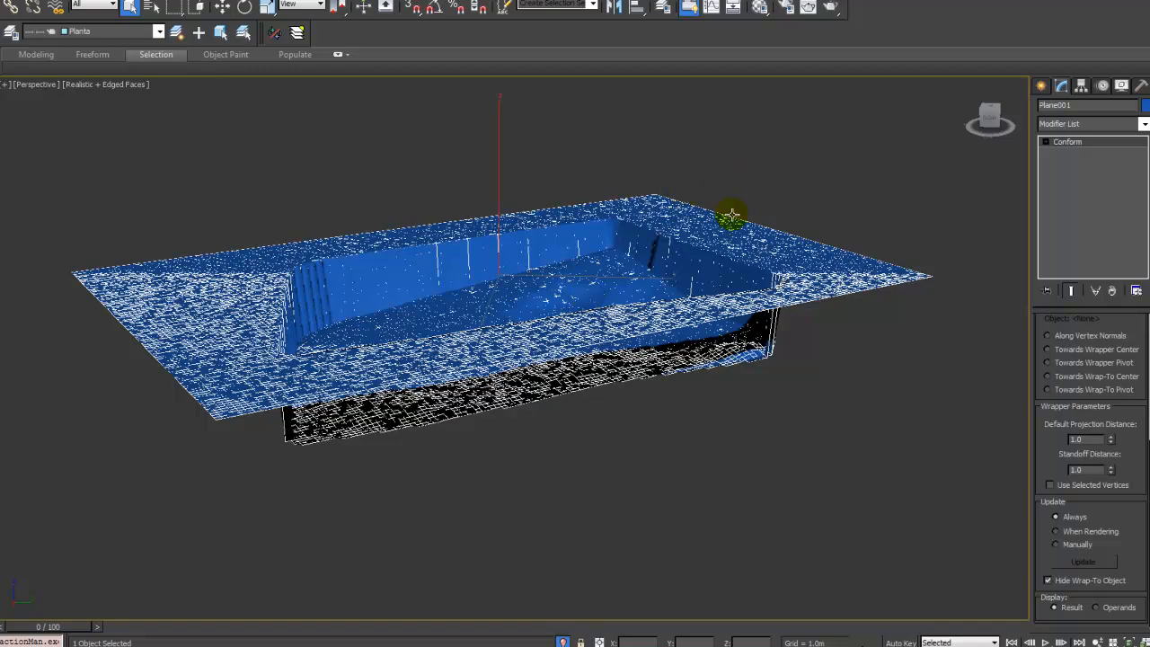
Step: Convert the conformed plane to an Editable Poly
{"action": "right_click", "coordinate": [688, 239]}
{"action": "mouse_move", "coordinate": [796, 365]}
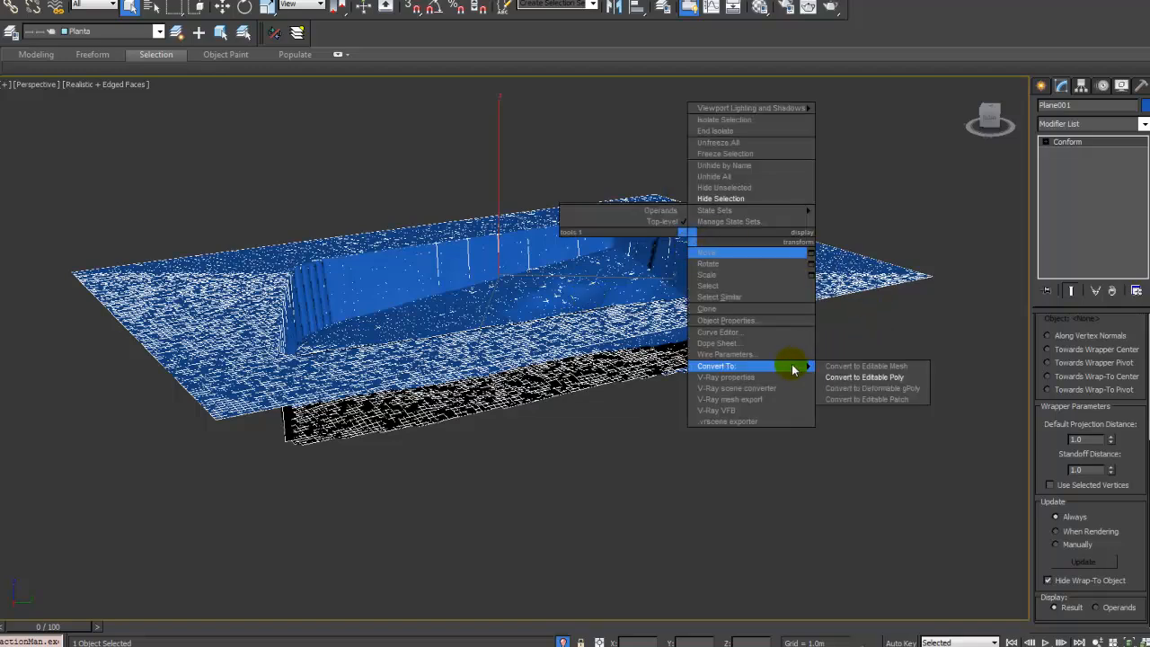
{"action": "left_click", "coordinate": [859, 378]}
Step: Select the flat border and side-wall polygons from the front view and delete them, keeping only the terrain surface
{"action": "left_click", "coordinate": [1105, 337]}
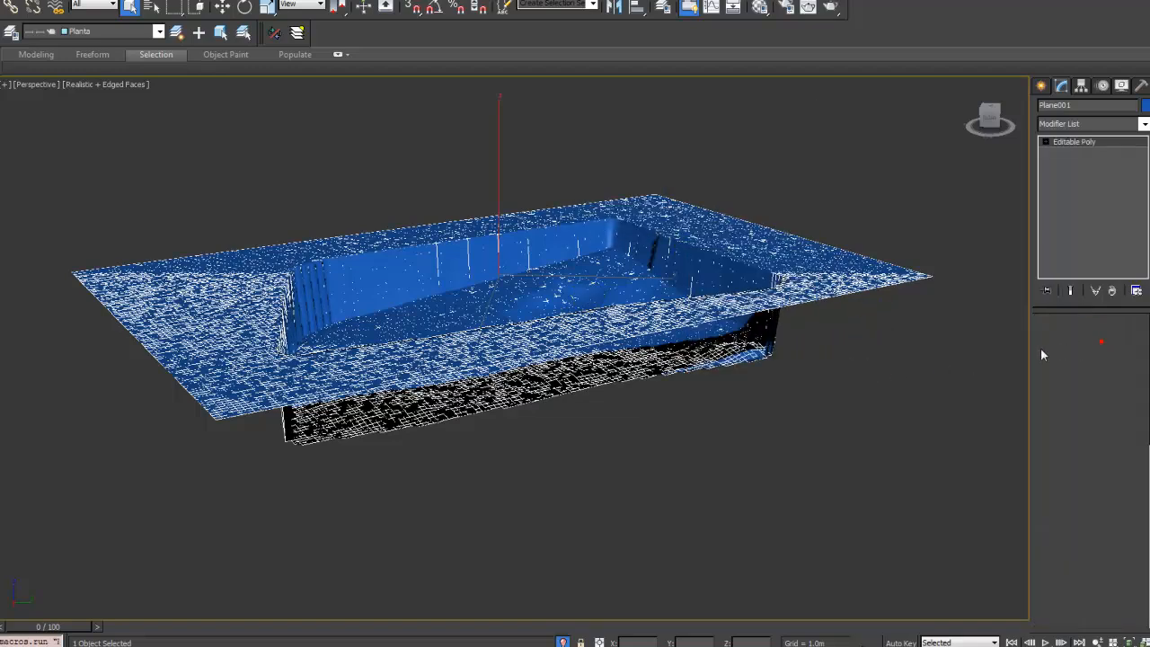
{"action": "key", "text": "f"}
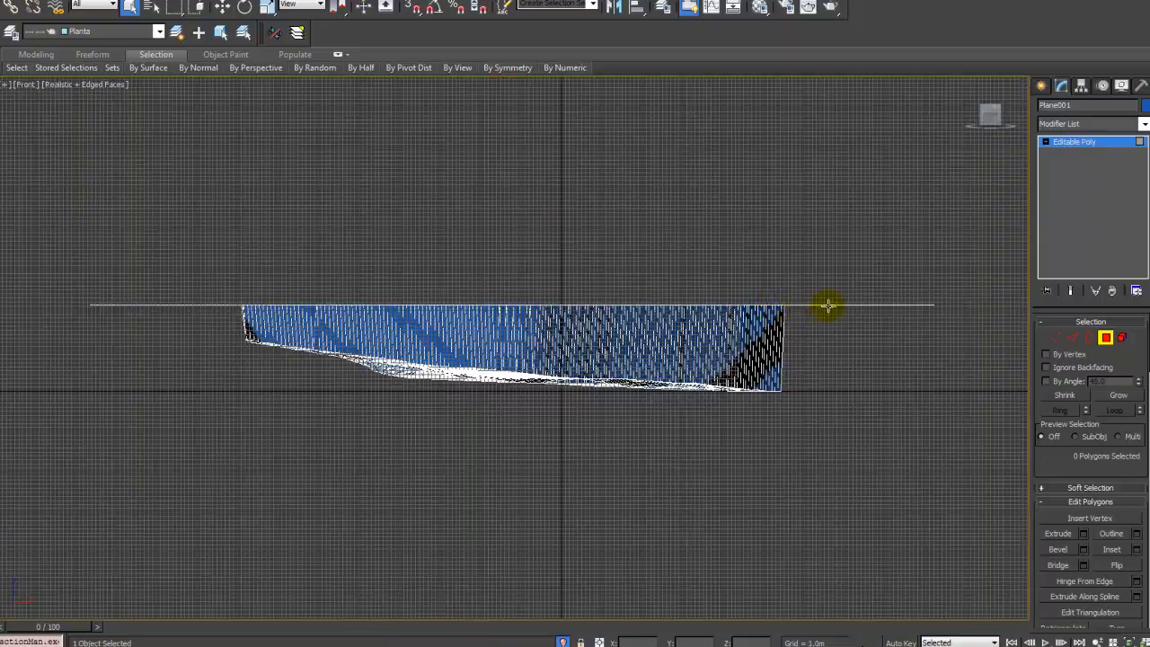
{"action": "left_click_drag", "start_coordinate": [41, 322], "coordinate": [41, 322]}
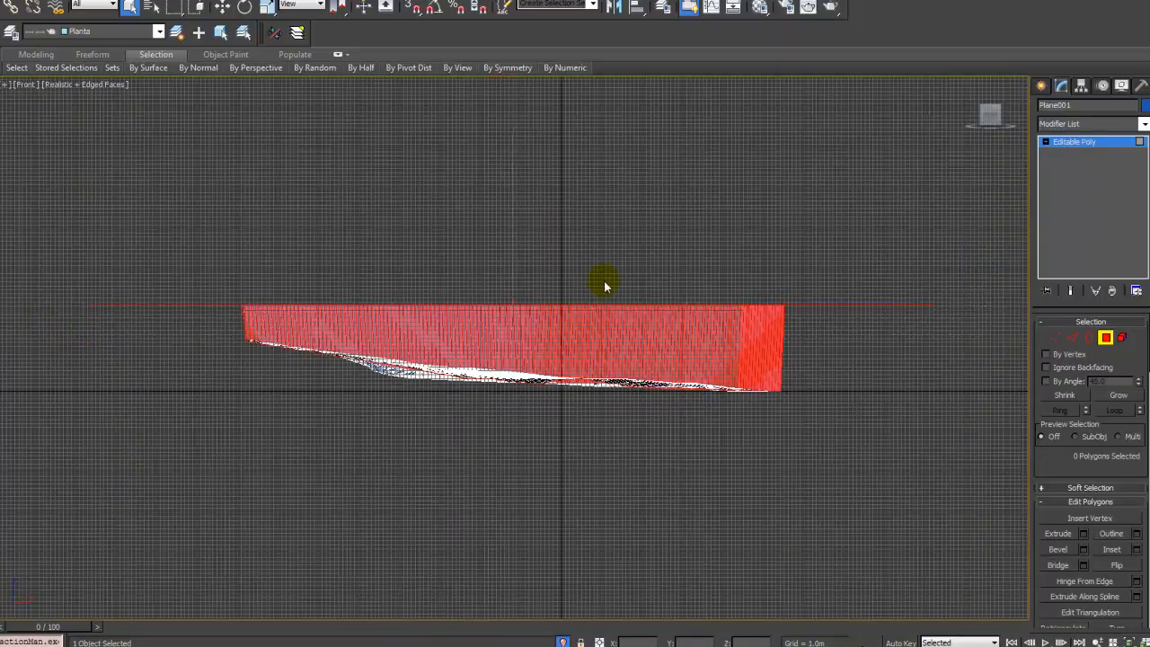
{"action": "middle_click_drag", "start_coordinate": [603, 285], "coordinate": [585, 243], "text": "alt"}
{"action": "scroll", "coordinate": [657, 240], "scroll_direction": "up", "scroll_amount": 5}
{"action": "middle_click_drag", "start_coordinate": [657, 240], "coordinate": [616, 251], "text": "alt"}
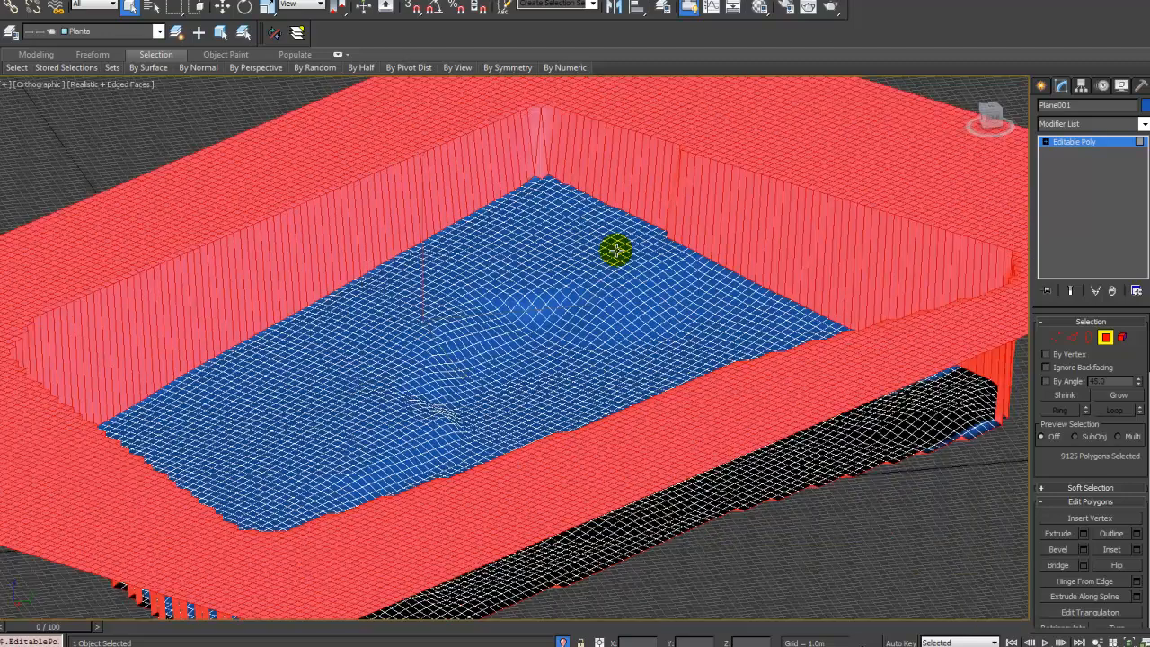
{"action": "scroll", "coordinate": [610, 212], "scroll_direction": "down", "scroll_amount": 3}
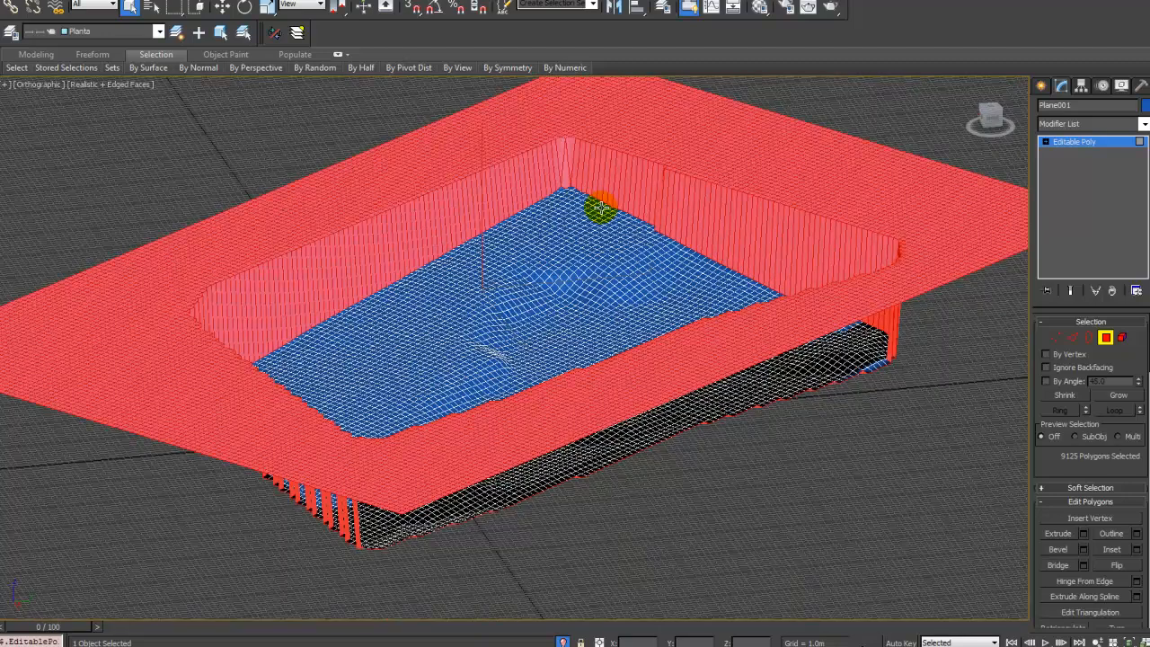
{"action": "key", "text": "Delete"}
{"action": "left_click", "coordinate": [1071, 148]}
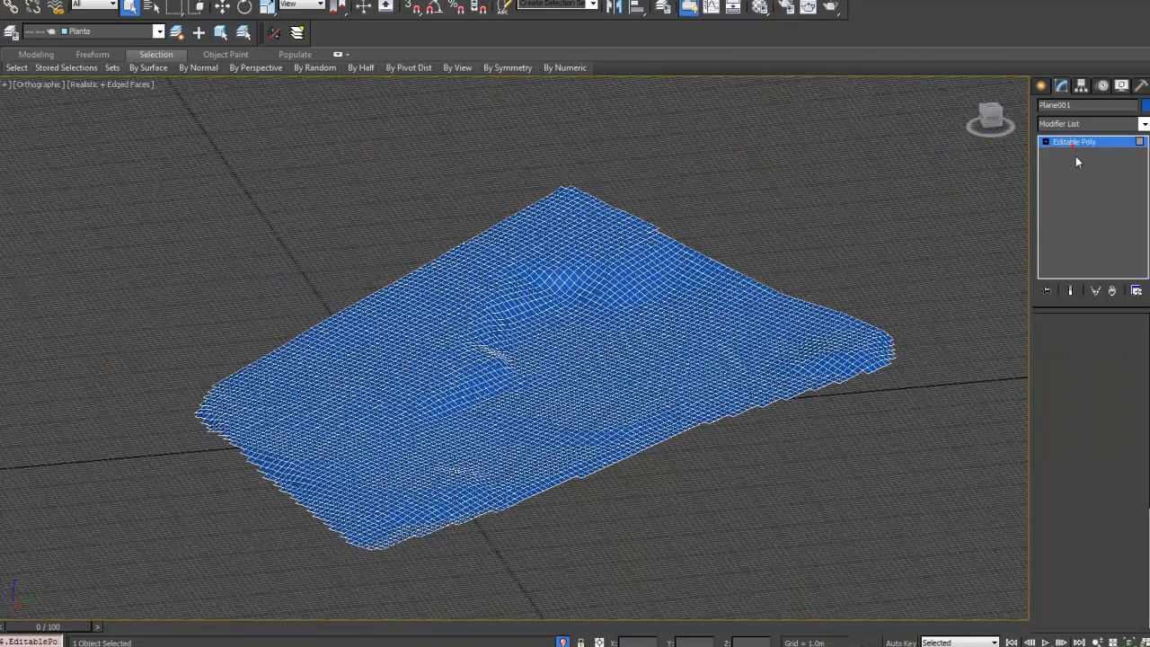
Step: Inspect the trimmed terrain's relief close up and as a whole, comparing smooth shading with edged faces in perspective
{"action": "key", "text": "F4"}
{"action": "middle_click_drag", "start_coordinate": [619, 380], "coordinate": [501, 364], "text": "alt"}
{"action": "scroll", "coordinate": [500, 364], "scroll_direction": "up", "scroll_amount": 3}
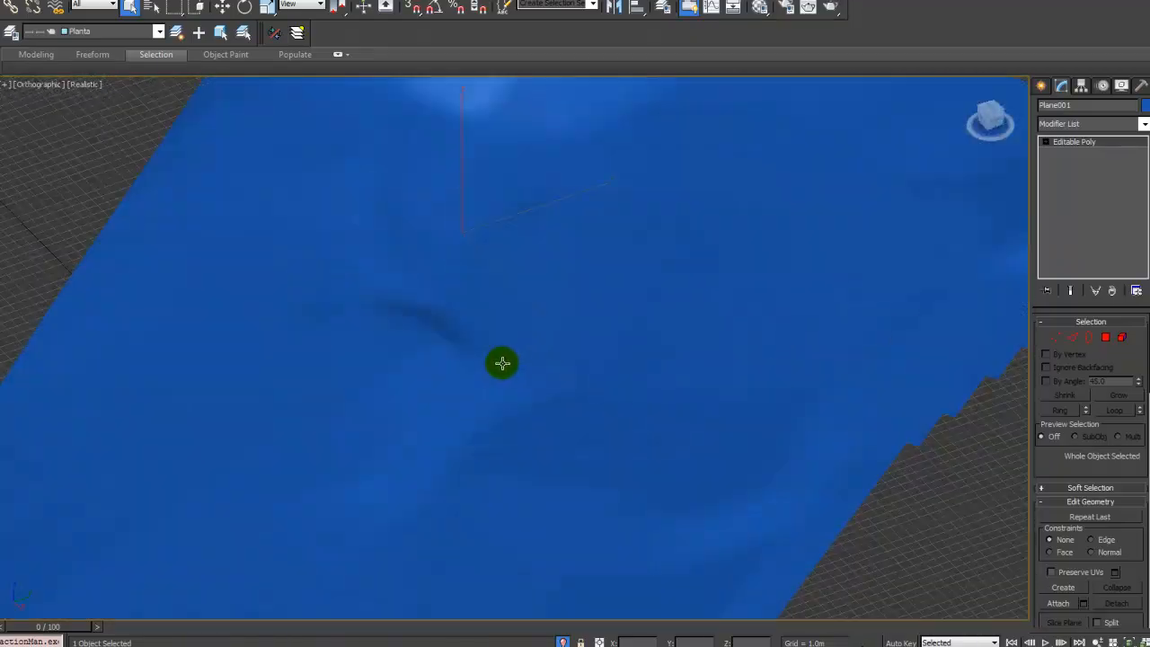
{"action": "key", "text": "F4"}
{"action": "scroll", "coordinate": [476, 337], "scroll_direction": "up", "scroll_amount": 3}
{"action": "key", "text": "F4"}
{"action": "middle_click_drag", "start_coordinate": [483, 313], "coordinate": [435, 271], "text": "alt"}
{"action": "middle_click_drag", "start_coordinate": [606, 284], "coordinate": [751, 180]}
{"action": "key", "text": "p"}
{"action": "scroll", "coordinate": [678, 239], "scroll_direction": "down", "scroll_amount": 1}
{"action": "middle_click_drag", "start_coordinate": [677, 239], "coordinate": [619, 261], "text": "alt"}
{"action": "key", "text": "F4"}
{"action": "key", "text": "F4"}
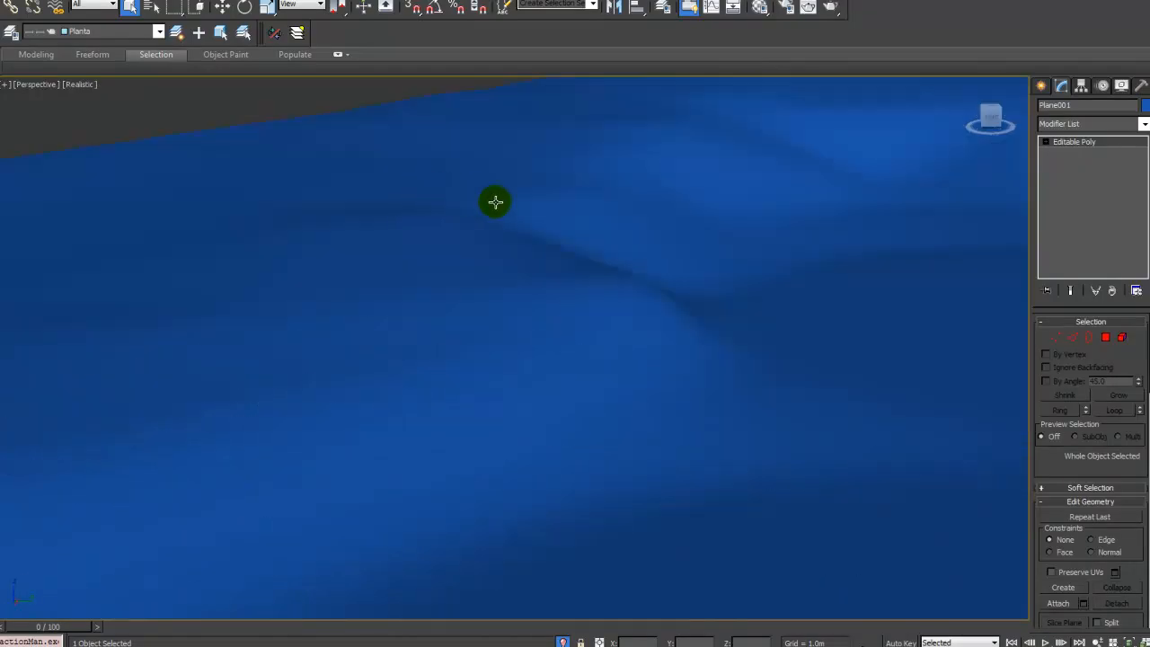
{"action": "key", "text": "F4"}
{"action": "key", "text": "F4"}
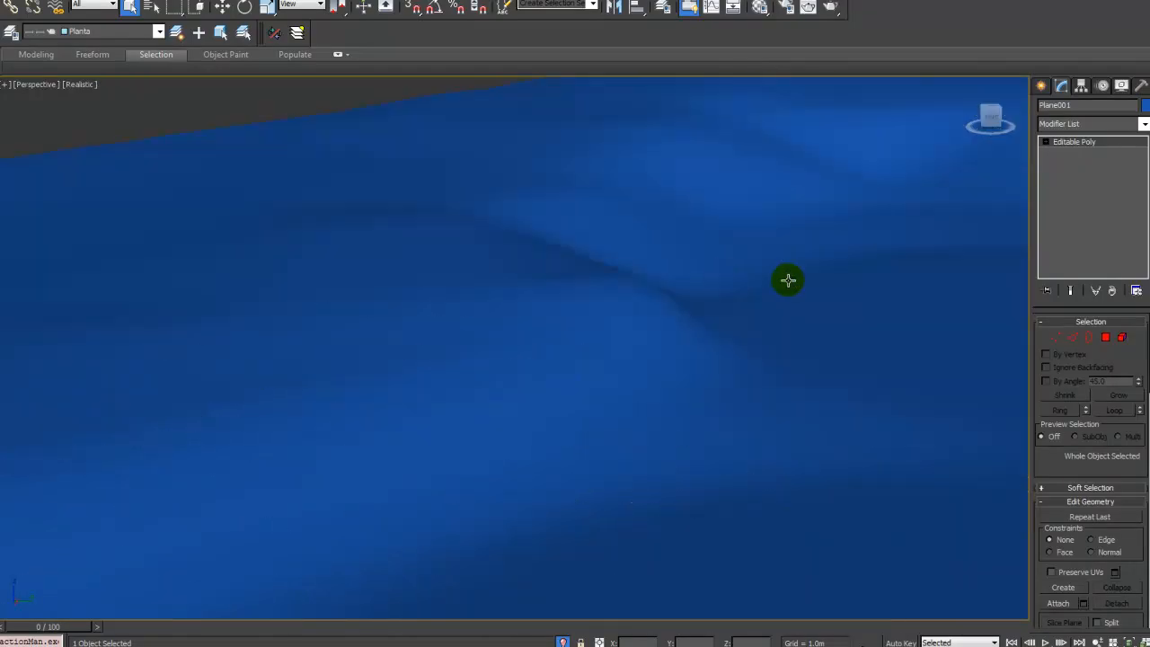
{"action": "scroll", "coordinate": [657, 309], "scroll_direction": "down", "scroll_amount": 8}
{"action": "middle_click_drag", "start_coordinate": [709, 354], "coordinate": [760, 277], "text": "alt"}
{"action": "key", "text": "F4"}
{"action": "key", "text": "F4"}
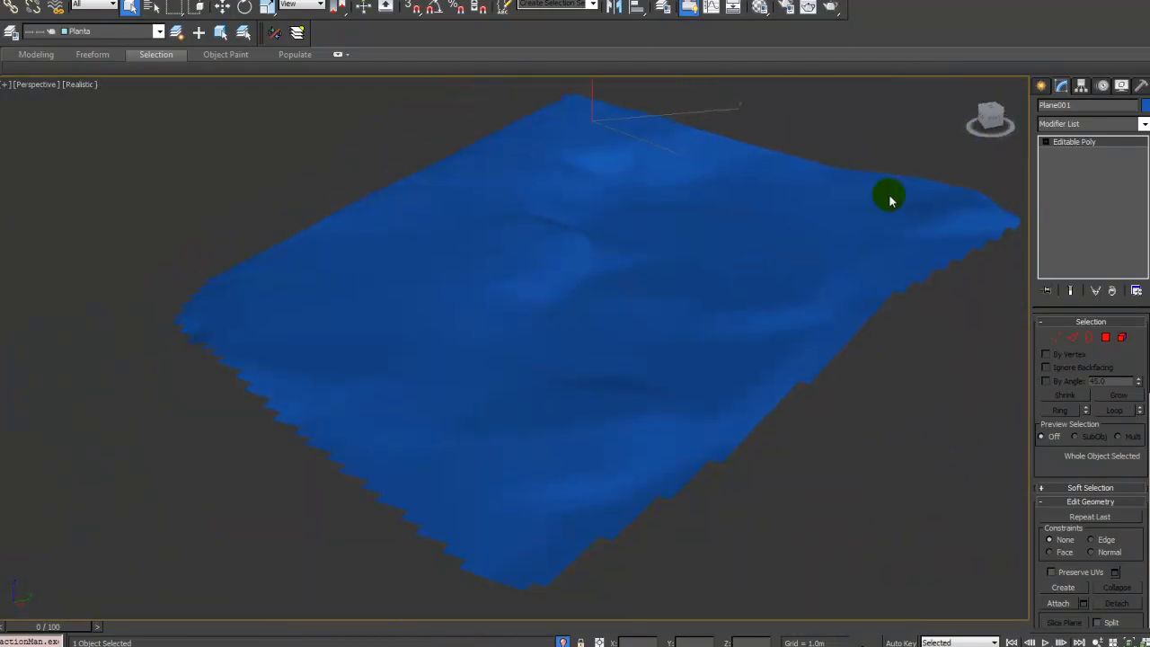
Step: Apply a TurboSmooth modifier to the terrain mesh
{"action": "left_click", "coordinate": [1078, 125]}
{"action": "type", "text": "turbo"}
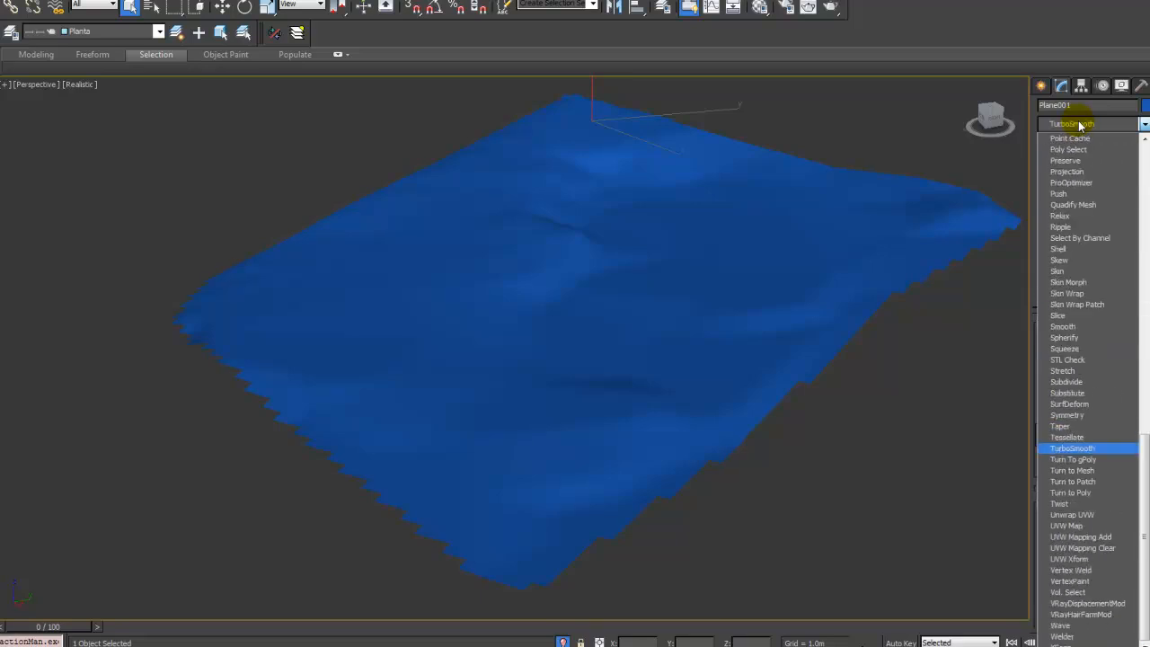
{"action": "key", "text": "Return"}
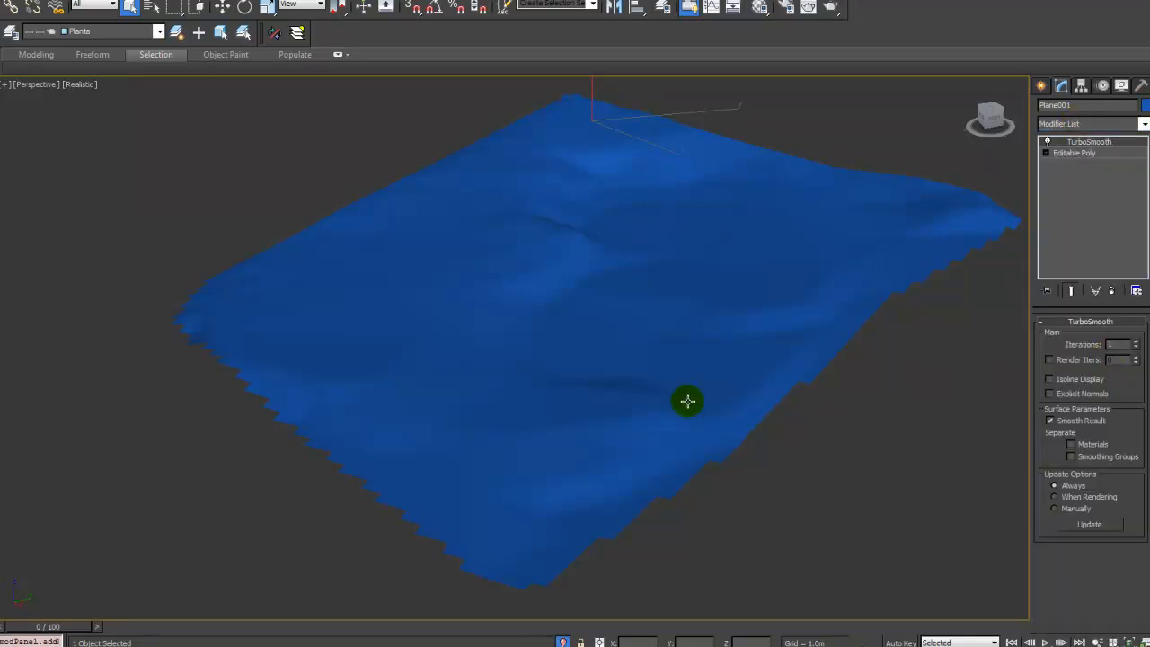
Step: Examine the TurboSmooth result along the terrain's ridge with and without edged faces
{"action": "middle_click_drag", "start_coordinate": [687, 400], "coordinate": [768, 355]}
{"action": "scroll", "coordinate": [447, 374], "scroll_direction": "up", "scroll_amount": 4}
{"action": "key", "text": "F4"}
{"action": "middle_click_drag", "start_coordinate": [678, 267], "coordinate": [458, 503]}
{"action": "scroll", "coordinate": [657, 259], "scroll_direction": "up", "scroll_amount": 3}
{"action": "key", "text": "F4"}
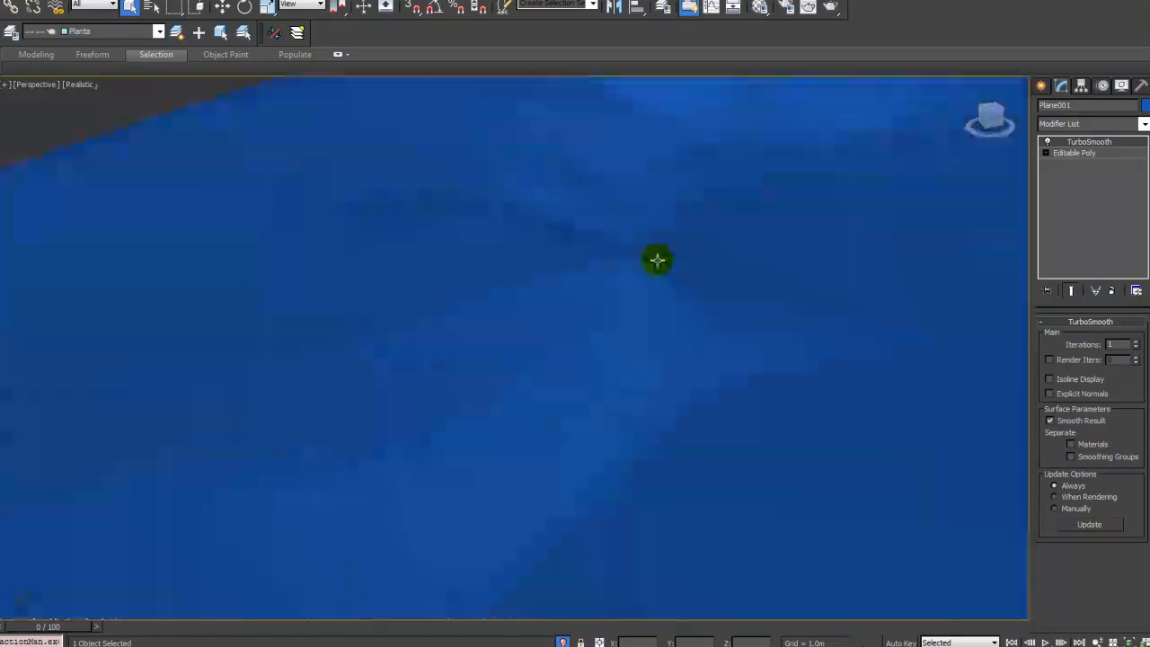
{"action": "key", "text": "F4"}
{"action": "key", "text": "F4"}
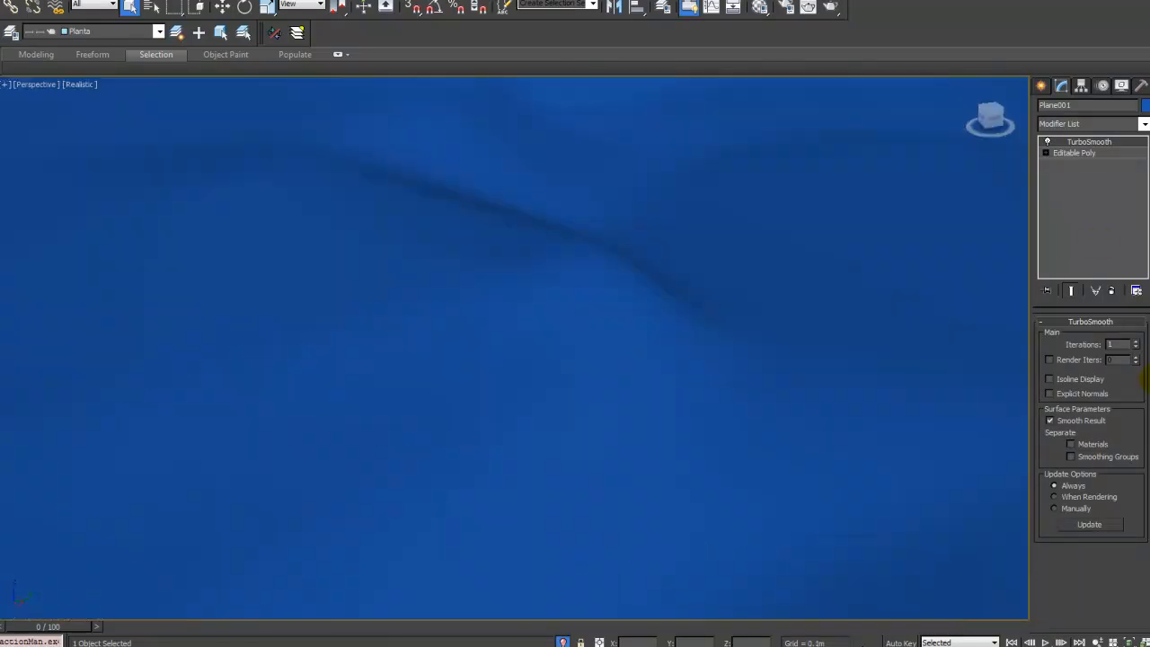
{"action": "key", "text": "F4"}
{"action": "left_click", "coordinate": [501, 225]}
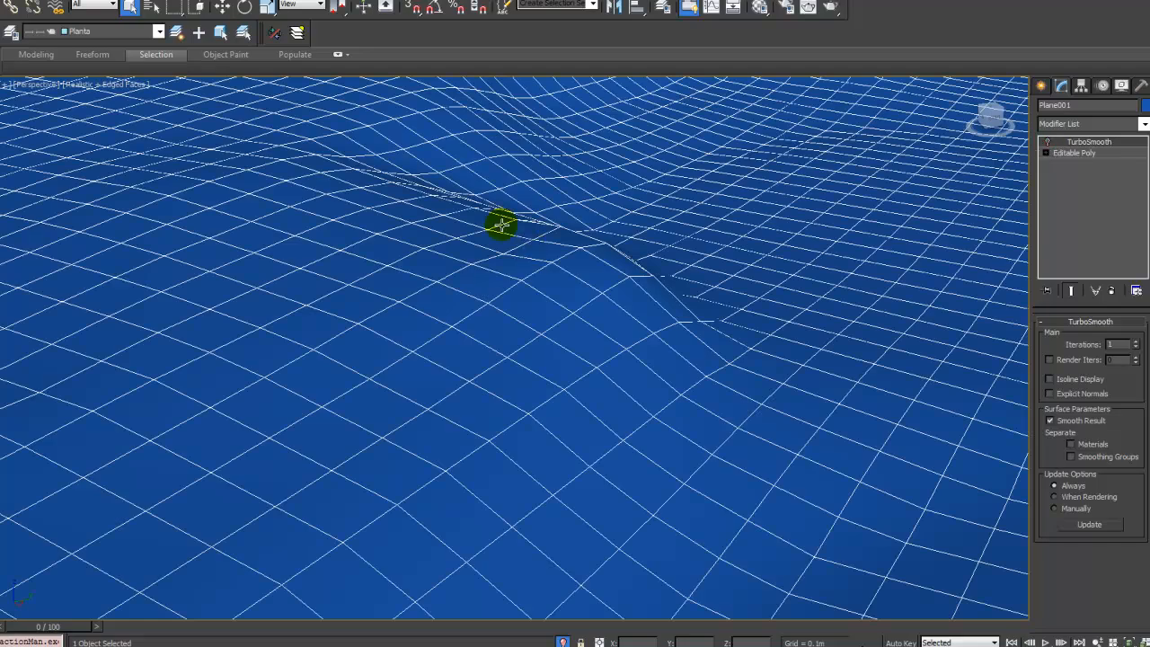
{"action": "key", "text": "F4"}
Step: Try TurboSmooth with 2 iterations on the terrain and remove the modifier
{"action": "left_click", "coordinate": [1046, 141]}
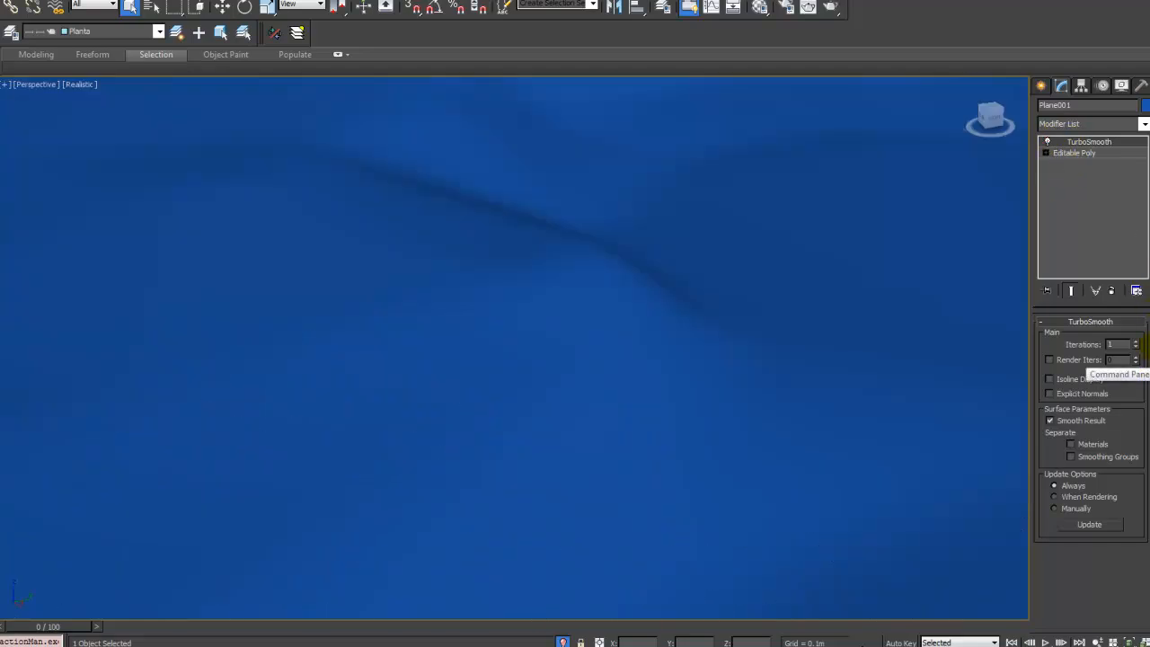
{"action": "key", "text": "F4"}
{"action": "key", "text": "F4"}
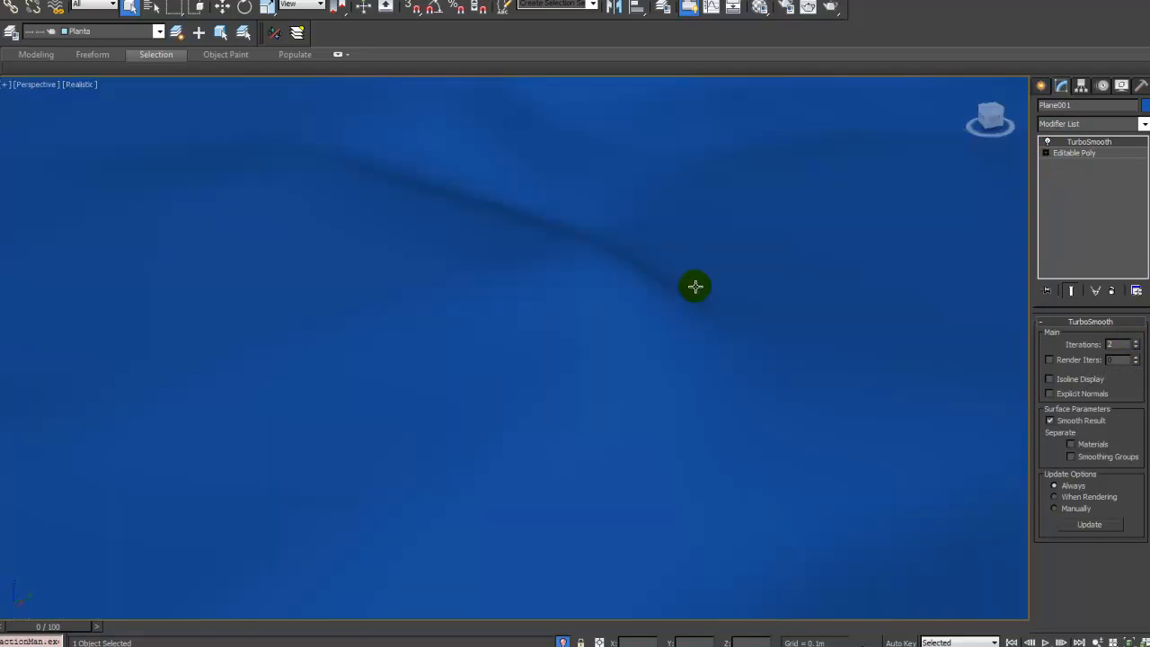
{"action": "middle_click_drag", "start_coordinate": [611, 454], "coordinate": [656, 440], "text": "alt"}
{"action": "scroll", "coordinate": [797, 238], "scroll_direction": "down", "scroll_amount": 3}
{"action": "middle_click_drag", "start_coordinate": [797, 238], "coordinate": [773, 350], "text": "alt"}
{"action": "key", "text": "F4"}
{"action": "key", "text": "F4"}
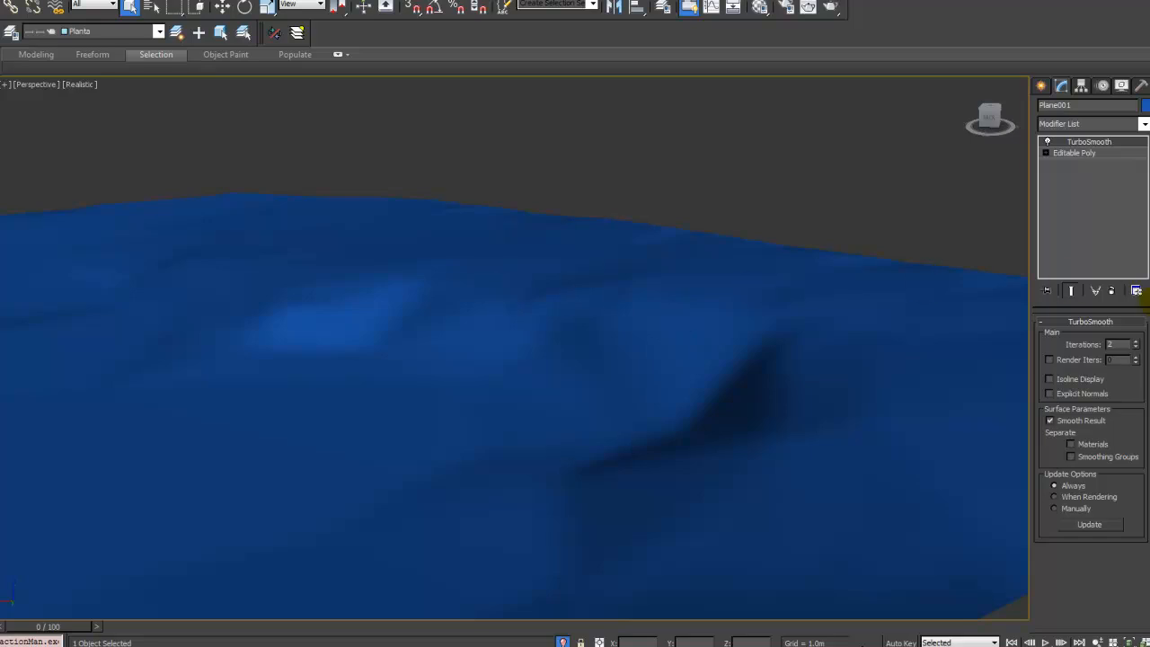
{"action": "left_click", "coordinate": [1111, 290]}
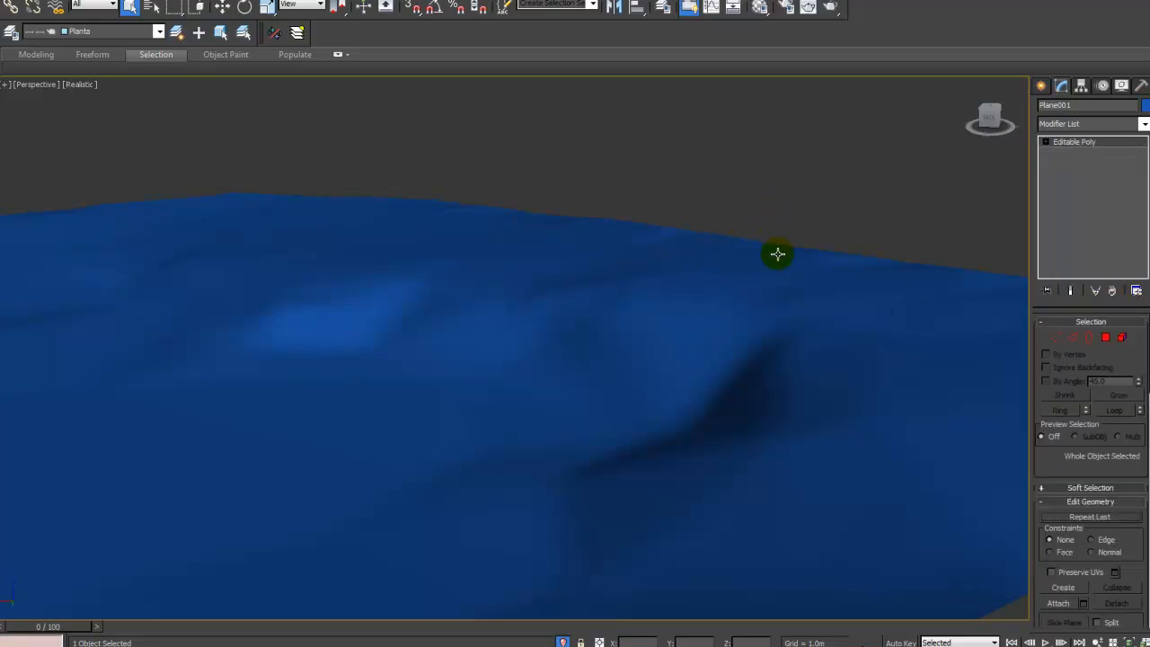
Step: Inspect the unsmoothed terrain's surface and stepped outer edges, comparing shaded and edged-face display
{"action": "middle_click_drag", "start_coordinate": [777, 255], "coordinate": [721, 285], "text": "alt"}
{"action": "key", "text": "F4"}
{"action": "key", "text": "F4"}
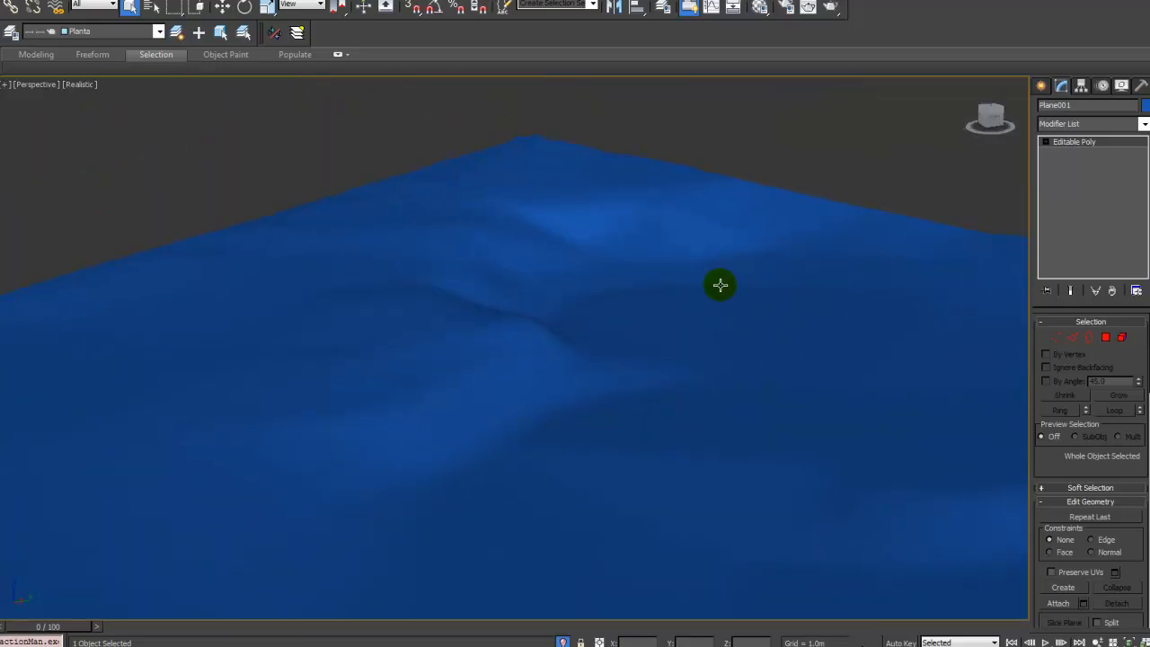
{"action": "key", "text": "F4"}
{"action": "key", "text": "F4"}
{"action": "scroll", "coordinate": [618, 333], "scroll_direction": "down", "scroll_amount": 2}
{"action": "middle_click_drag", "start_coordinate": [618, 333], "coordinate": [727, 259]}
{"action": "scroll", "coordinate": [672, 249], "scroll_direction": "down", "scroll_amount": 3}
{"action": "key", "text": "F4"}
{"action": "key", "text": "F4"}
{"action": "middle_click_drag", "start_coordinate": [614, 393], "coordinate": [557, 327], "text": "alt"}
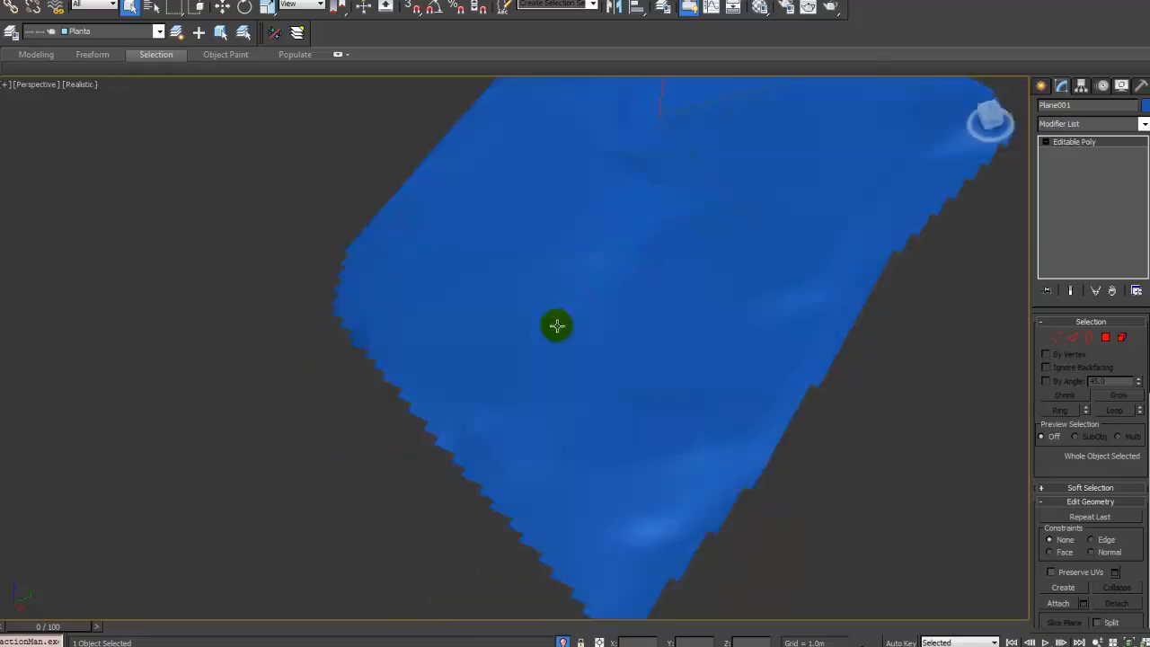
{"action": "scroll", "coordinate": [440, 405], "scroll_direction": "up", "scroll_amount": 4}
{"action": "scroll", "coordinate": [439, 391], "scroll_direction": "up", "scroll_amount": 1}
{"action": "key", "text": "F4"}
{"action": "scroll", "coordinate": [243, 178], "scroll_direction": "down", "scroll_amount": 3}
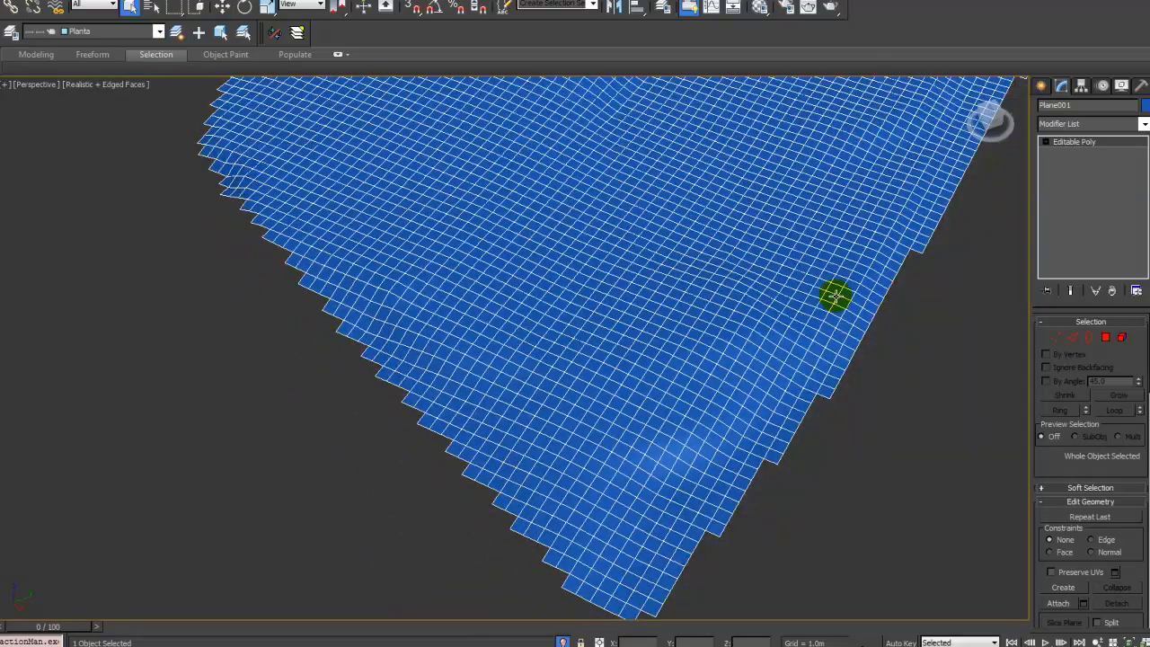
{"action": "middle_click_drag", "start_coordinate": [836, 296], "coordinate": [467, 449]}
{"action": "scroll", "coordinate": [765, 291], "scroll_direction": "down", "scroll_amount": 4}
{"action": "middle_click_drag", "start_coordinate": [847, 134], "coordinate": [763, 210]}
{"action": "scroll", "coordinate": [539, 126], "scroll_direction": "up", "scroll_amount": 2}
{"action": "middle_click_drag", "start_coordinate": [514, 153], "coordinate": [508, 175]}
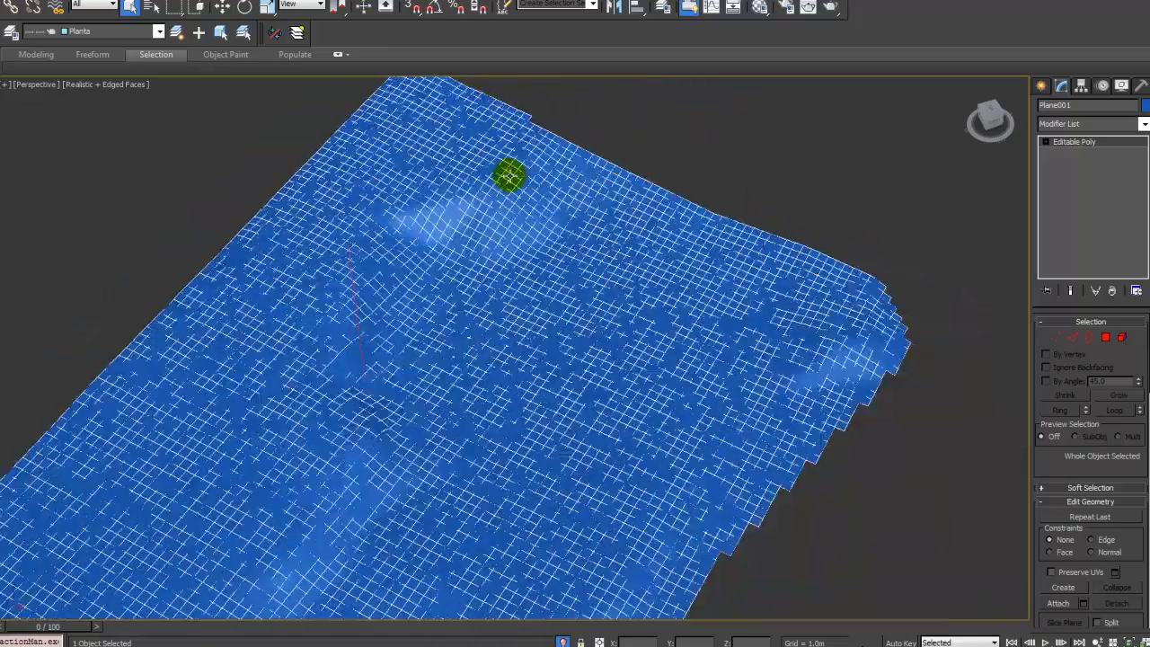
Step: View the terrain shaded from the top and end its isolation so the whole scene is shown
{"action": "key", "text": "t"}
{"action": "key", "text": "F3"}
{"action": "middle_click_drag", "start_coordinate": [531, 493], "coordinate": [557, 419]}
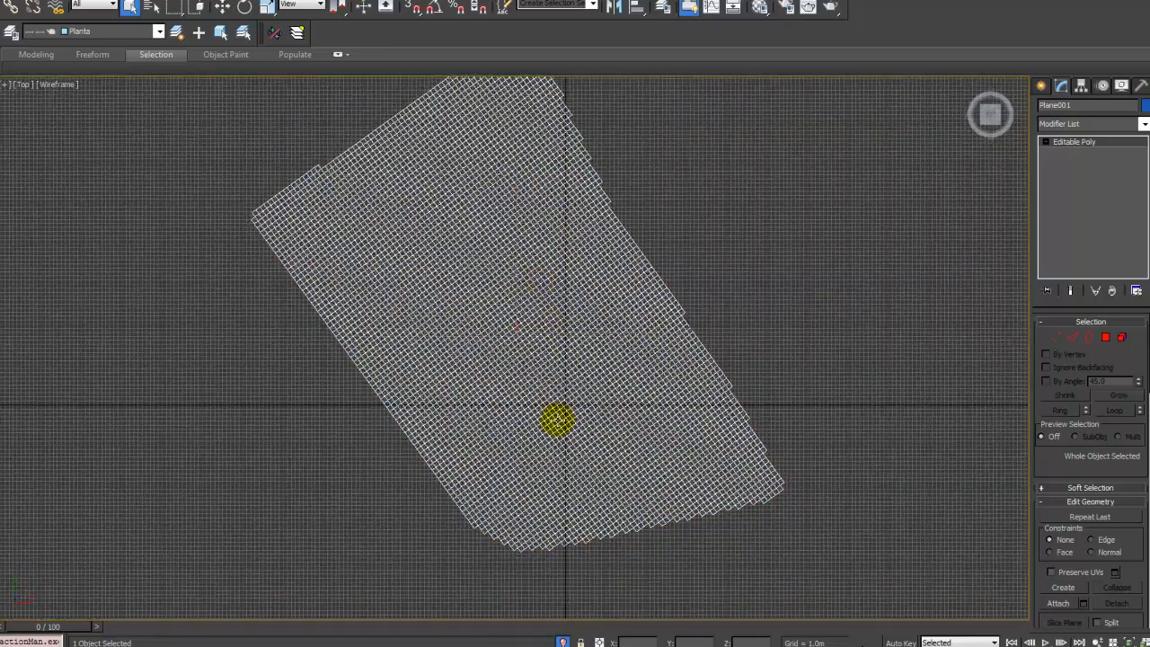
{"action": "key", "text": "F3"}
{"action": "left_click", "coordinate": [561, 639]}
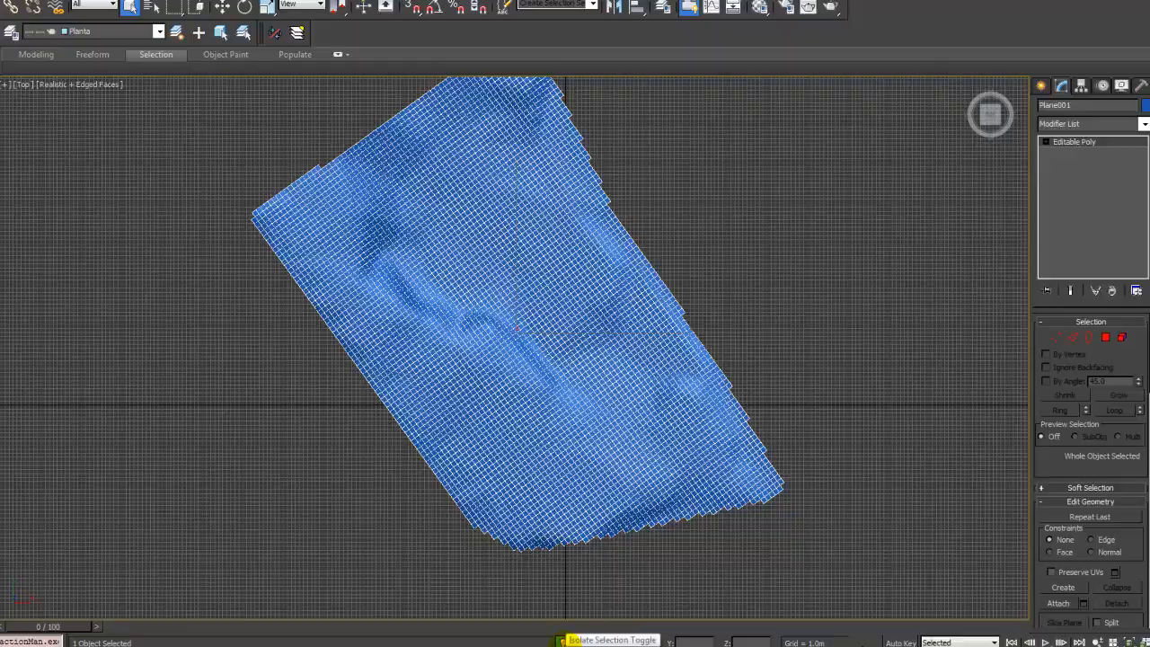
{"action": "left_click", "coordinate": [562, 640]}
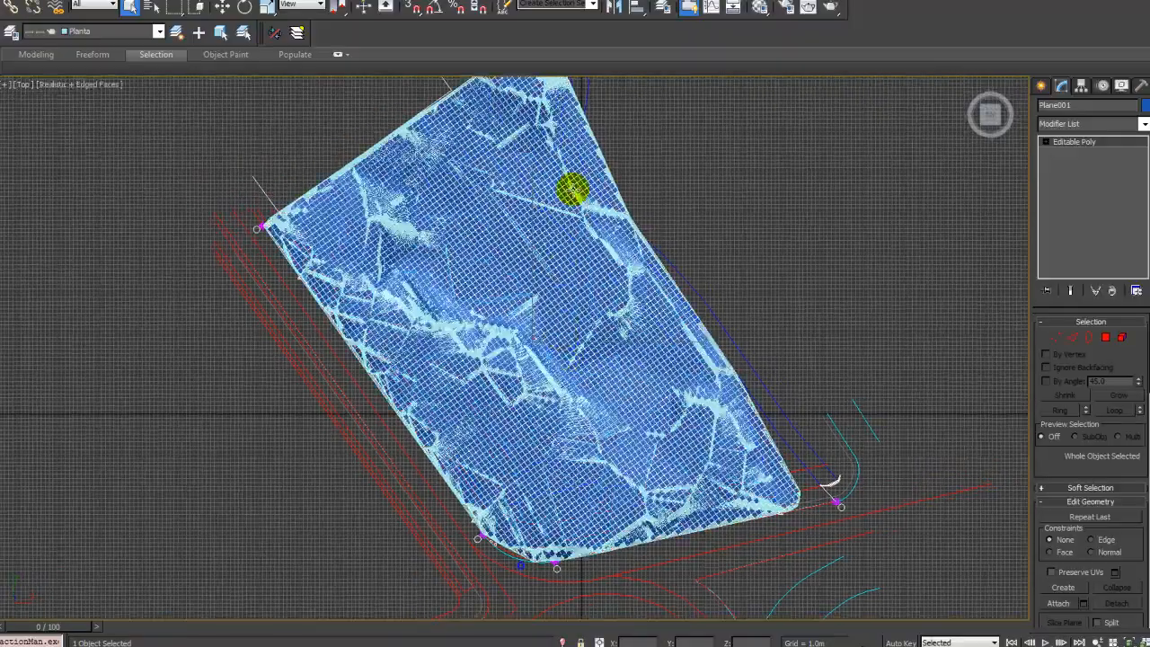
Step: Select the original triangulated terrain that overlaps the plane and hide it, keeping the shaded display with edged faces
{"action": "middle_click_drag", "start_coordinate": [632, 314], "coordinate": [532, 237], "text": "alt"}
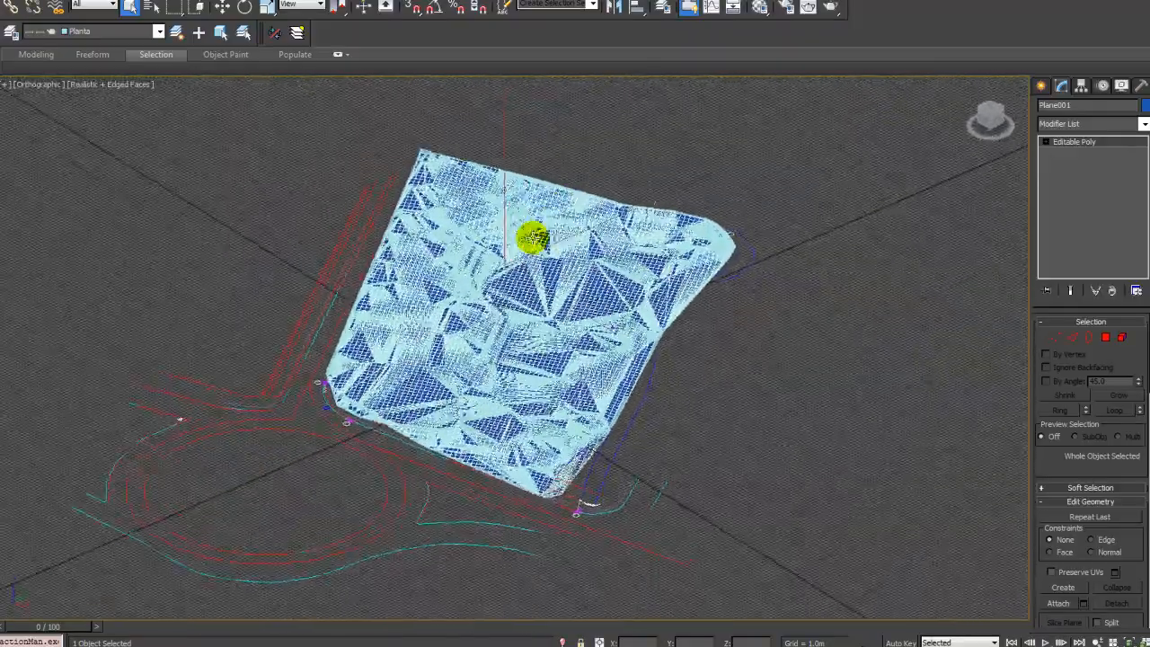
{"action": "scroll", "coordinate": [532, 238], "scroll_direction": "up", "scroll_amount": 6}
{"action": "key", "text": "F3"}
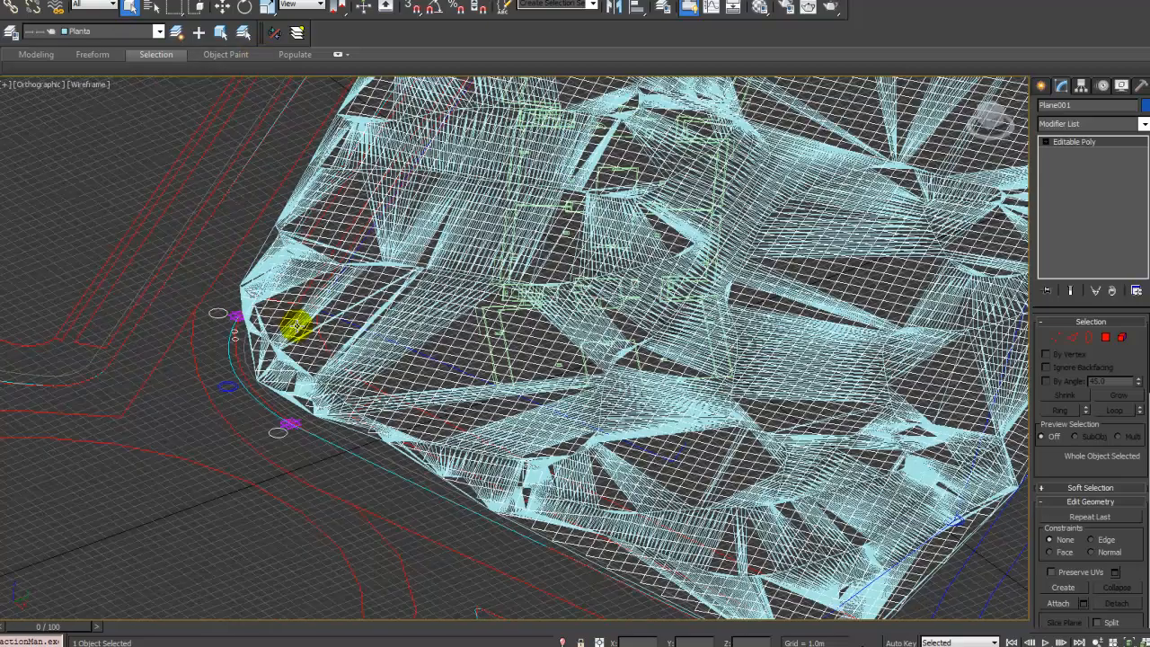
{"action": "scroll", "coordinate": [224, 299], "scroll_direction": "up", "scroll_amount": 3}
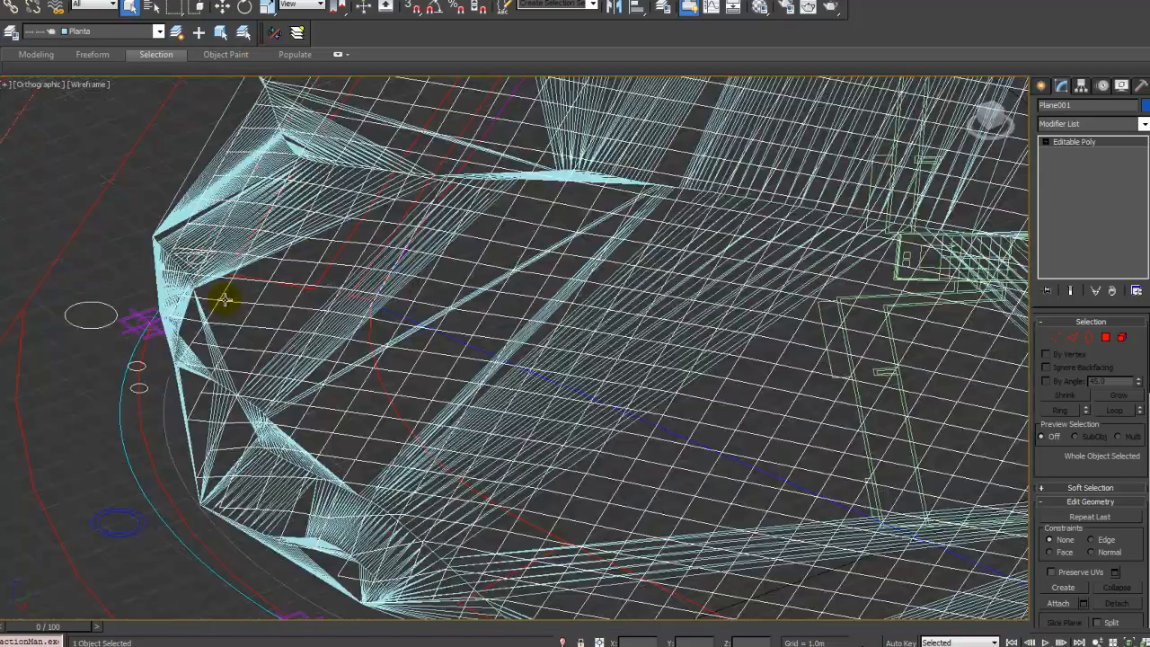
{"action": "left_click", "coordinate": [179, 222]}
{"action": "key", "text": "F3"}
{"action": "middle_click_drag", "start_coordinate": [431, 194], "coordinate": [427, 236]}
{"action": "scroll", "coordinate": [432, 238], "scroll_direction": "down", "scroll_amount": 4}
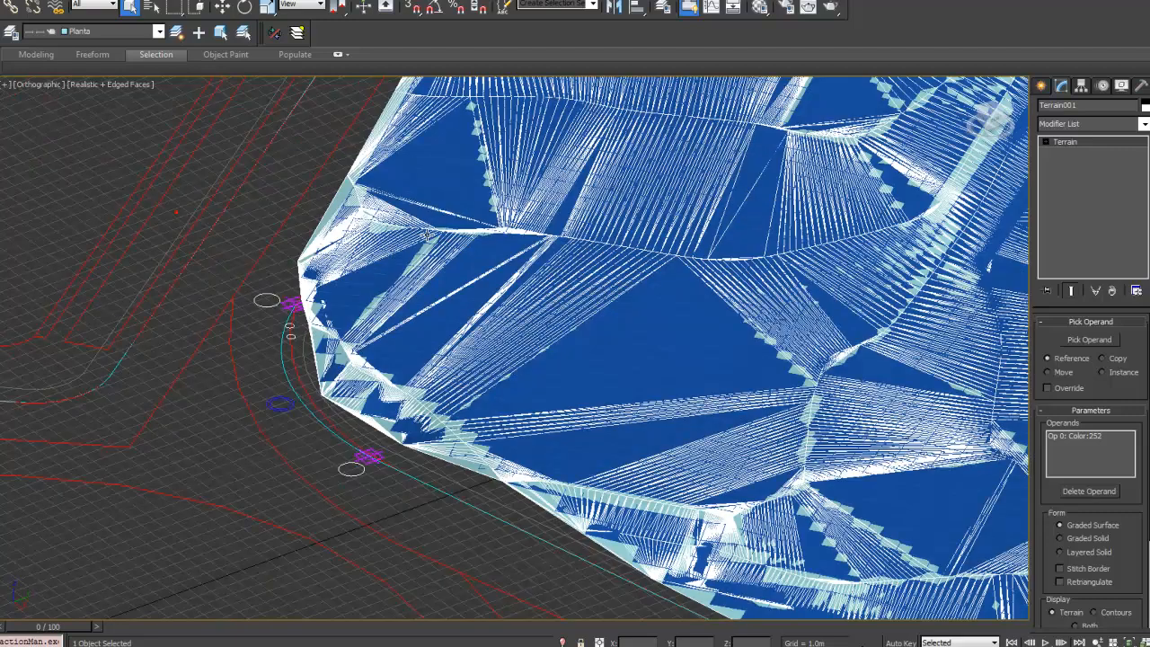
{"action": "right_click", "coordinate": [432, 236]}
{"action": "scroll", "coordinate": [328, 225], "scroll_direction": "up", "scroll_amount": 4}
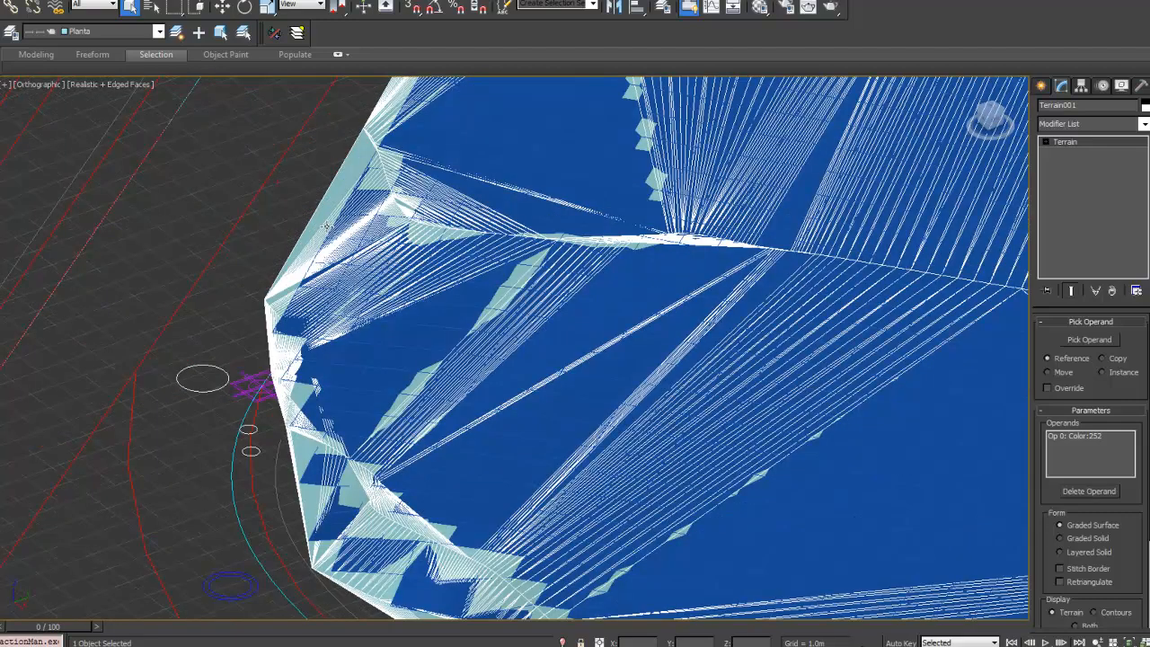
{"action": "key", "text": "F3"}
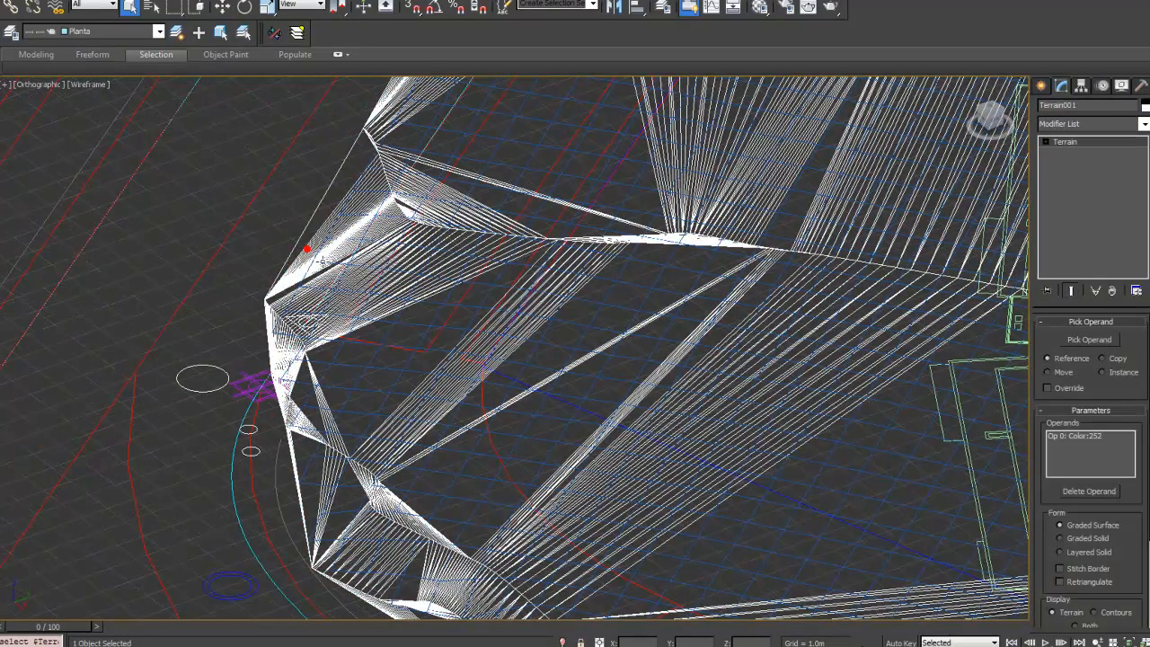
{"action": "right_click", "coordinate": [312, 259]}
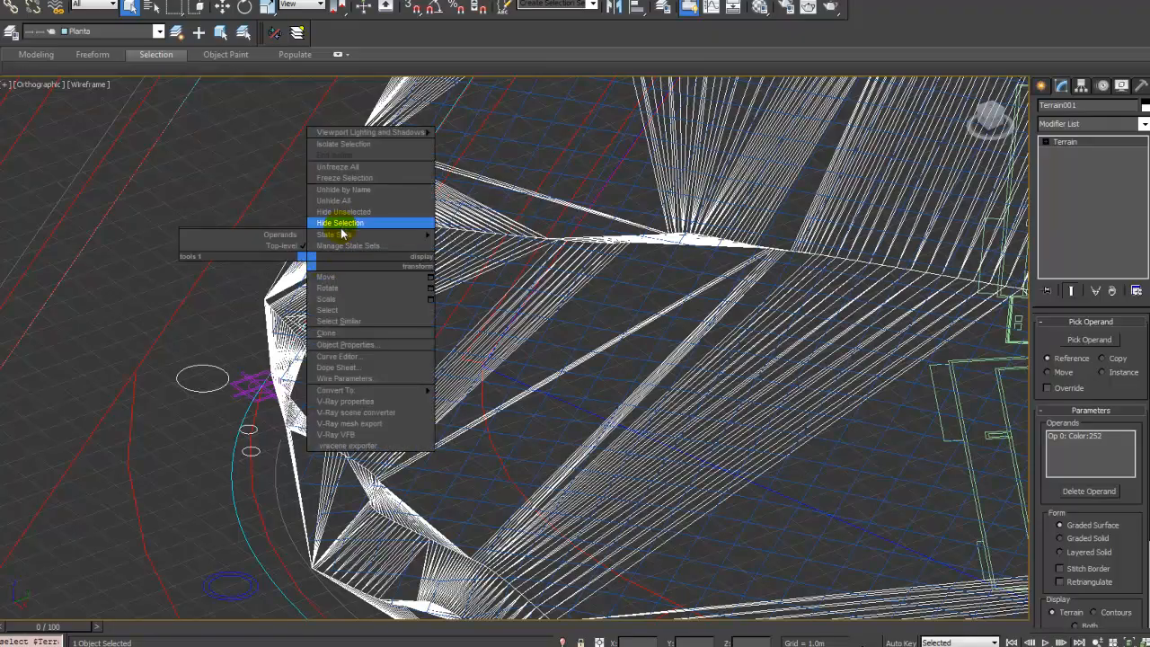
{"action": "left_click", "coordinate": [340, 226]}
{"action": "scroll", "coordinate": [418, 289], "scroll_direction": "down", "scroll_amount": 6}
{"action": "key", "text": "F3"}
Step: Select the conformed plane and pick its whole outer edge at Border level
{"action": "left_click", "coordinate": [548, 296]}
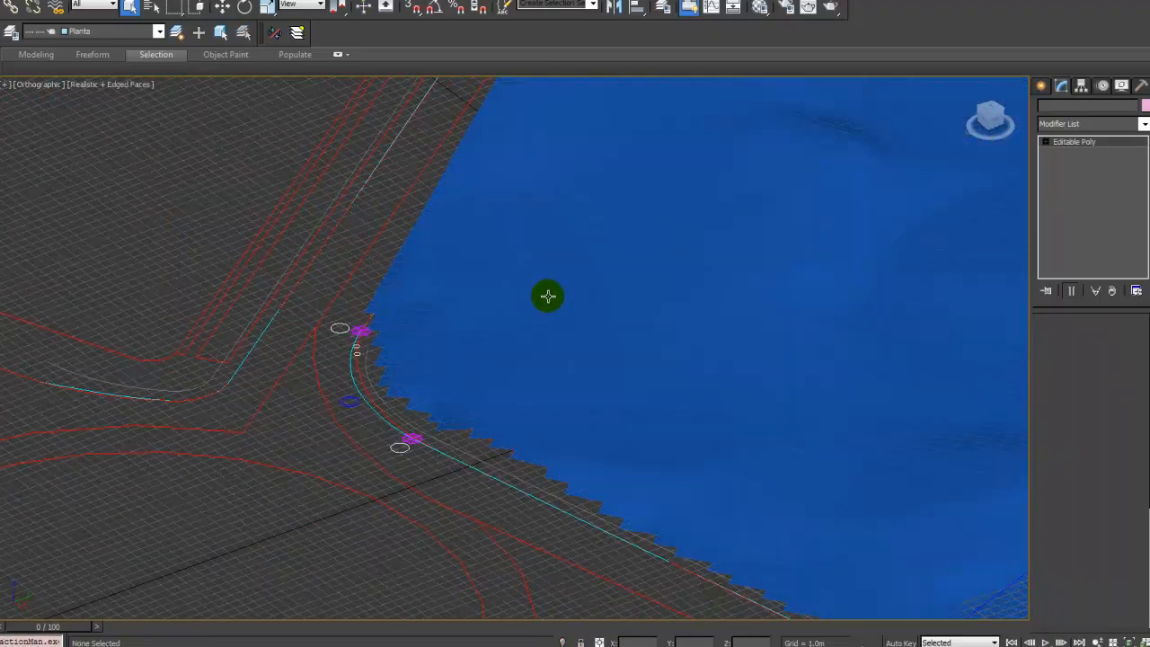
{"action": "left_click", "coordinate": [548, 296]}
{"action": "scroll", "coordinate": [495, 297], "scroll_direction": "down", "scroll_amount": 6}
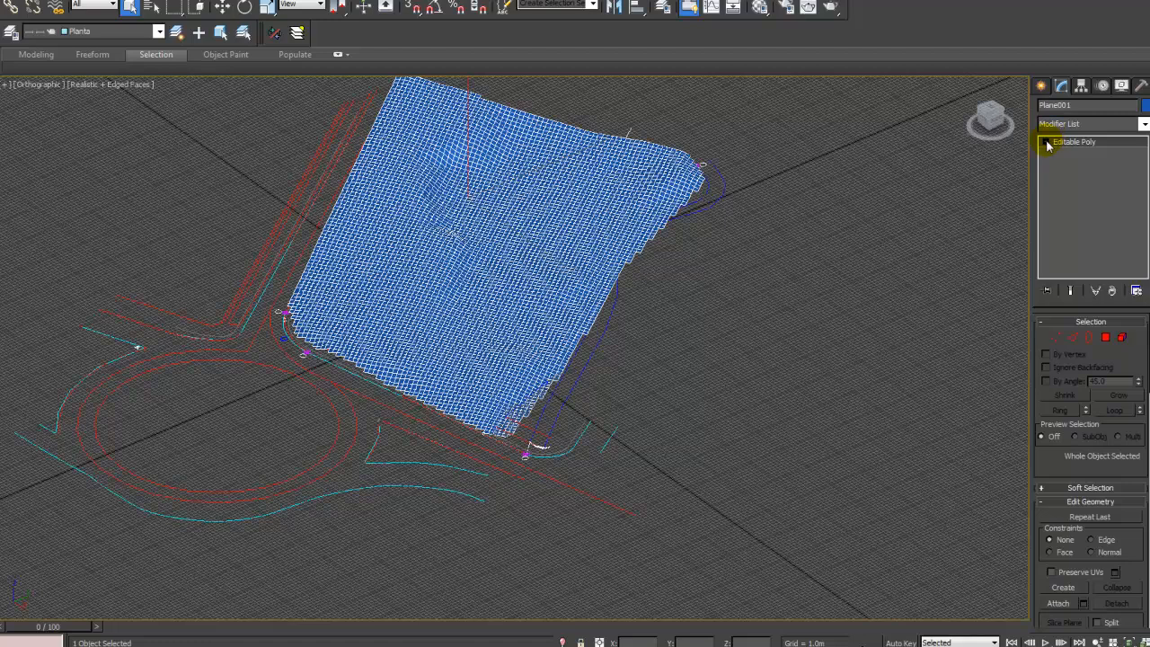
{"action": "left_click", "coordinate": [1075, 186]}
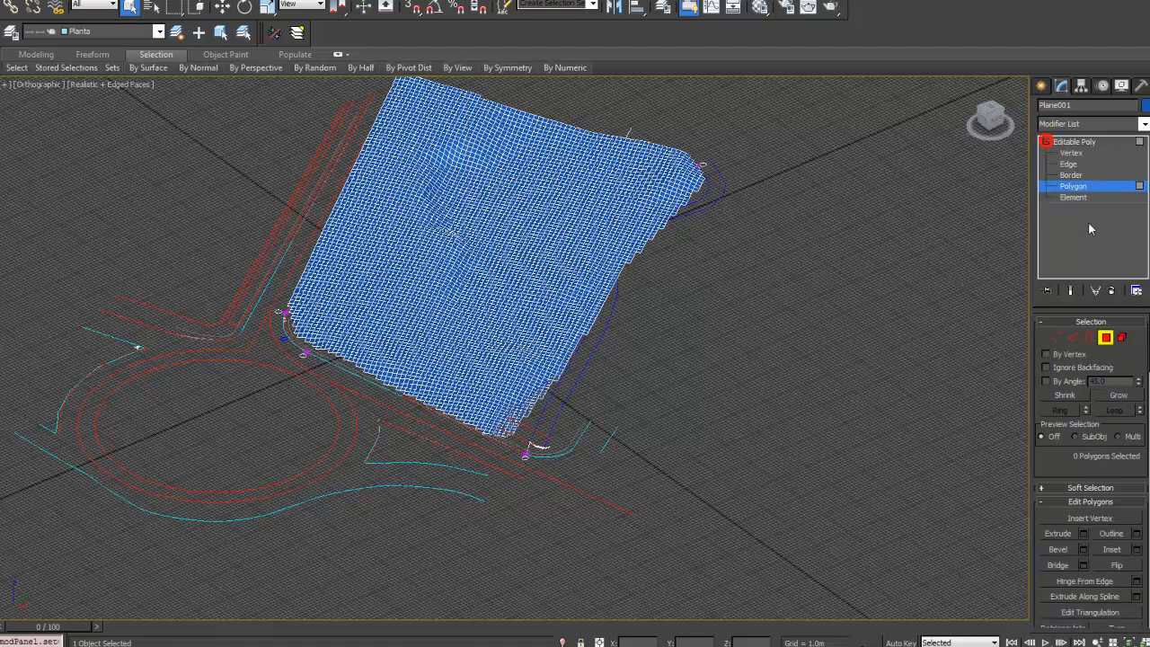
{"action": "left_click", "coordinate": [1072, 175]}
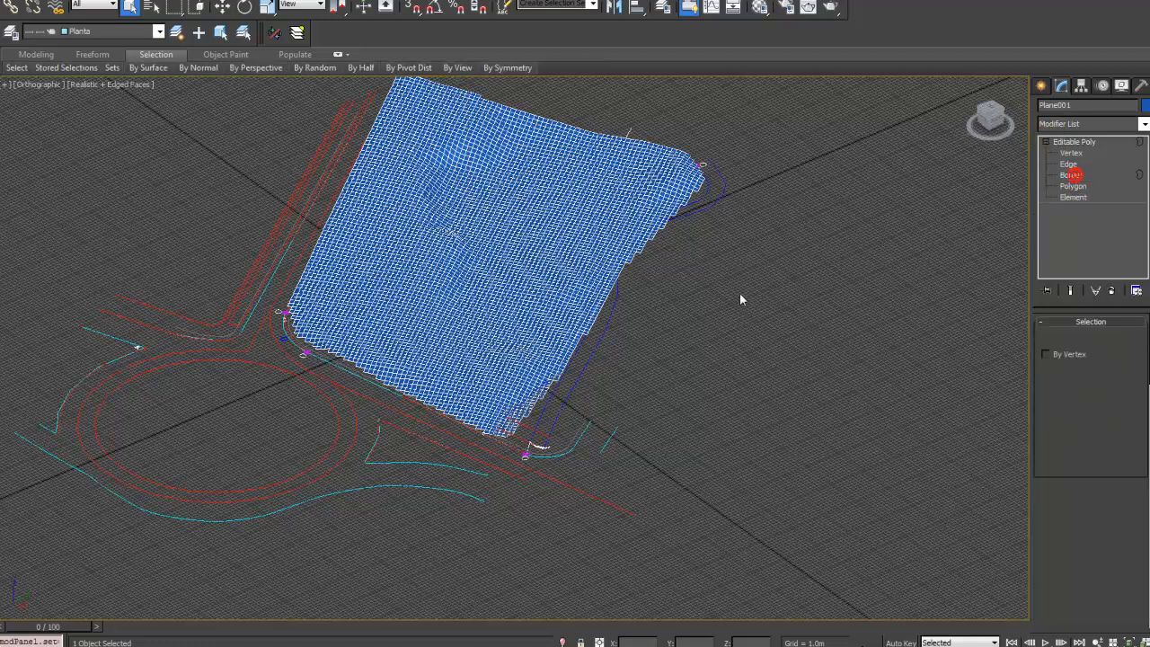
{"action": "left_click", "coordinate": [620, 272]}
Step: Scale the plane's border outward while extruding it, adding a band of new polygons around the terrain, and check it from the top
{"action": "middle_click_drag", "start_coordinate": [535, 279], "coordinate": [566, 280]}
{"action": "scroll", "coordinate": [288, 336], "scroll_direction": "up", "scroll_amount": 8}
{"action": "scroll", "coordinate": [472, 267], "scroll_direction": "down", "scroll_amount": 6}
{"action": "middle_click_drag", "start_coordinate": [700, 235], "coordinate": [482, 268]}
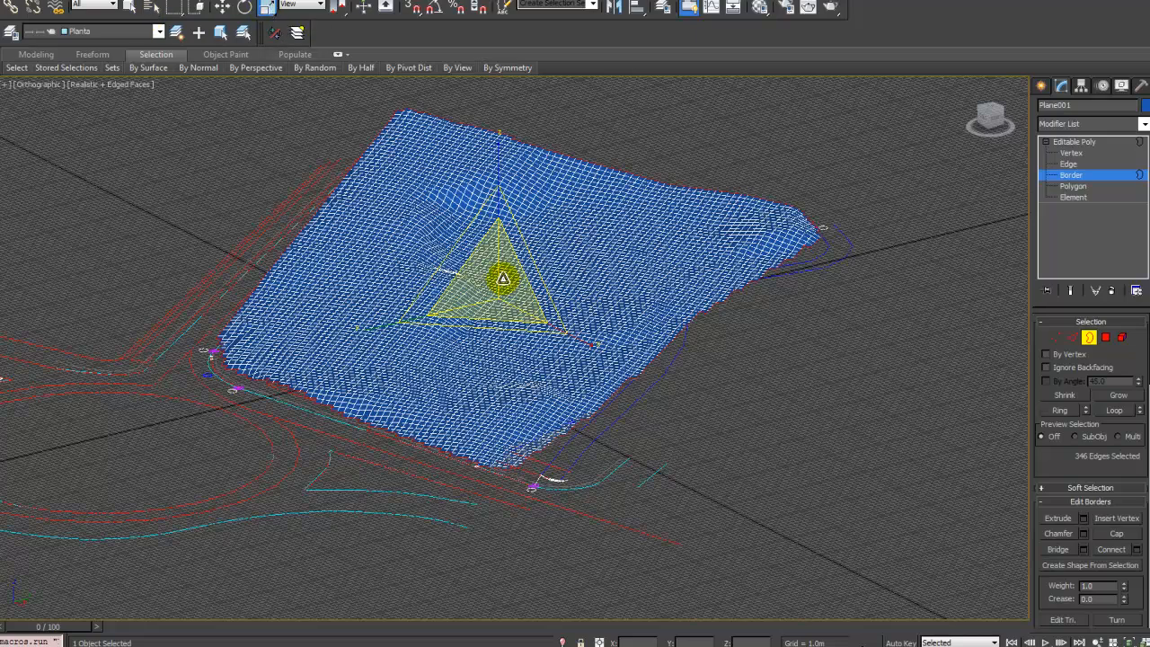
{"action": "left_click_drag", "start_coordinate": [501, 285], "coordinate": [491, 272], "text": "shift"}
{"action": "middle_click_drag", "start_coordinate": [491, 264], "coordinate": [422, 257], "text": "alt"}
{"action": "key", "text": "t"}
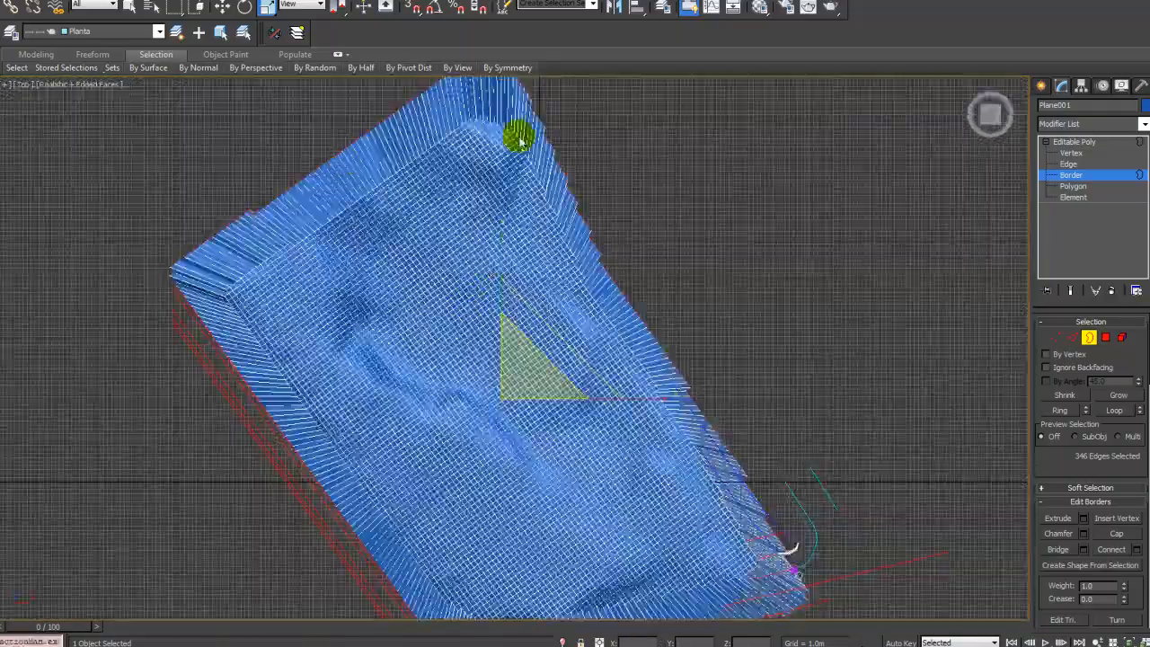
Step: Isolate the terrain plane and inspect the new outer band with edged faces shown
{"action": "key", "text": "alt+x"}
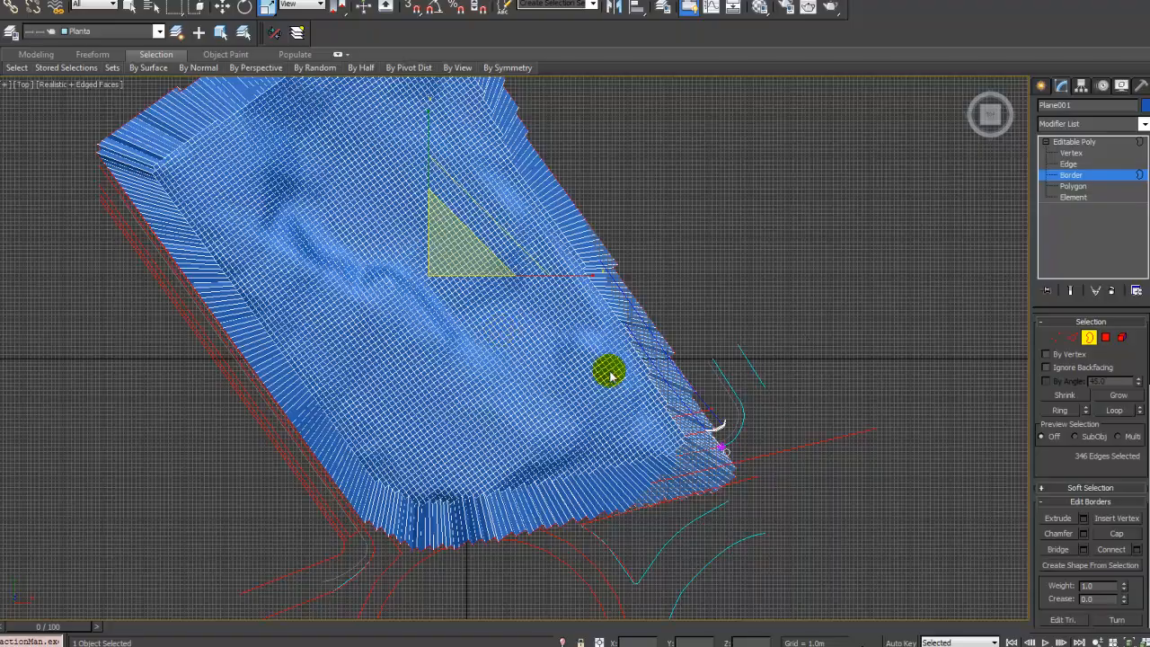
{"action": "middle_click_drag", "start_coordinate": [611, 374], "coordinate": [274, 389], "text": "alt"}
{"action": "key", "text": "F4"}
{"action": "scroll", "coordinate": [545, 372], "scroll_direction": "up", "scroll_amount": 3}
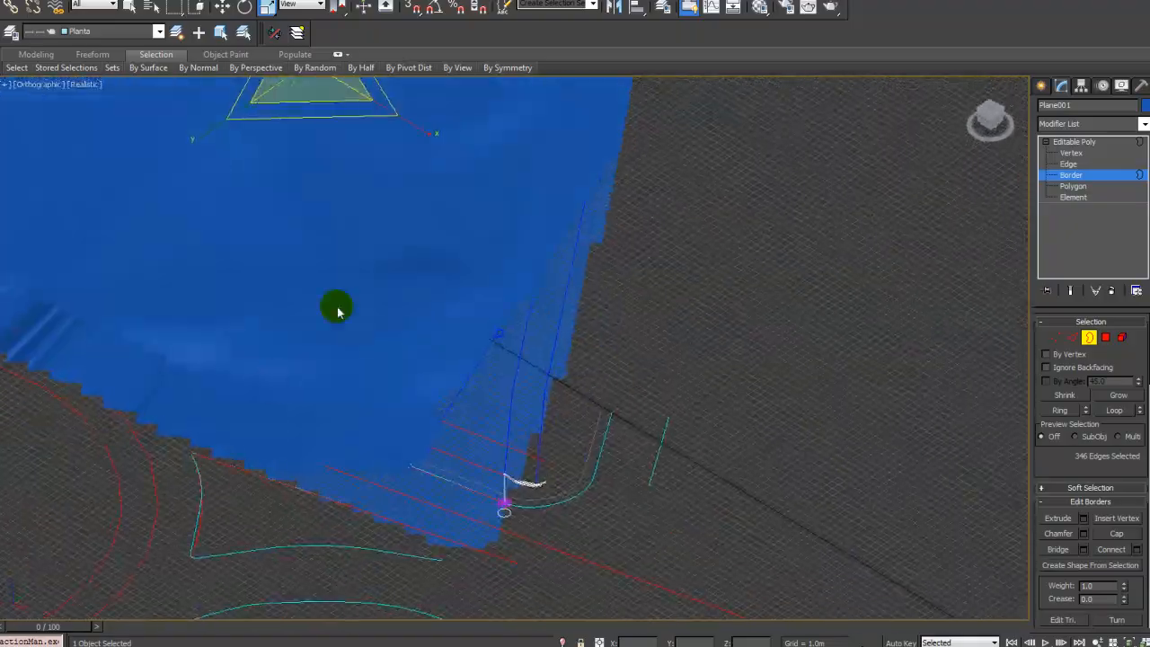
{"action": "key", "text": "alt+q"}
{"action": "key", "text": "F4"}
{"action": "scroll", "coordinate": [503, 454], "scroll_direction": "up", "scroll_amount": 5}
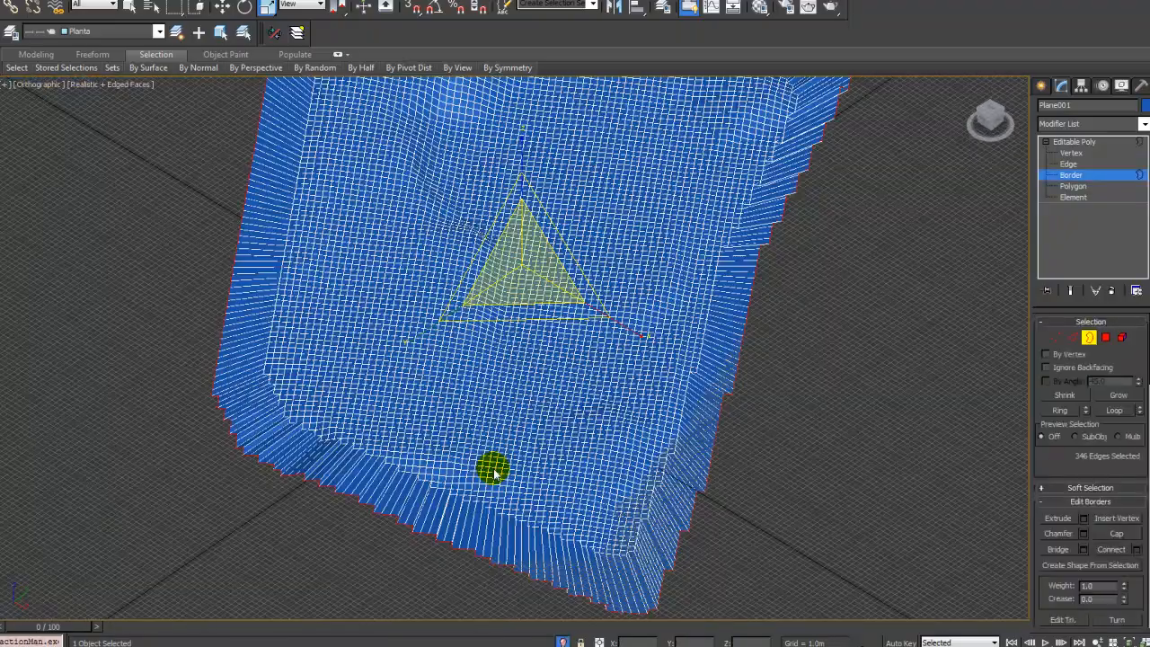
{"action": "middle_click_drag", "start_coordinate": [346, 473], "coordinate": [650, 262], "text": "alt"}
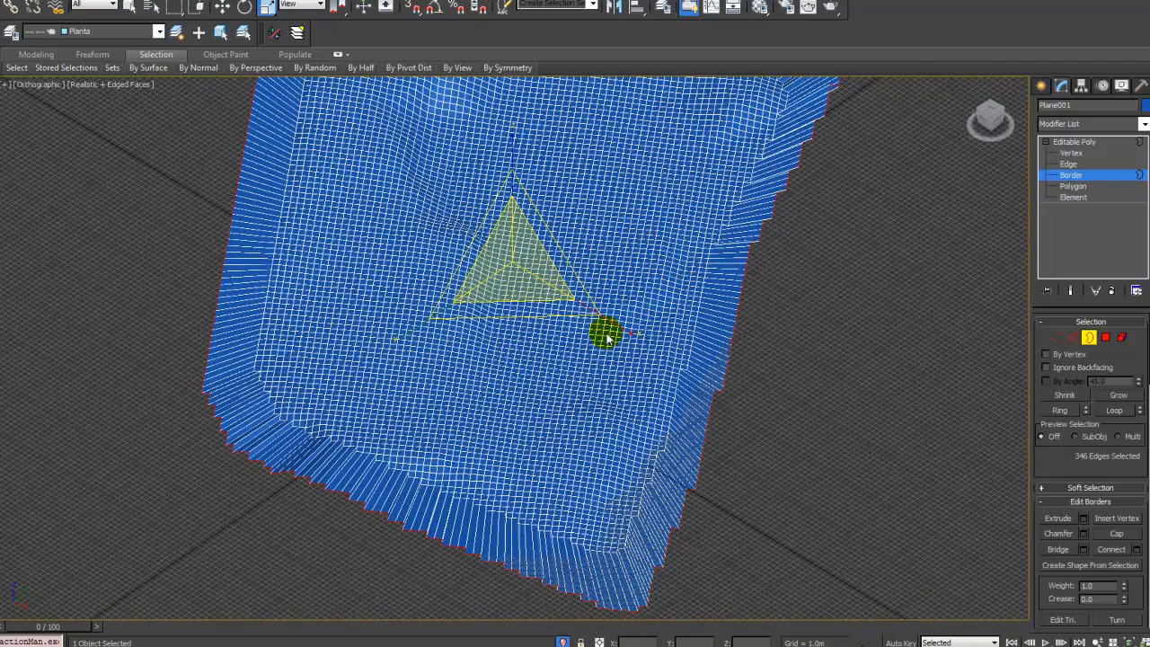
{"action": "middle_click_drag", "start_coordinate": [663, 329], "coordinate": [657, 320]}
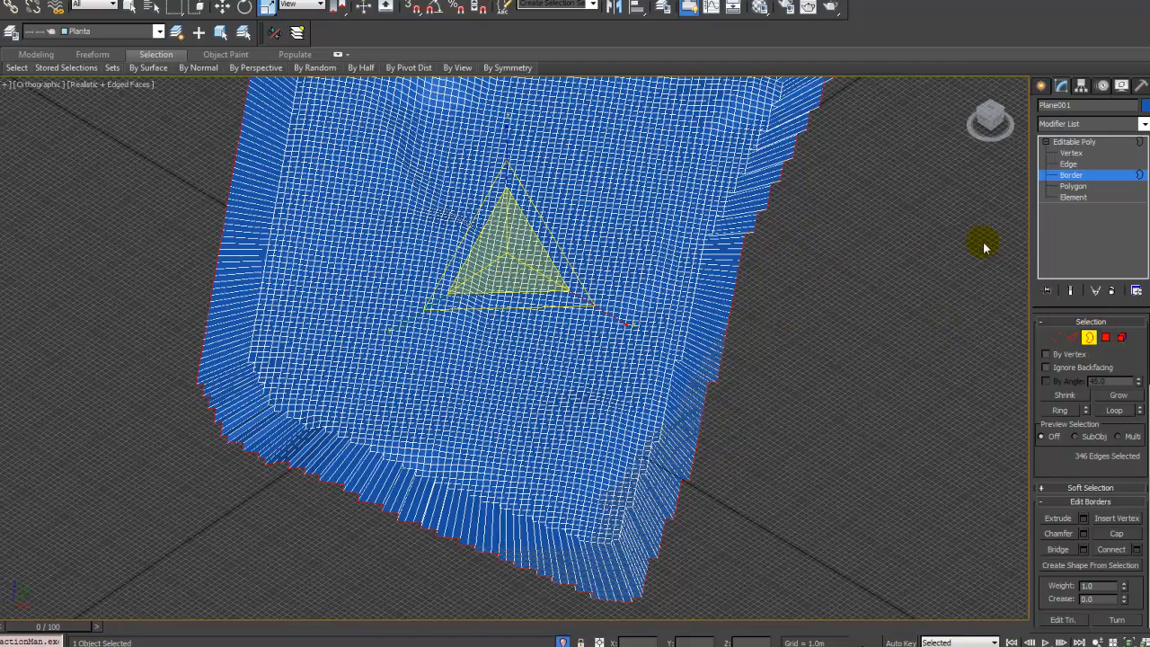
Step: Convert the border selection into a polygon selection covering the extruded outer band and return to the plain Select tool
{"action": "left_click", "coordinate": [1108, 341], "text": "ctrl"}
{"action": "key", "text": "4"}
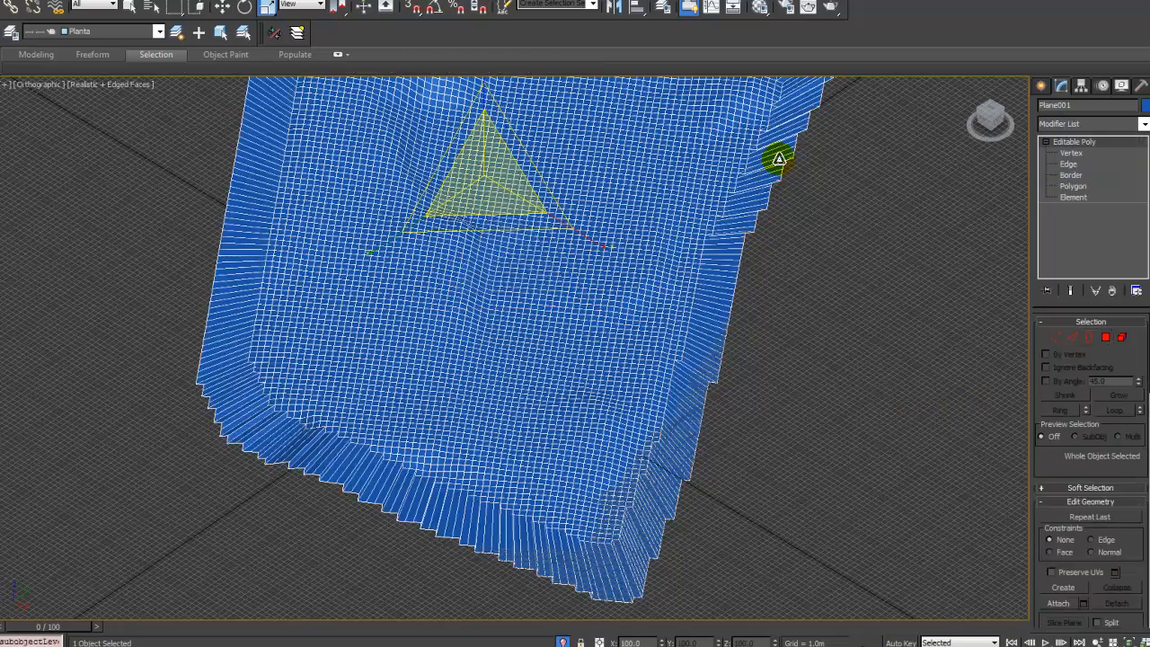
{"action": "left_click", "coordinate": [1107, 337]}
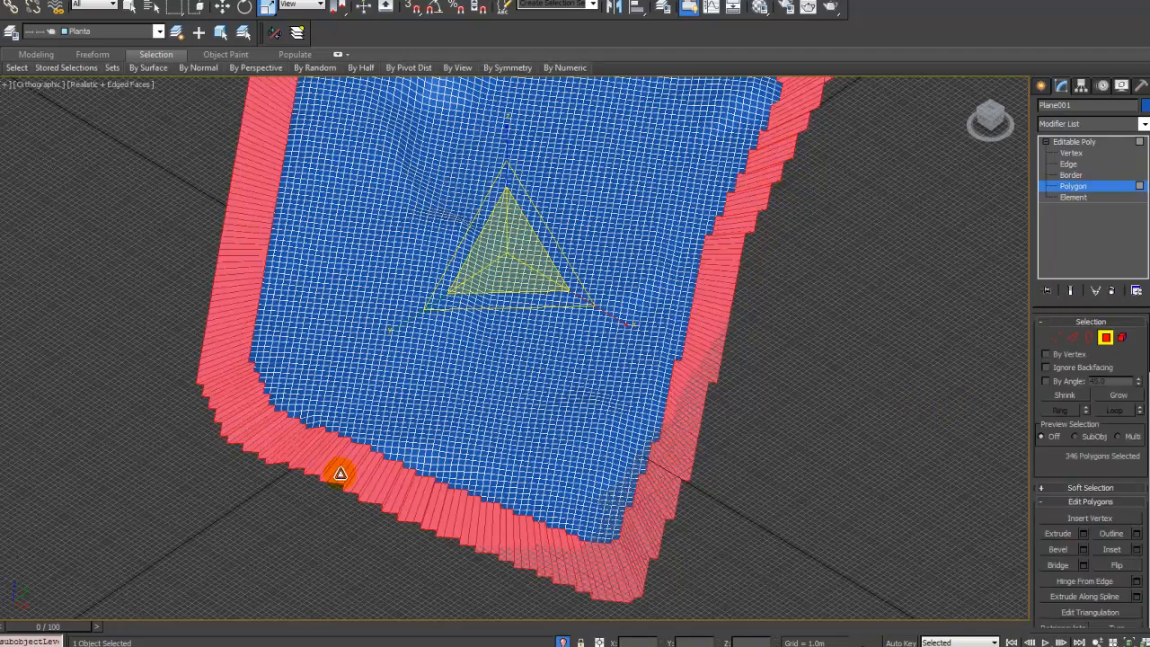
{"action": "left_click", "coordinate": [132, 13]}
Step: Open the Relax settings for the selected outer band and set the amount to 1.0 with 19 iterations
{"action": "middle_click_drag", "start_coordinate": [503, 172], "coordinate": [433, 268]}
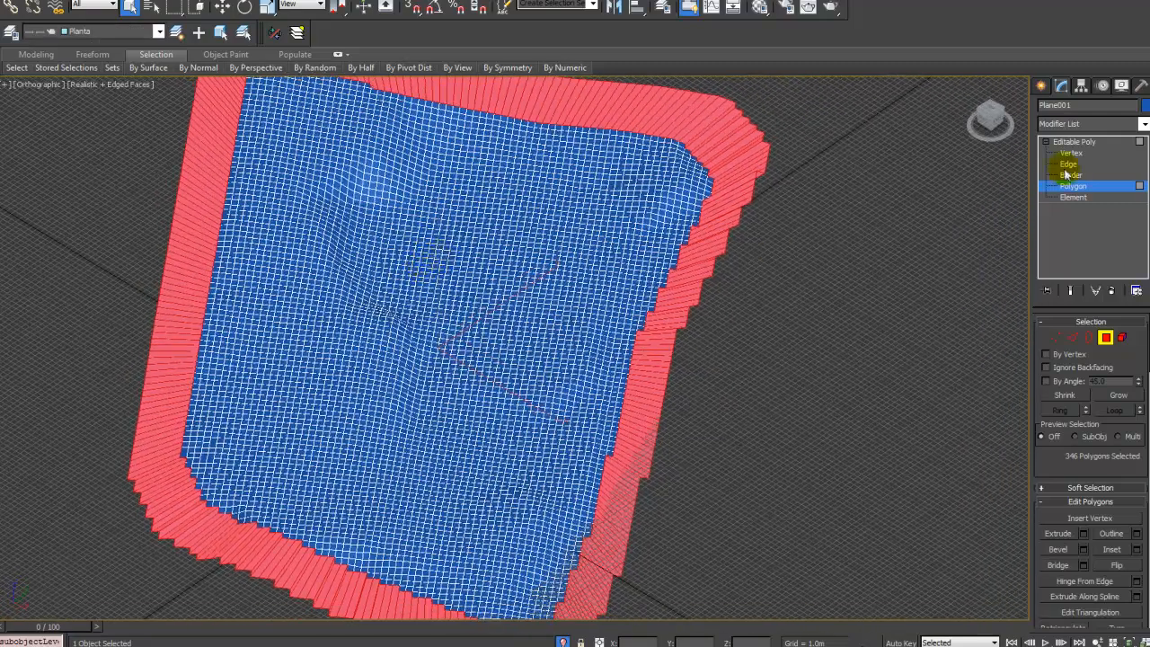
{"action": "scroll", "coordinate": [1095, 478], "scroll_direction": "down", "scroll_amount": 5}
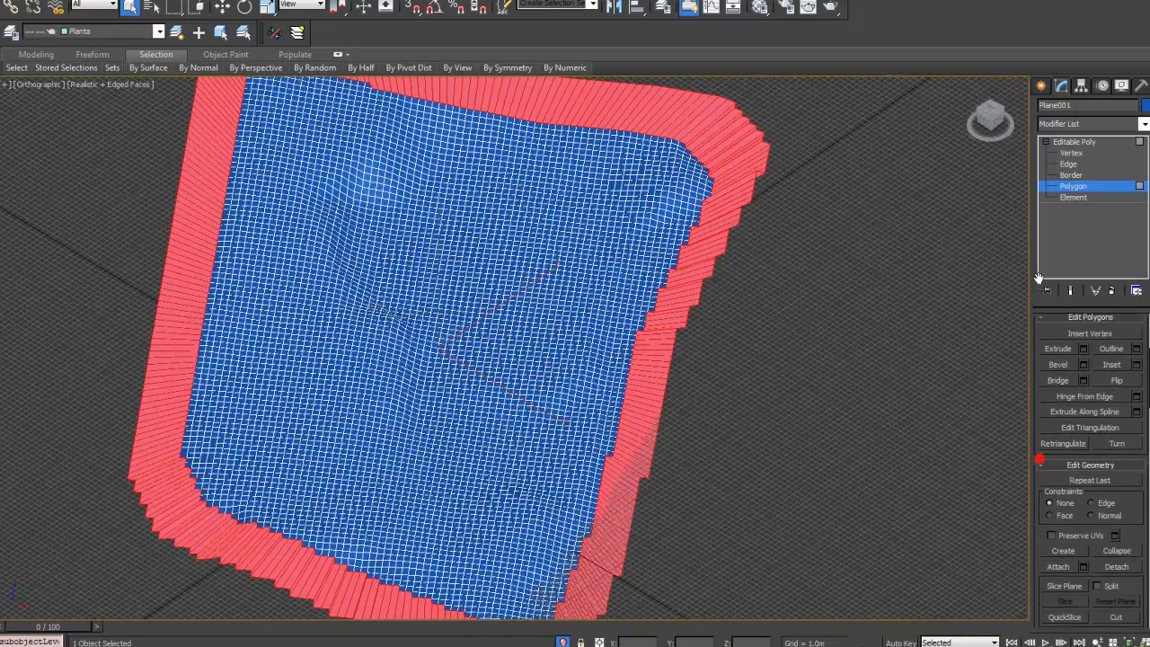
{"action": "scroll", "coordinate": [1144, 473], "scroll_direction": "down", "scroll_amount": 5}
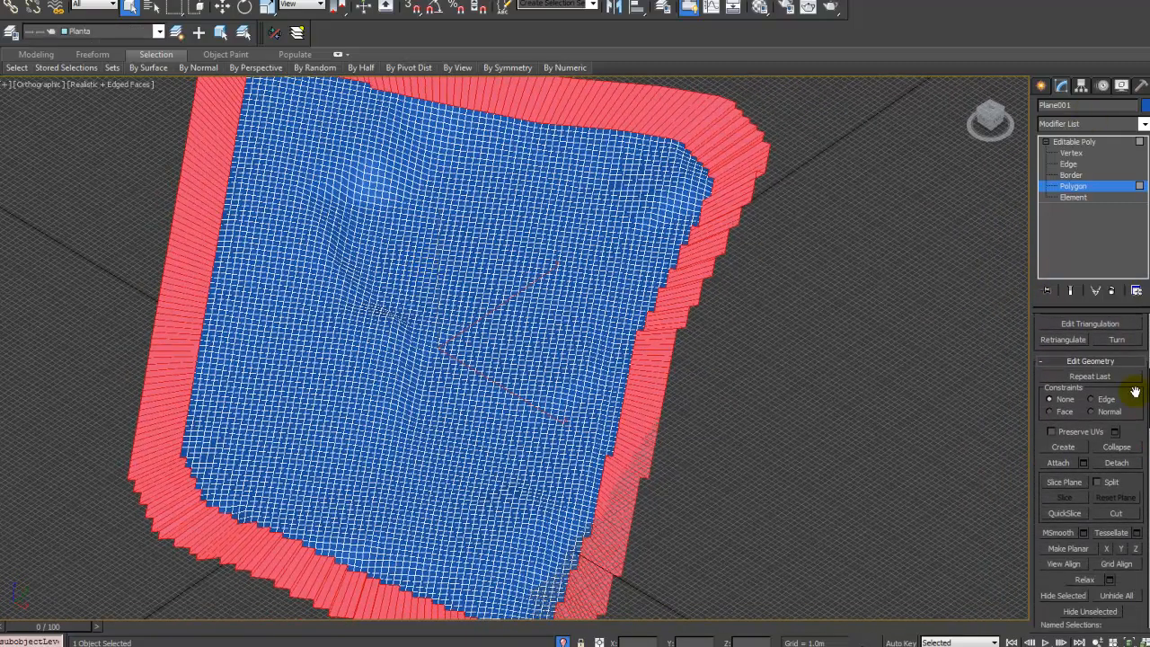
{"action": "left_click_drag", "start_coordinate": [1144, 467], "coordinate": [1145, 415]}
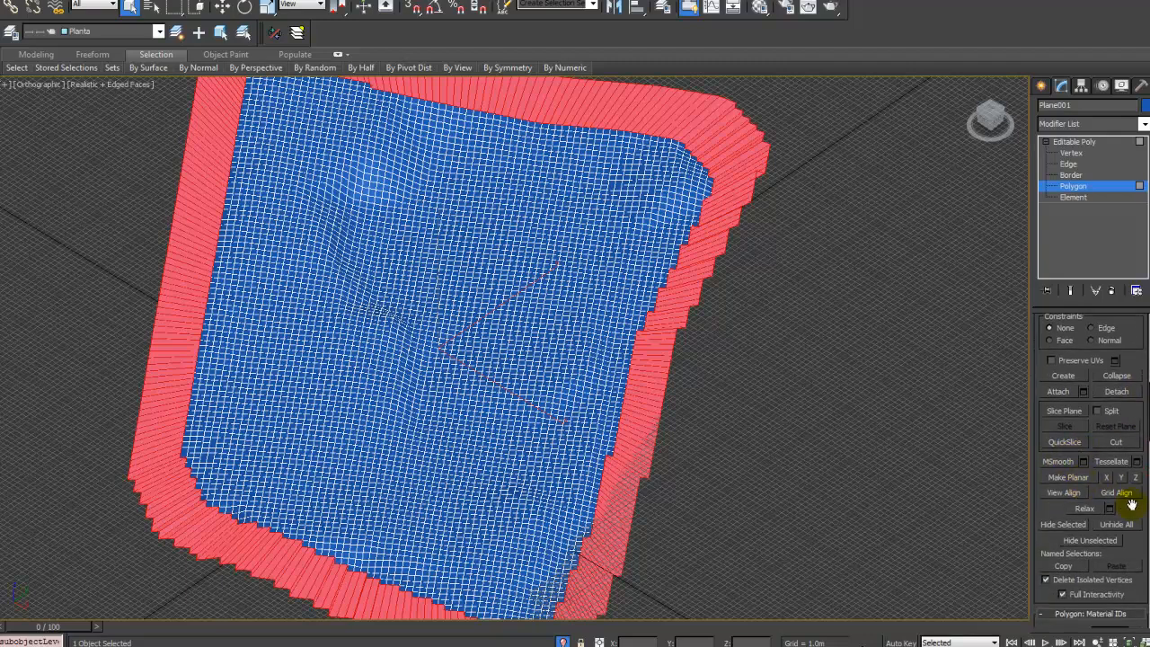
{"action": "left_click_drag", "start_coordinate": [1137, 511], "coordinate": [1119, 488]}
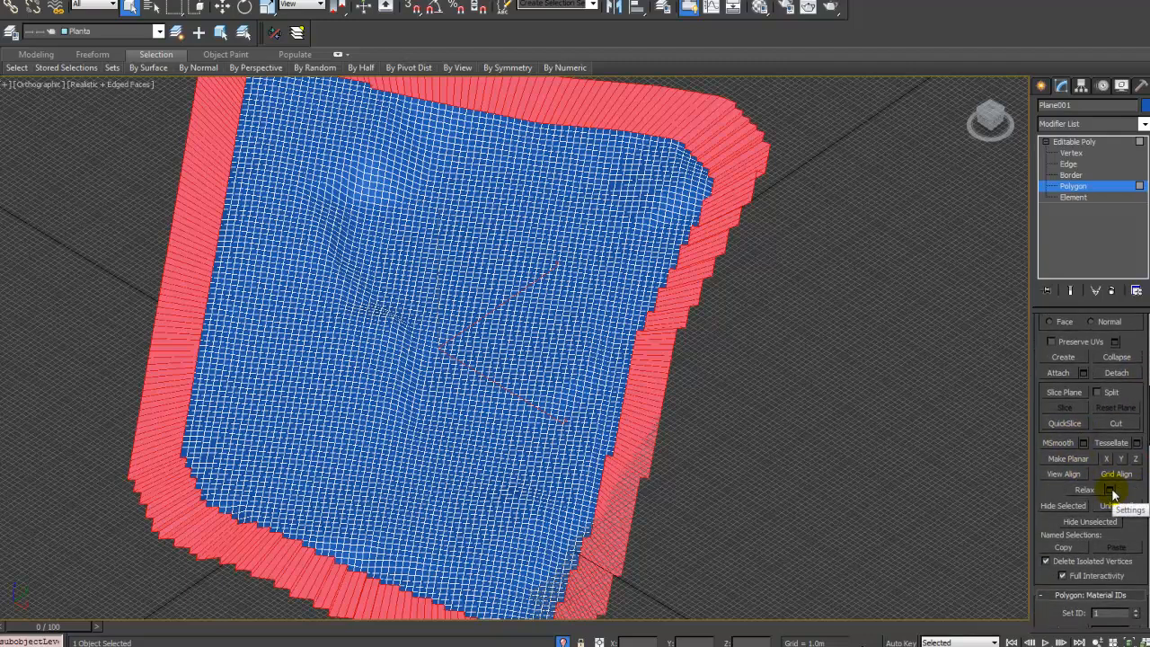
{"action": "left_click", "coordinate": [1071, 491]}
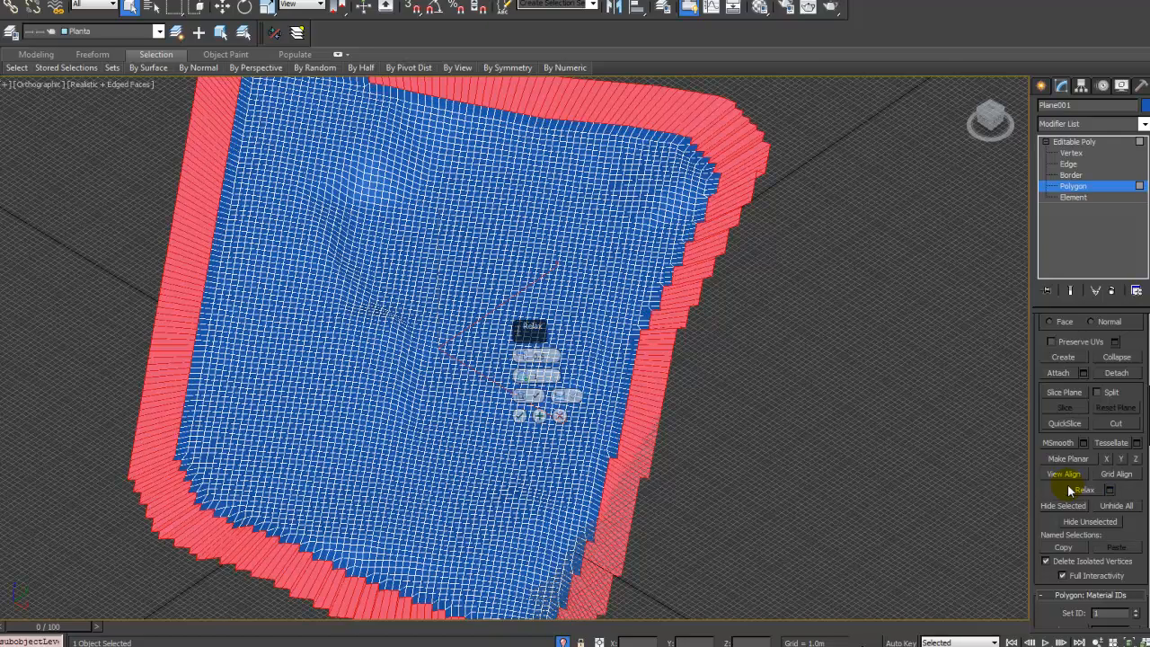
{"action": "left_click_drag", "start_coordinate": [530, 334], "coordinate": [816, 286]}
{"action": "key", "text": "p"}
{"action": "middle_click_drag", "start_coordinate": [700, 340], "coordinate": [674, 354], "text": "alt"}
{"action": "scroll", "coordinate": [672, 464], "scroll_direction": "up", "scroll_amount": 4}
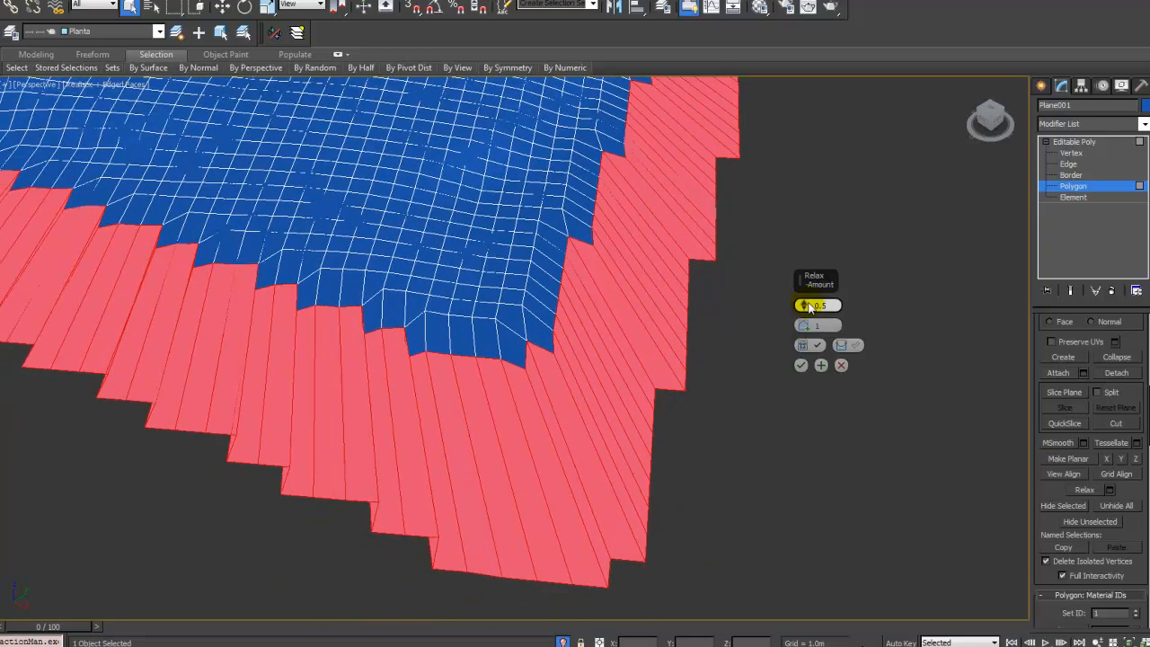
{"action": "left_click_drag", "start_coordinate": [804, 306], "coordinate": [805, 283]}
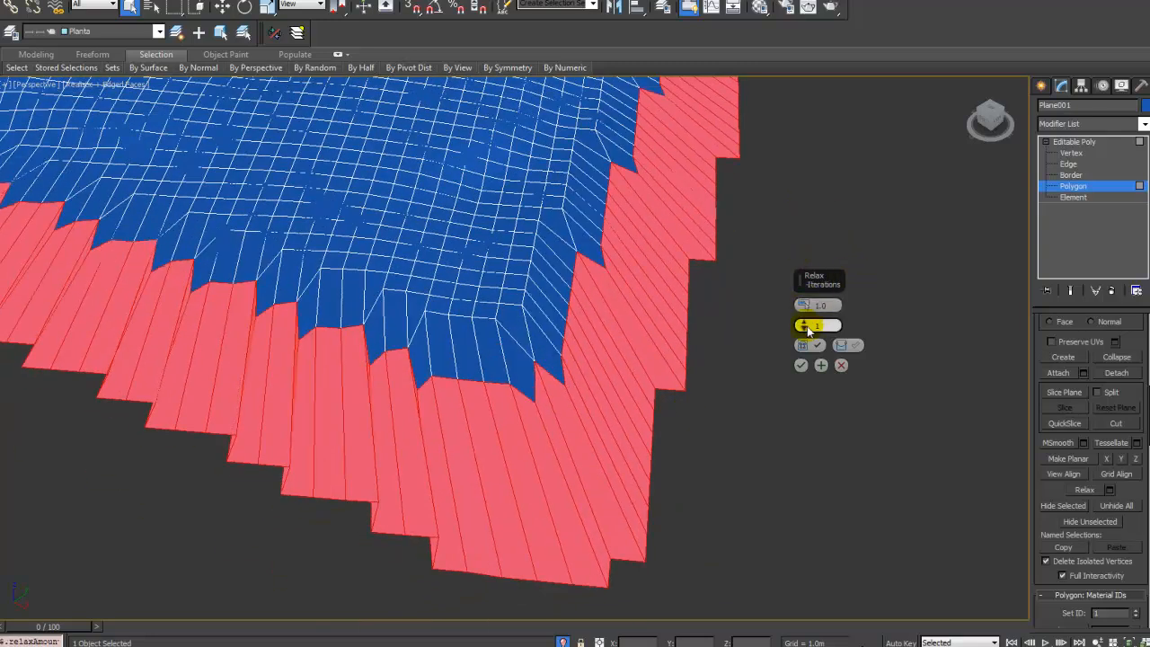
{"action": "left_click_drag", "start_coordinate": [803, 325], "coordinate": [798, 272]}
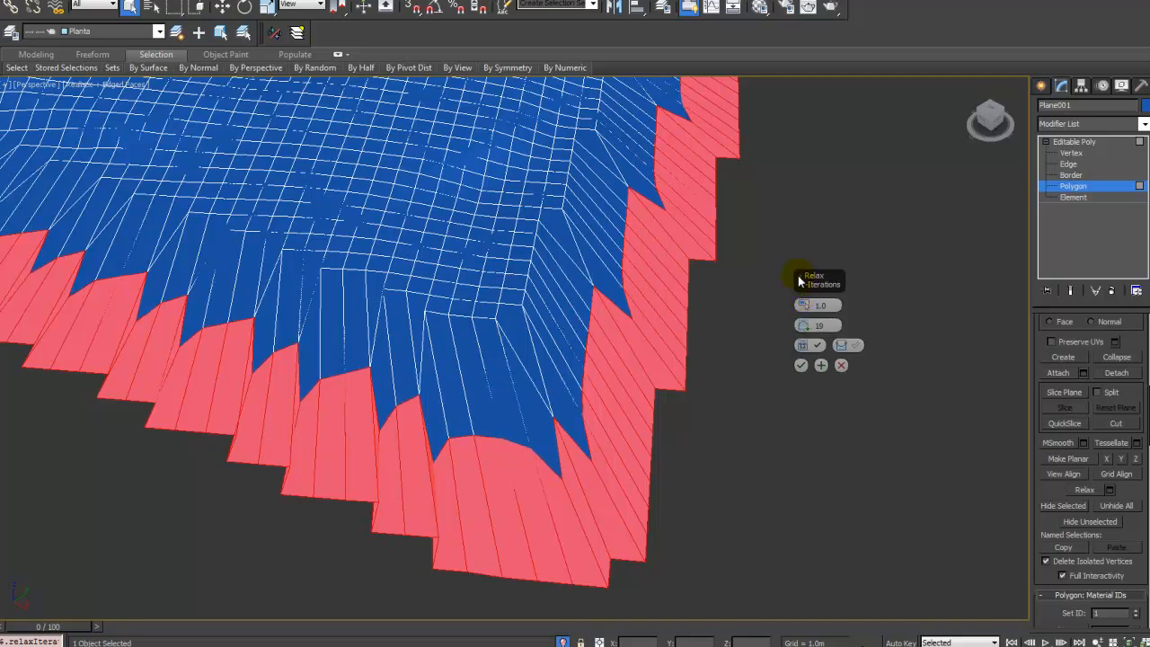
Step: Compare Relax with and without Hold Boundary Points, leave the option off and set the iterations to 20
{"action": "left_click", "coordinate": [818, 348]}
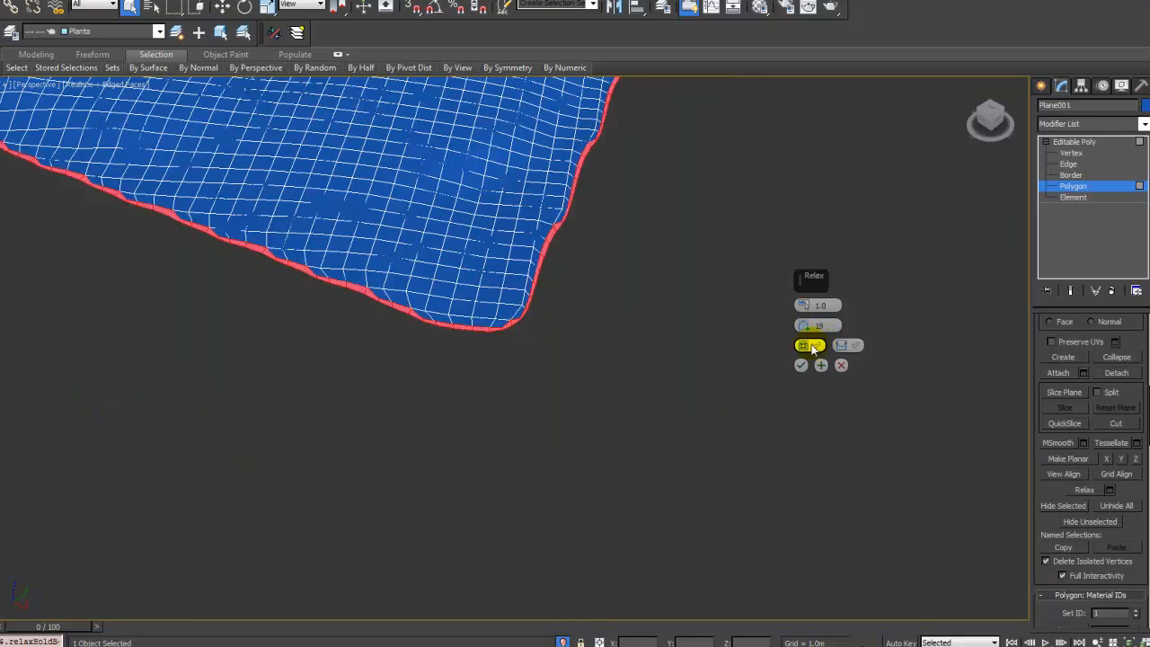
{"action": "left_click", "coordinate": [818, 349]}
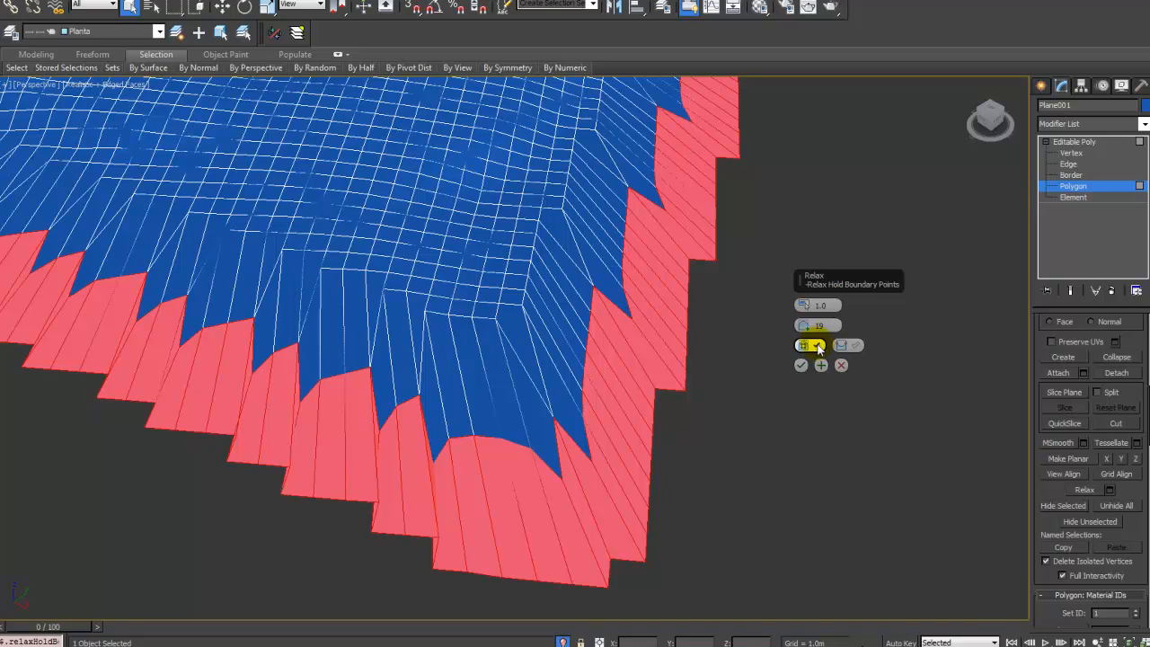
{"action": "left_click", "coordinate": [817, 346]}
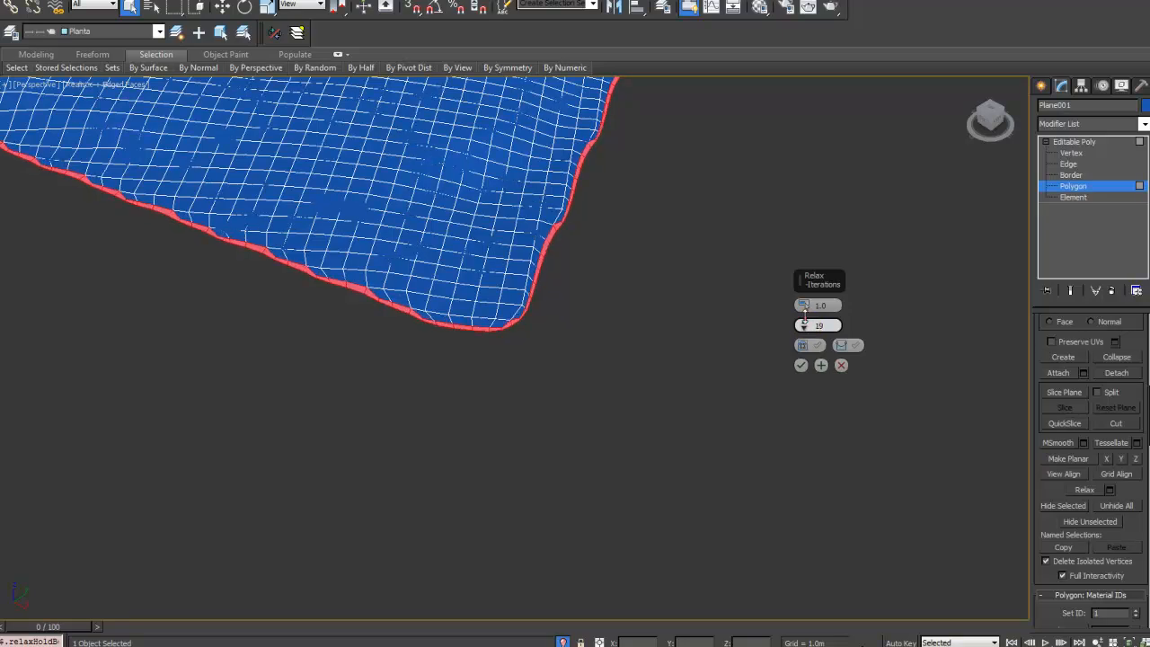
{"action": "mouse_move", "coordinate": [804, 317]}
{"action": "left_mouse_down"}
{"action": "mouse_move", "coordinate": [800, 364]}
{"action": "mouse_move", "coordinate": [811, 314]}
{"action": "left_mouse_up"}
Step: Examine the relaxed outer band along the terrain's sides and rounded corners
{"action": "middle_click_drag", "start_coordinate": [566, 207], "coordinate": [557, 320]}
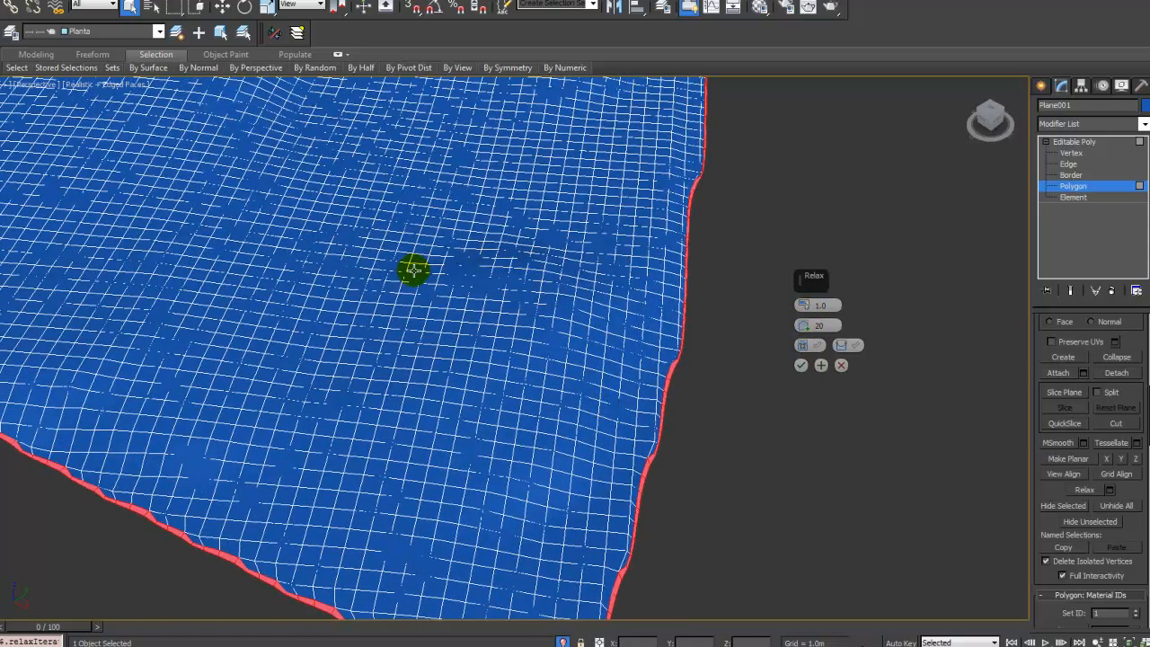
{"action": "scroll", "coordinate": [414, 270], "scroll_direction": "down", "scroll_amount": 3}
{"action": "middle_click_drag", "start_coordinate": [413, 269], "coordinate": [557, 372]}
{"action": "scroll", "coordinate": [213, 336], "scroll_direction": "up", "scroll_amount": 6}
{"action": "scroll", "coordinate": [203, 279], "scroll_direction": "down", "scroll_amount": 3}
{"action": "middle_click_drag", "start_coordinate": [74, 236], "coordinate": [207, 330]}
{"action": "scroll", "coordinate": [206, 331], "scroll_direction": "up", "scroll_amount": 3}
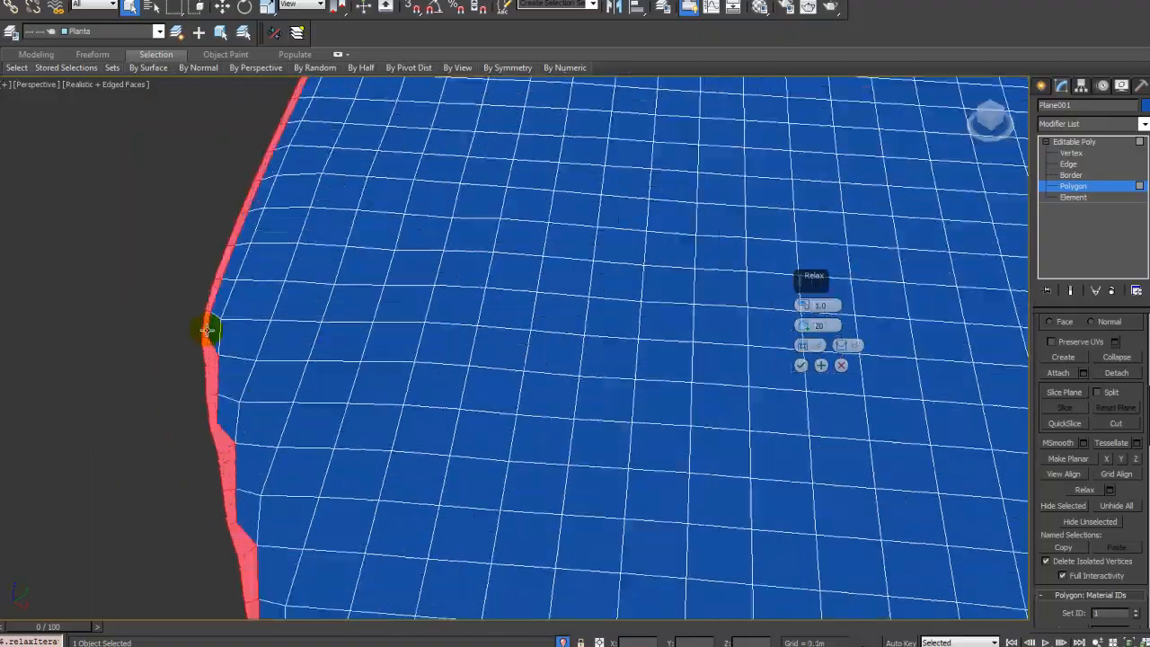
{"action": "scroll", "coordinate": [279, 308], "scroll_direction": "down", "scroll_amount": 5}
{"action": "scroll", "coordinate": [360, 284], "scroll_direction": "down", "scroll_amount": 2}
{"action": "middle_click_drag", "start_coordinate": [556, 187], "coordinate": [485, 216]}
{"action": "scroll", "coordinate": [485, 216], "scroll_direction": "up", "scroll_amount": 5}
{"action": "scroll", "coordinate": [432, 246], "scroll_direction": "up", "scroll_amount": 3}
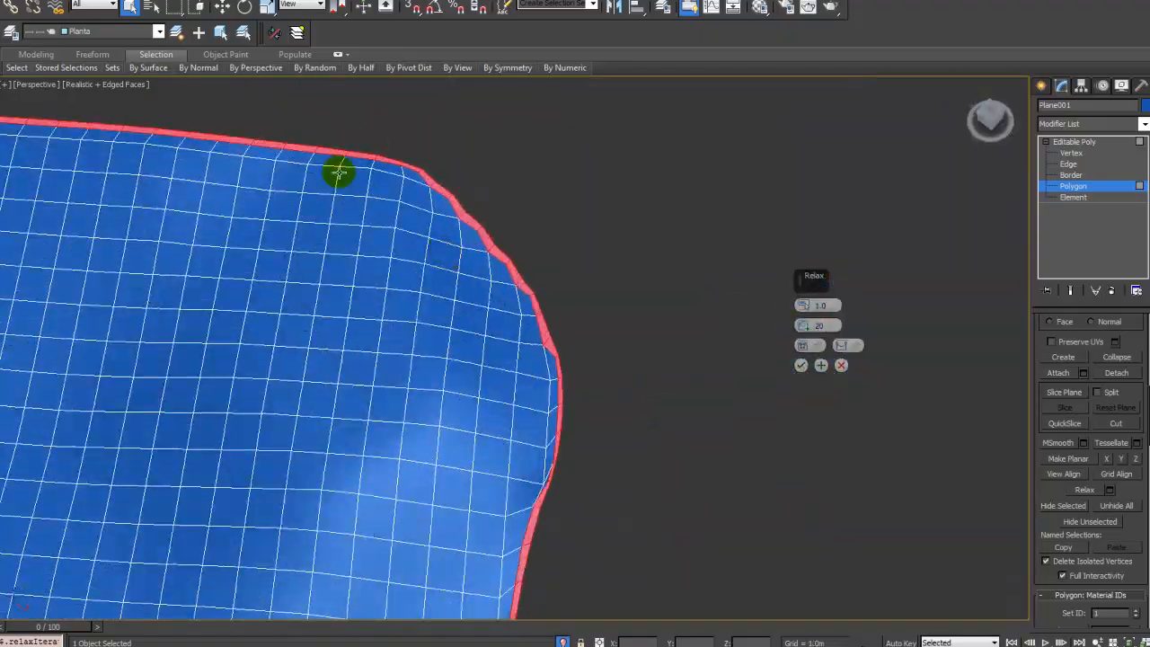
Step: Apply Relax to the terrain's outer band with amount 1.0 and 20 iterations, and return to the Editable Poly object level
{"action": "scroll", "coordinate": [480, 254], "scroll_direction": "down", "scroll_amount": 3}
{"action": "middle_click_drag", "start_coordinate": [447, 277], "coordinate": [705, 328]}
{"action": "middle_click_drag", "start_coordinate": [224, 283], "coordinate": [466, 310]}
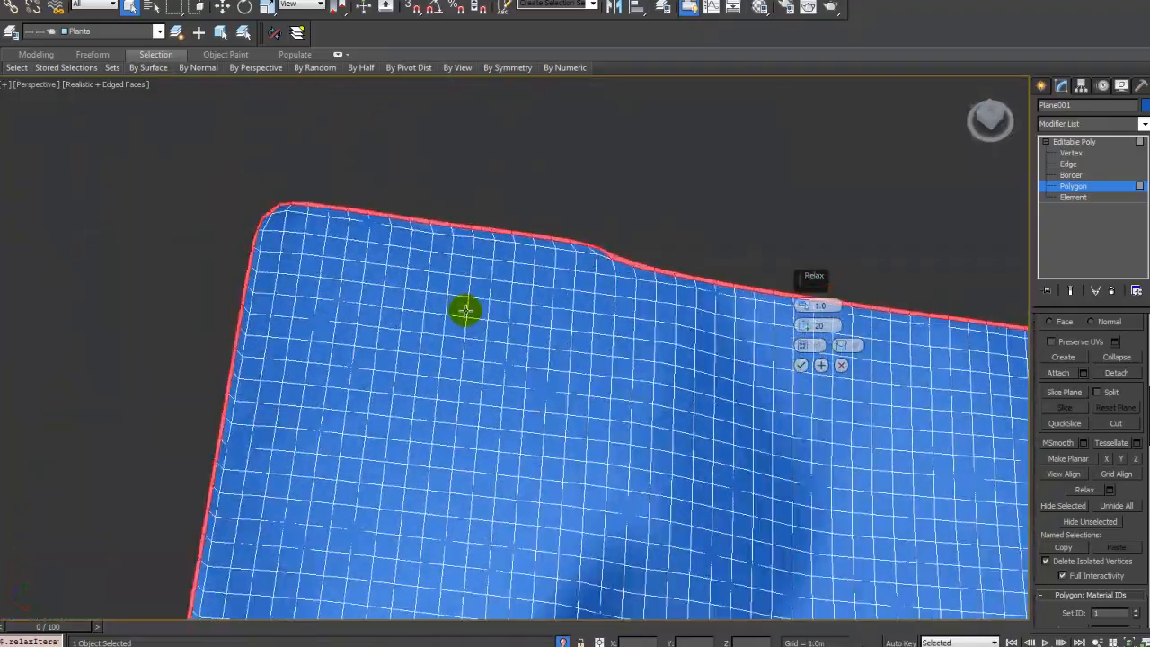
{"action": "middle_click_drag", "start_coordinate": [467, 234], "coordinate": [375, 231]}
{"action": "middle_click_drag", "start_coordinate": [375, 231], "coordinate": [472, 231]}
{"action": "middle_click_drag", "start_coordinate": [539, 264], "coordinate": [395, 277]}
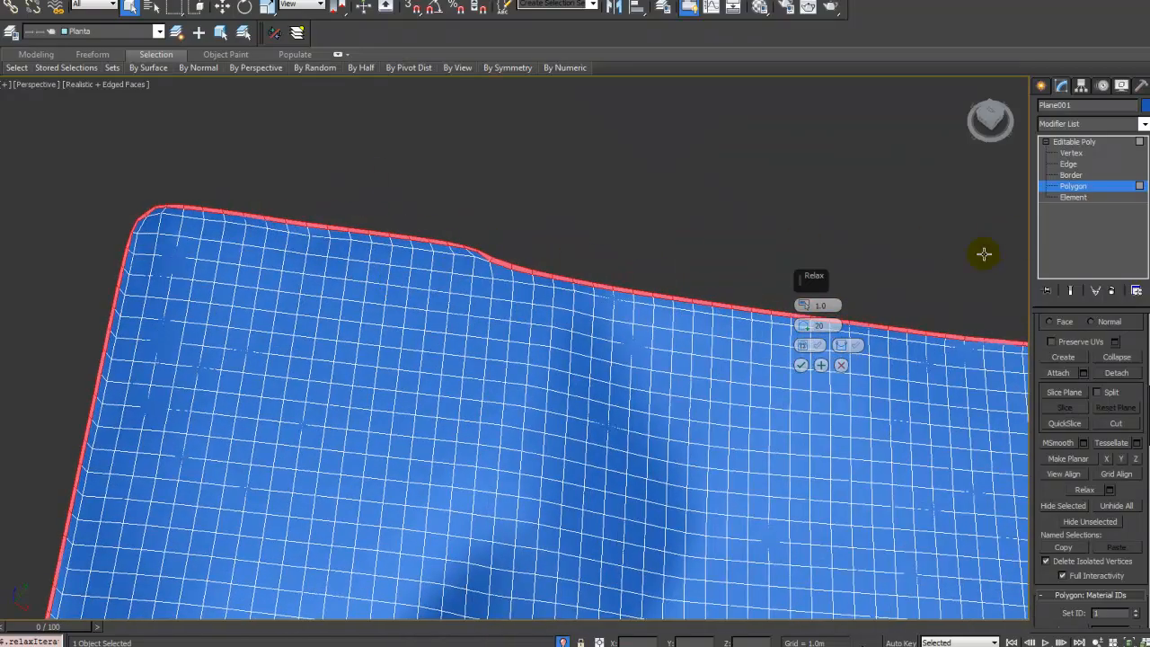
{"action": "left_click", "coordinate": [801, 366]}
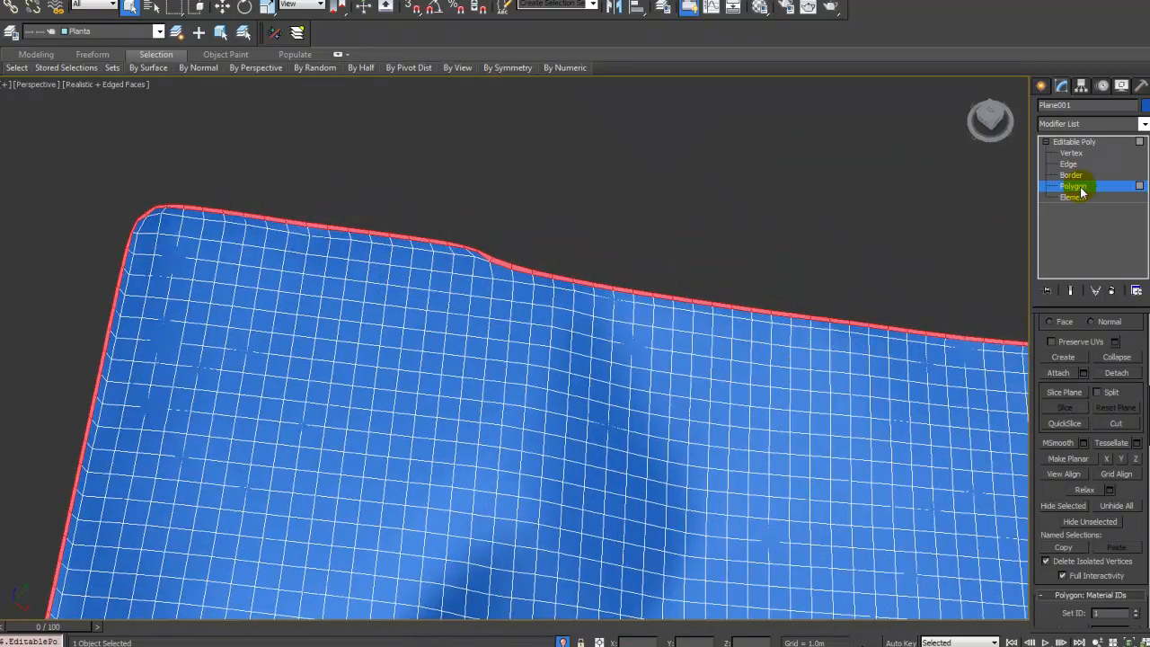
{"action": "left_click", "coordinate": [1076, 142]}
Step: Turn off edged faces in the Perspective view and inspect the terrain's shaded surface from a lower angle
{"action": "middle_click_drag", "start_coordinate": [710, 319], "coordinate": [621, 262]}
{"action": "key", "text": "F4"}
{"action": "scroll", "coordinate": [630, 328], "scroll_direction": "down", "scroll_amount": 4}
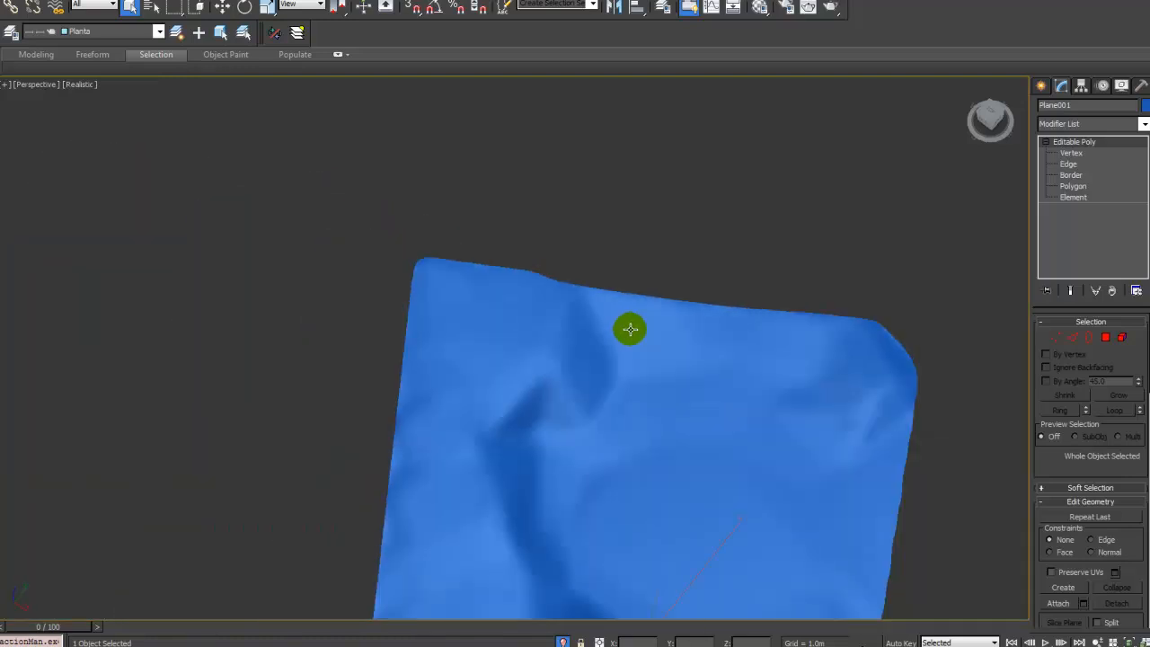
{"action": "middle_click_drag", "start_coordinate": [630, 329], "coordinate": [711, 350], "text": "alt"}
{"action": "scroll", "coordinate": [641, 357], "scroll_direction": "up", "scroll_amount": 2}
{"action": "key", "text": "F4"}
{"action": "key", "text": "F4"}
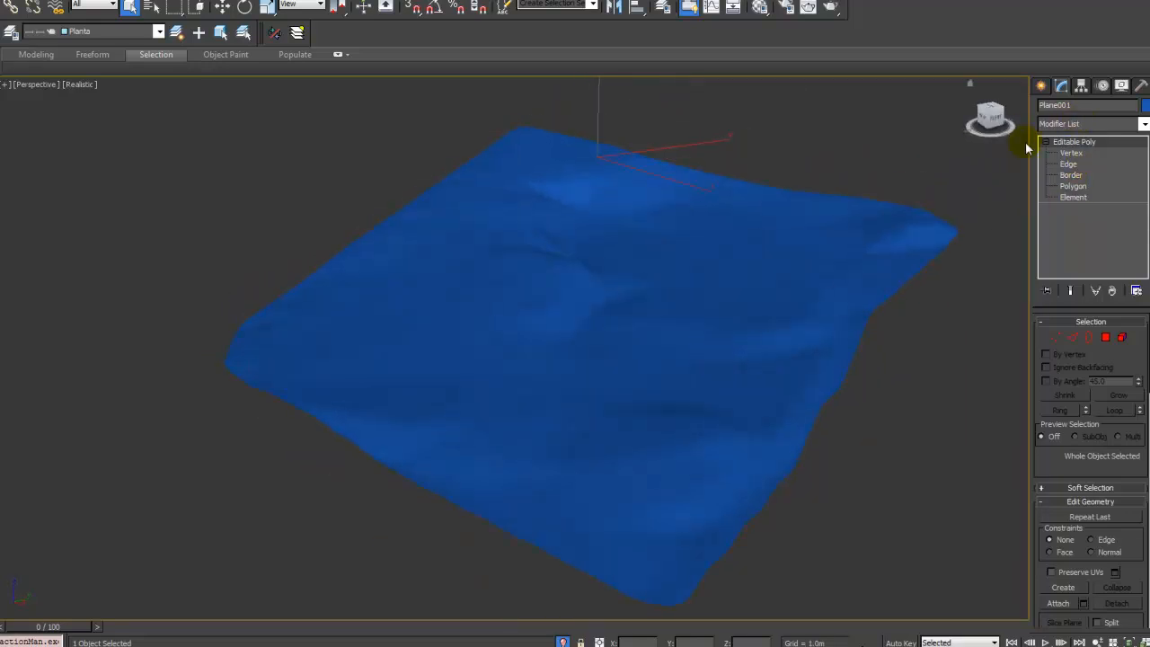
Step: End the terrain's isolation and examine its surface against the surrounding road linework, with and without edged faces
{"action": "middle_click_drag", "start_coordinate": [678, 336], "coordinate": [552, 575], "text": "alt"}
{"action": "left_click", "coordinate": [562, 642]}
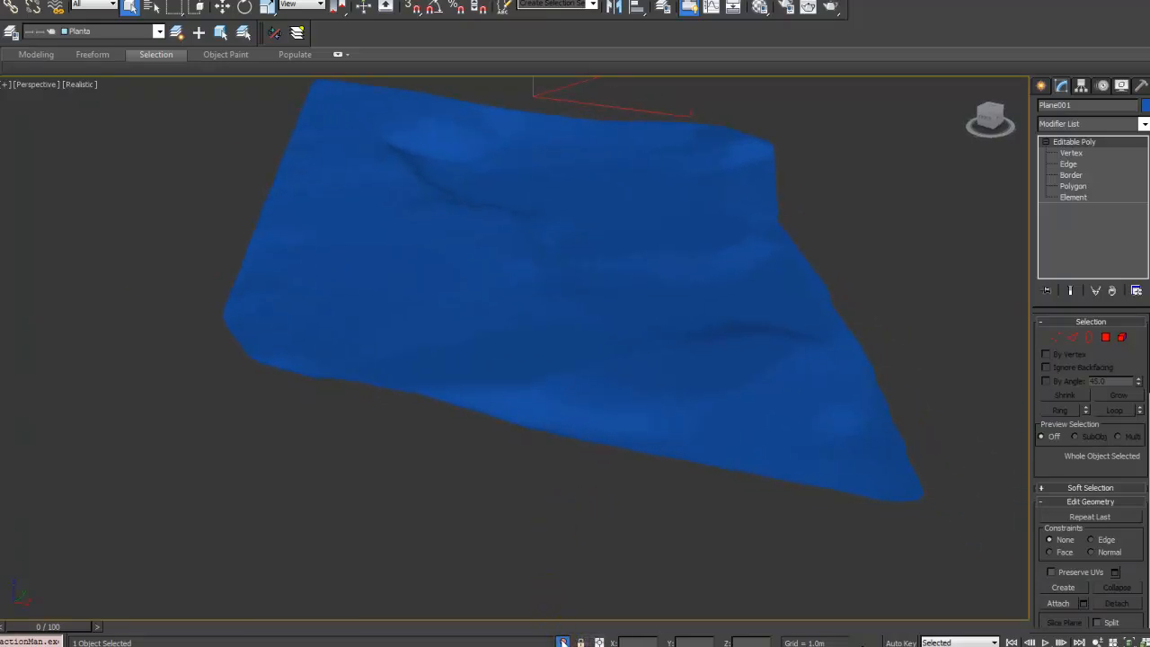
{"action": "left_click", "coordinate": [563, 642]}
{"action": "mouse_move", "coordinate": [620, 429]}
{"action": "middle_mouse_down", "text": "alt"}
{"action": "mouse_move", "coordinate": [608, 406]}
{"action": "mouse_move", "coordinate": [685, 381]}
{"action": "mouse_move", "coordinate": [541, 410]}
{"action": "mouse_move", "coordinate": [534, 444]}
{"action": "mouse_move", "coordinate": [587, 438]}
{"action": "mouse_move", "coordinate": [637, 457]}
{"action": "middle_mouse_up", "text": "alt"}
{"action": "key", "text": "F4"}
{"action": "mouse_move", "coordinate": [547, 297]}
{"action": "middle_mouse_down", "text": "alt"}
{"action": "mouse_move", "coordinate": [624, 368]}
{"action": "mouse_move", "coordinate": [655, 296]}
{"action": "mouse_move", "coordinate": [619, 275]}
{"action": "mouse_move", "coordinate": [572, 327]}
{"action": "mouse_move", "coordinate": [545, 321]}
{"action": "mouse_move", "coordinate": [544, 295]}
{"action": "mouse_move", "coordinate": [568, 325]}
{"action": "mouse_move", "coordinate": [565, 348]}
{"action": "middle_mouse_up", "text": "alt"}
{"action": "key", "text": "F4"}
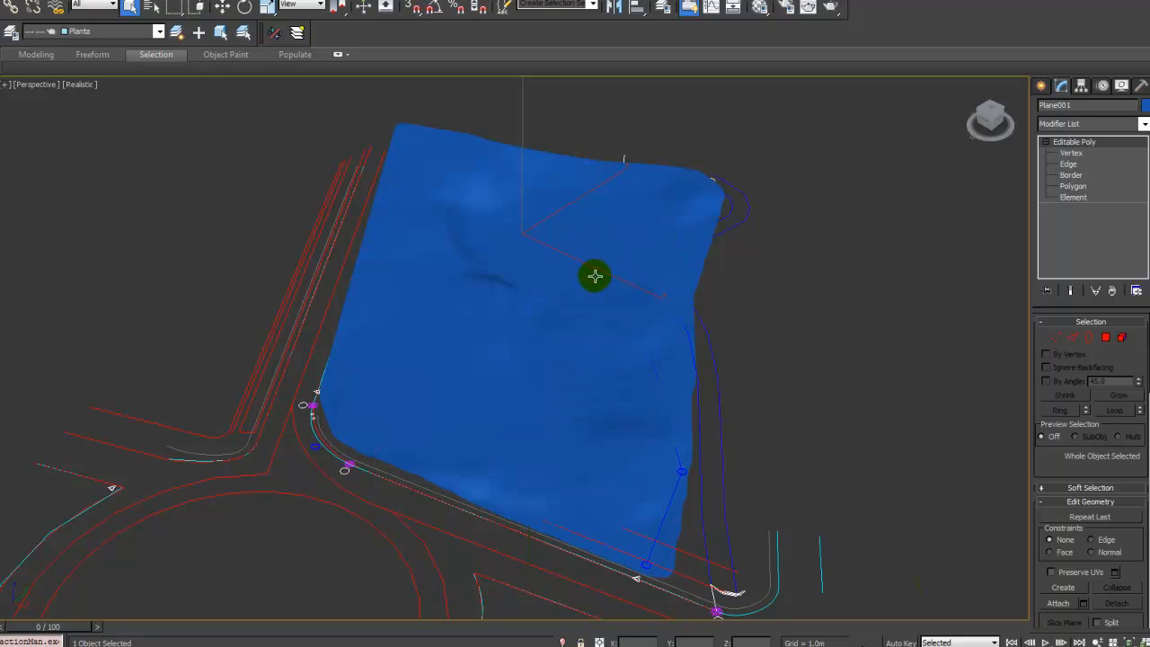
{"action": "middle_click_drag", "start_coordinate": [595, 276], "coordinate": [625, 291], "text": "alt"}
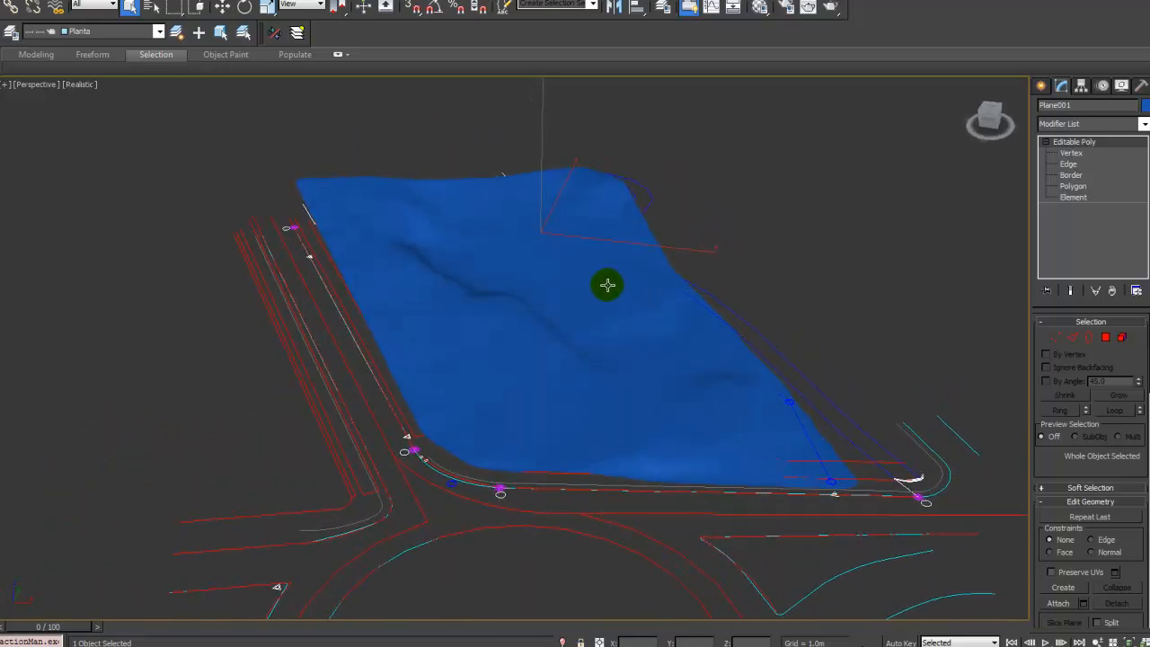
{"action": "middle_click_drag", "start_coordinate": [680, 369], "coordinate": [593, 341]}
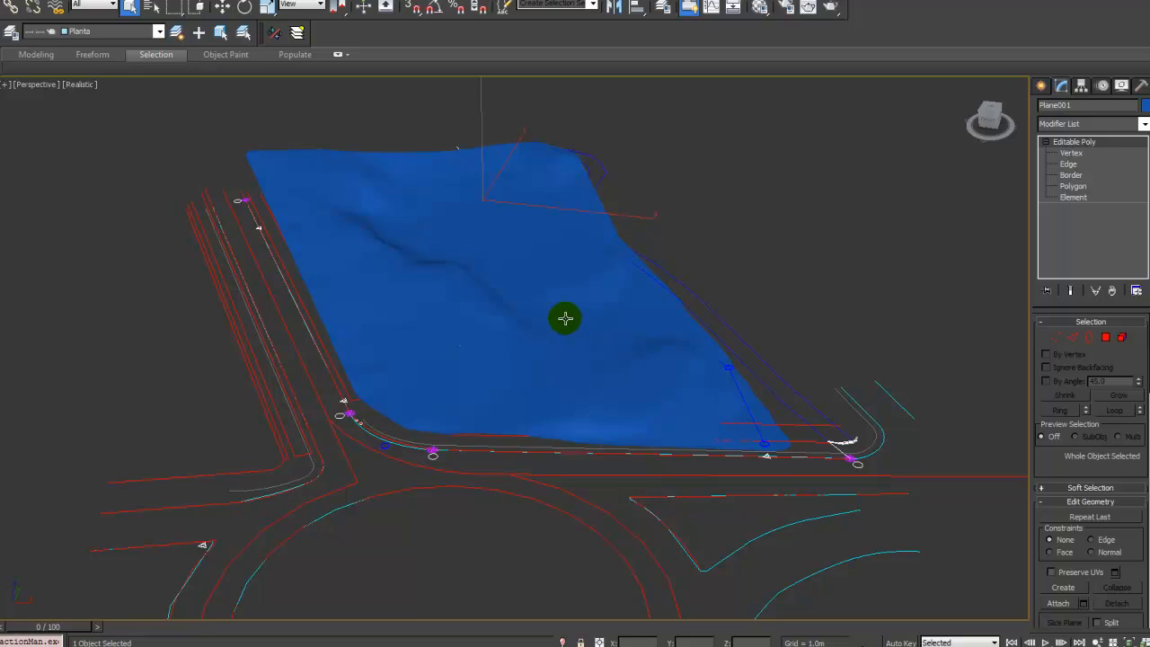